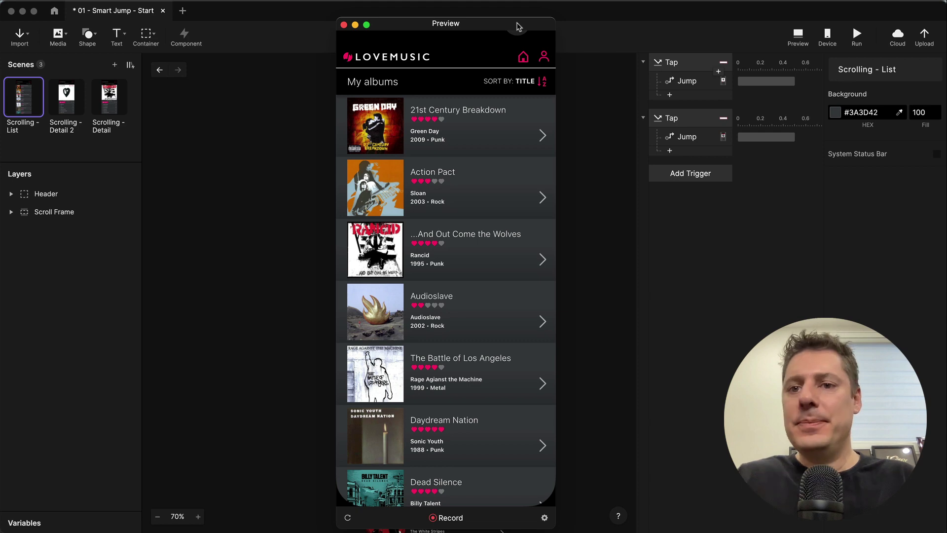
# Preview the prototype and test the transition from the album list to ...And Out Come the Wolves and back
pyautogui.click(801, 35)
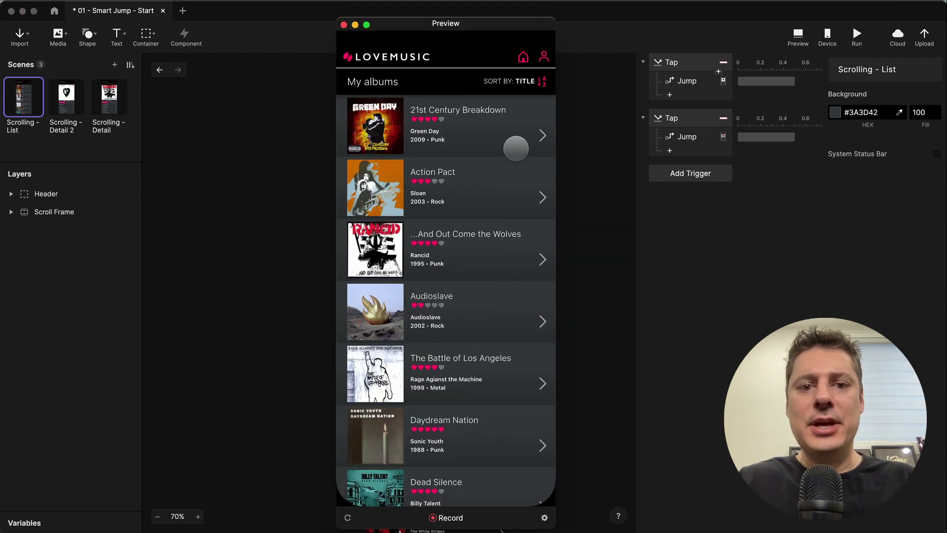
pyautogui.moveTo(477, 247); pyautogui.dragTo(475, 224)
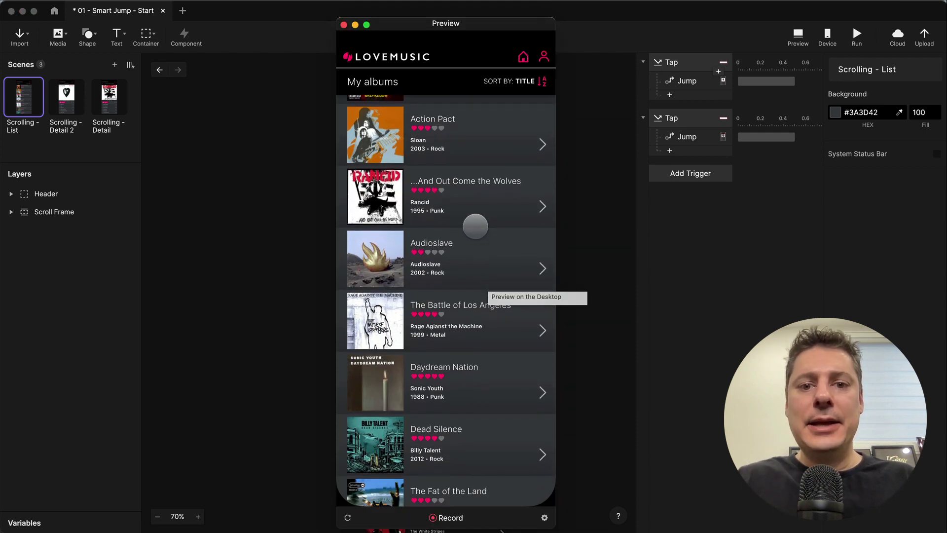
pyautogui.click(469, 195)
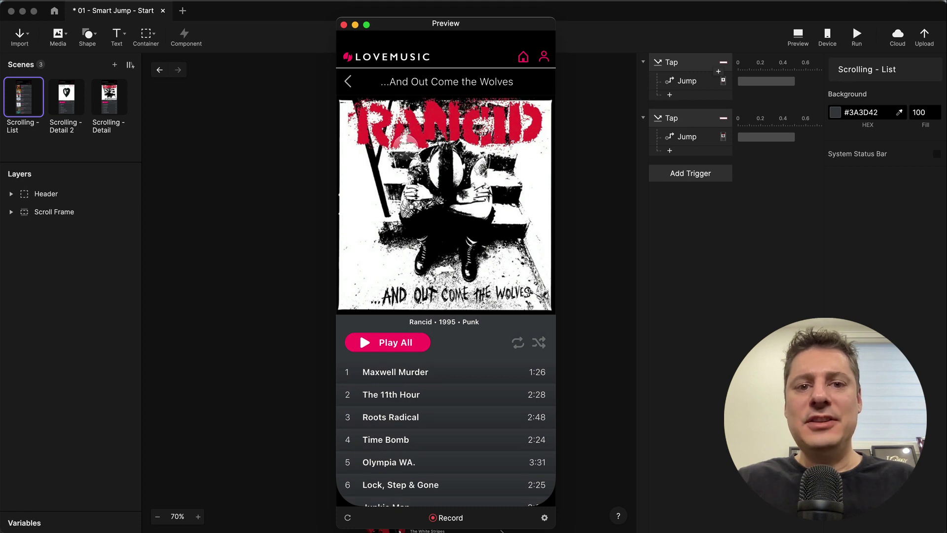
pyautogui.click(350, 81)
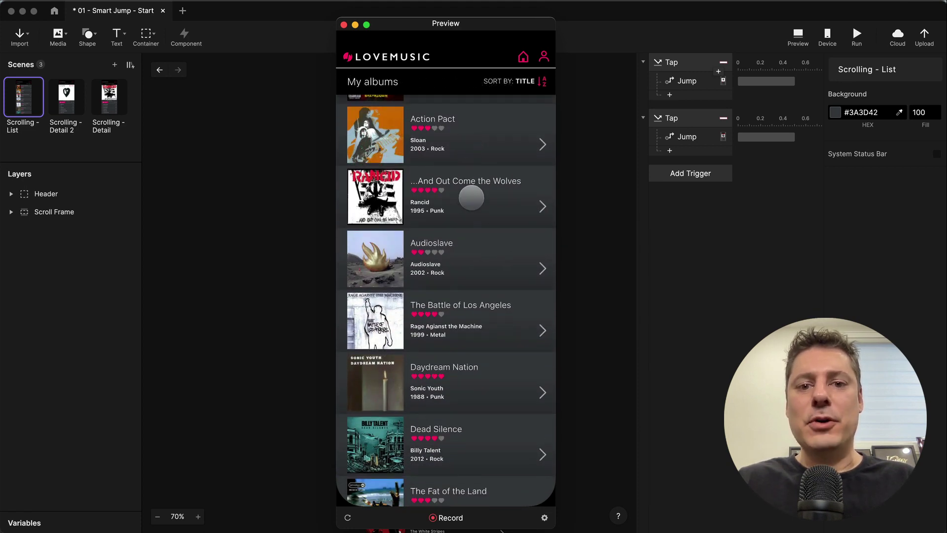
# Retest the ...And Out Come the Wolves transition from a different list scroll position, scrolling its track list before going back
pyautogui.scroll(2, 474, 216)
pyautogui.scroll(-4, 473, 216)
pyautogui.scroll(4, 474, 213)
pyautogui.scroll(-3, 476, 175)
pyautogui.click(476, 175)
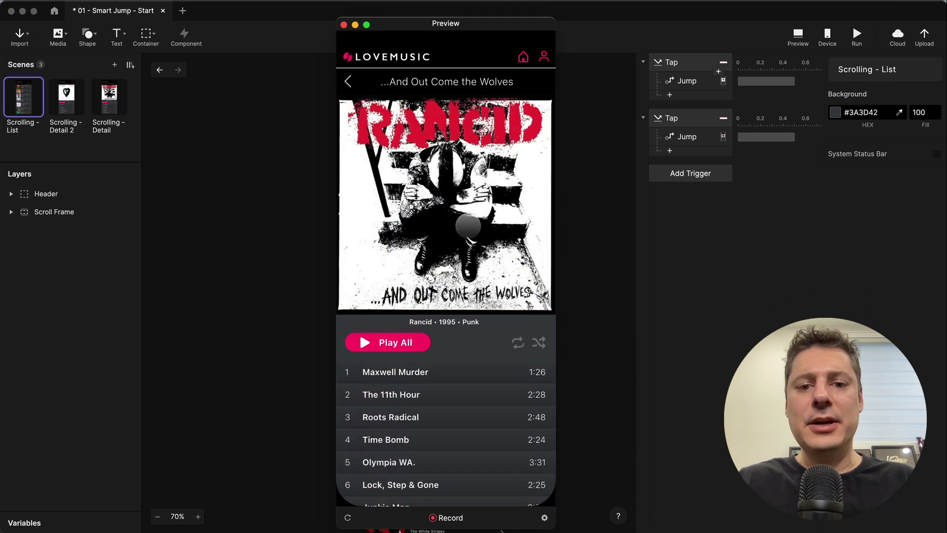
pyautogui.scroll(-5, 474, 303)
pyautogui.scroll(5, 476, 266)
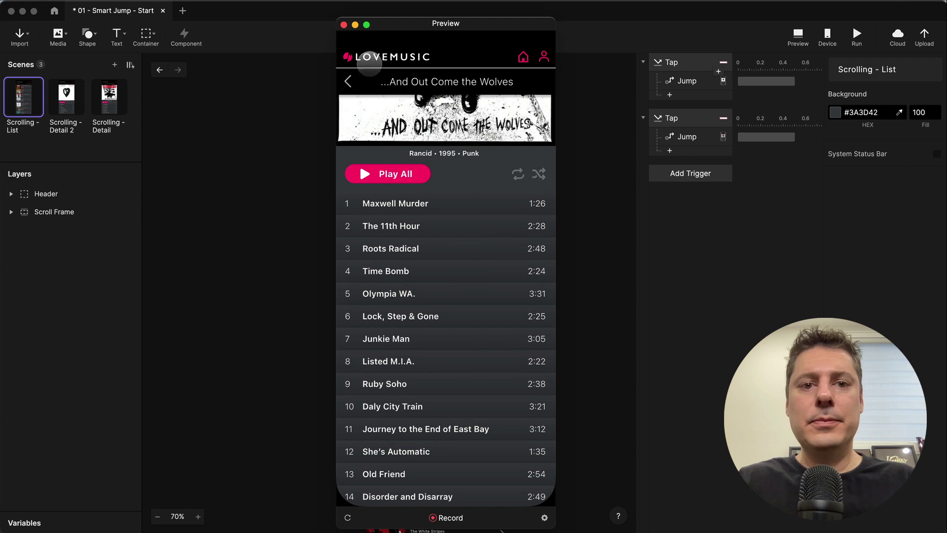
pyautogui.click(348, 82)
# Test the One by One album transition and its return twice, from different scroll positions of the album list
pyautogui.scroll(-10, 447, 247)
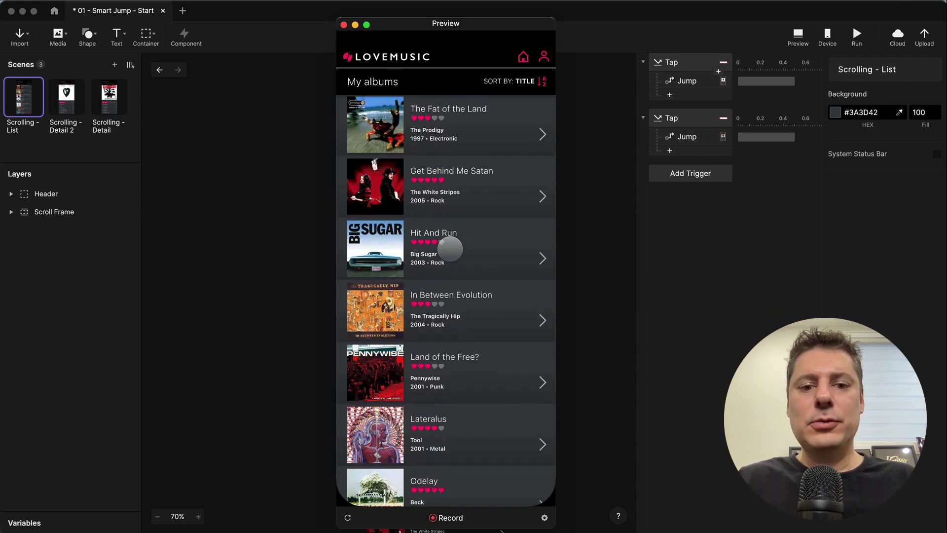
pyautogui.click(483, 304)
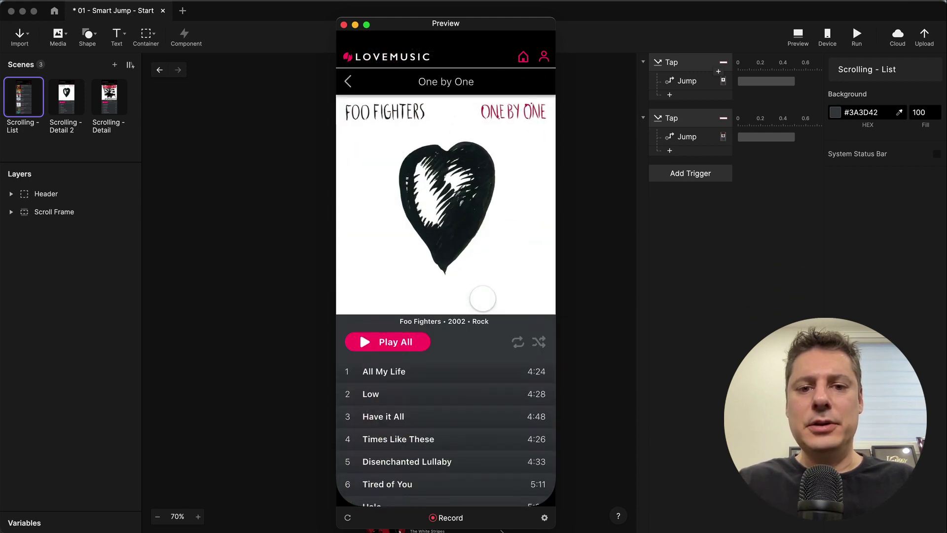
pyautogui.click(348, 80)
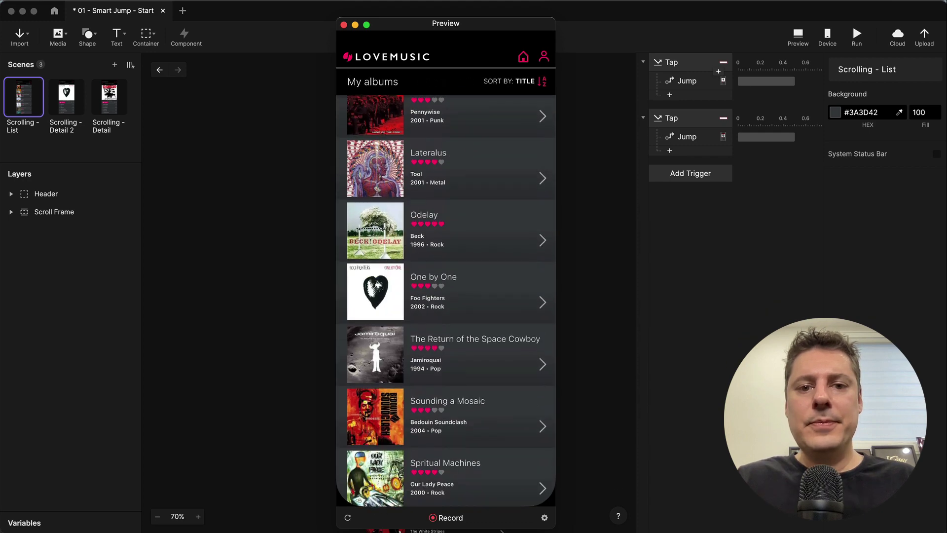
pyautogui.scroll(2, 472, 326)
pyautogui.scroll(-2, 472, 328)
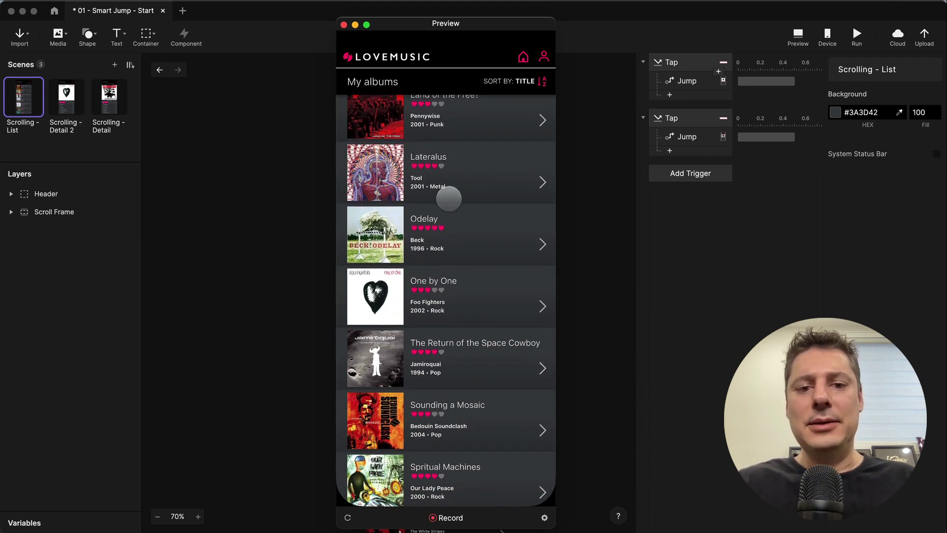
pyautogui.click(470, 297)
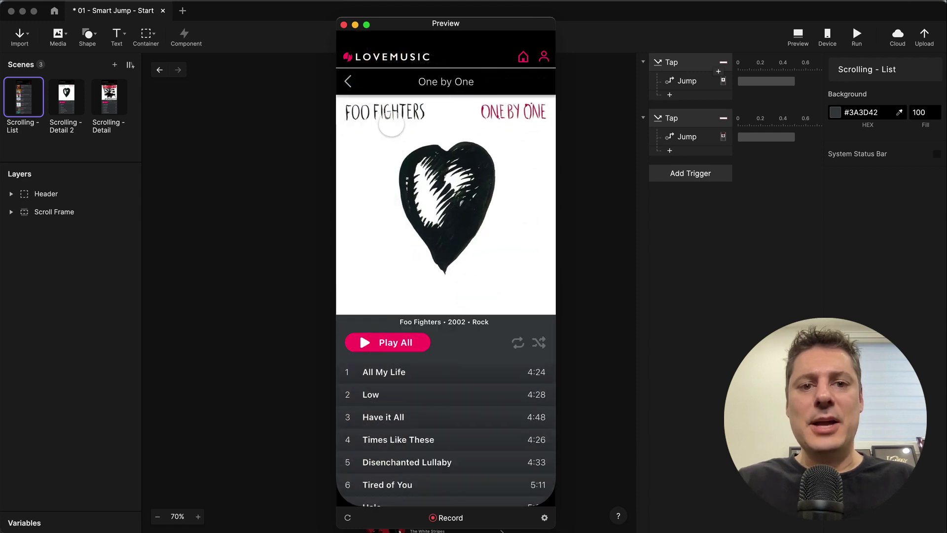
pyautogui.click(347, 81)
pyautogui.scroll(15, 469, 282)
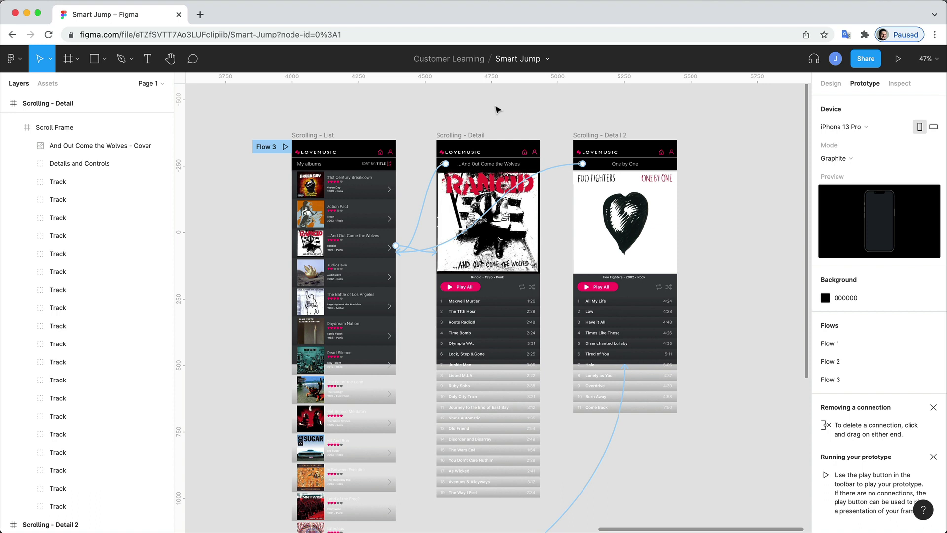
# Play Flow 3 of the Smart Jump file in Figma, open ...And Out Come the Wolves, scroll its tracks and go back
pyautogui.click(898, 59)
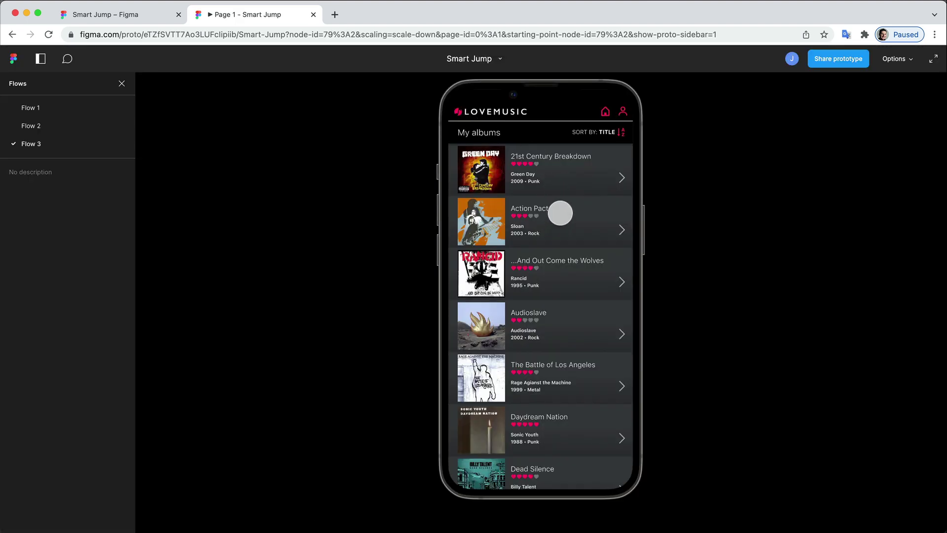
pyautogui.scroll(-7, 560, 206)
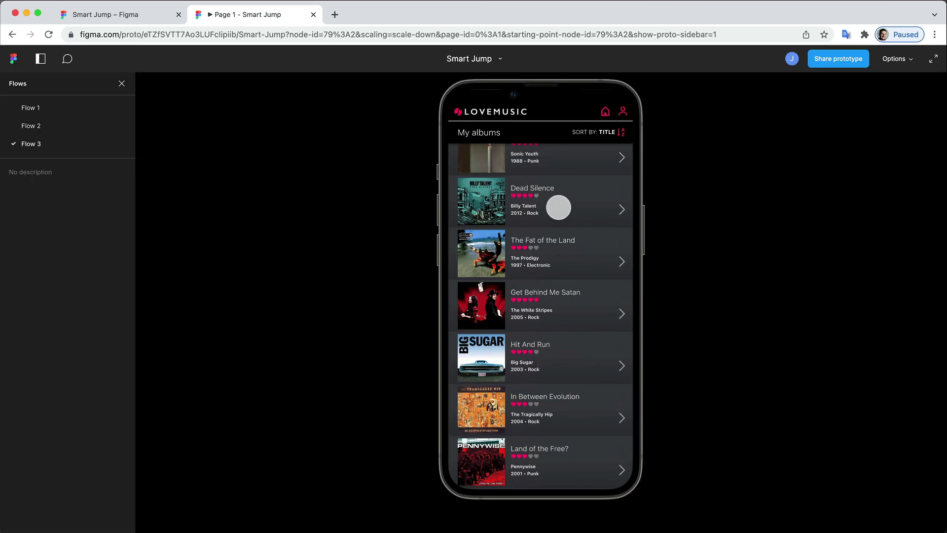
pyautogui.scroll(8, 560, 205)
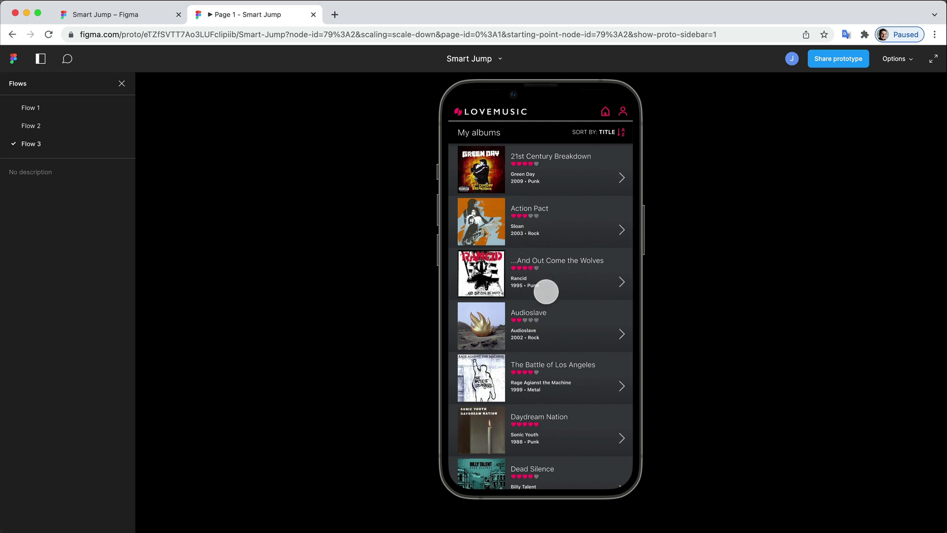
pyautogui.click(569, 271)
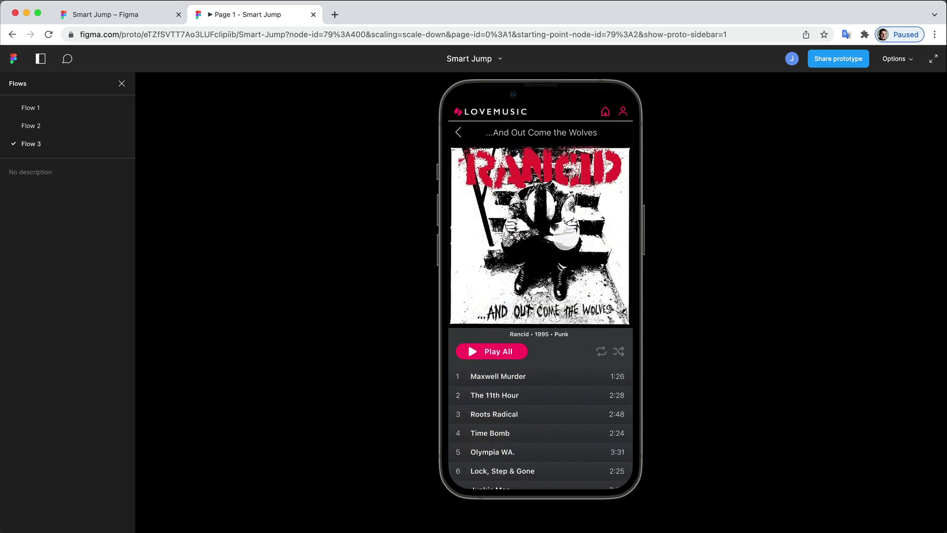
pyautogui.scroll(-4, 562, 284)
pyautogui.scroll(-1, 562, 285)
pyautogui.scroll(5, 562, 285)
pyautogui.scroll(-5, 562, 285)
pyautogui.scroll(5, 562, 285)
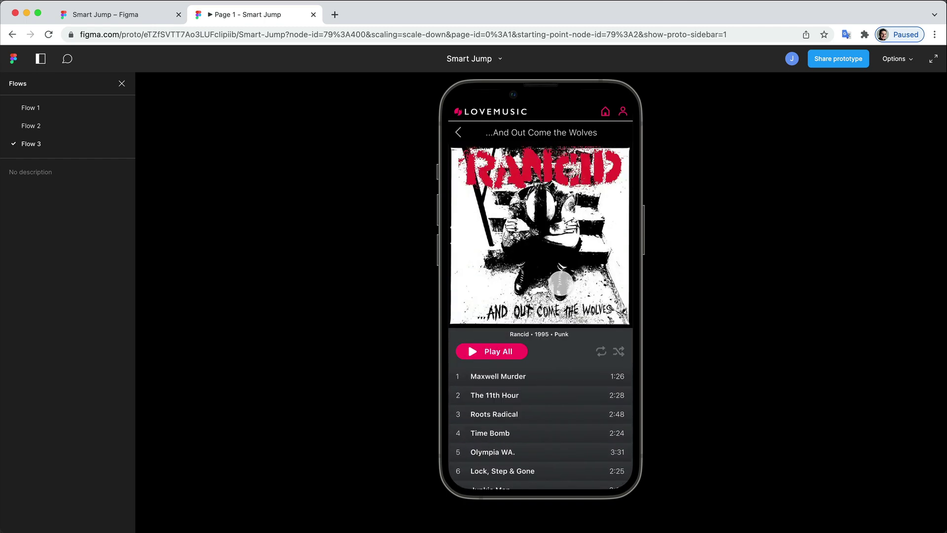
pyautogui.click(459, 132)
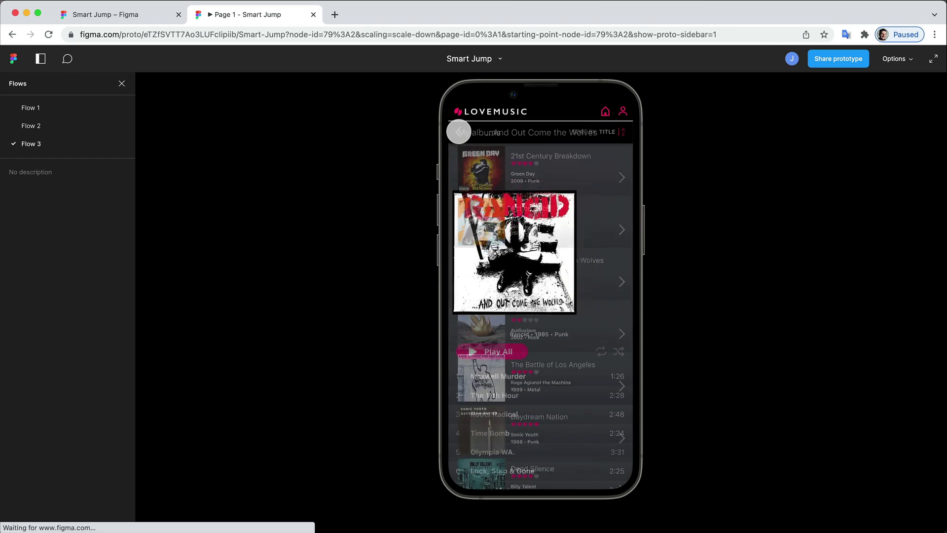
# Test the Figma transition to ...And Out Come the Wolves from a scrolled list and return from its scrolled track list
pyautogui.scroll(-2, 572, 247)
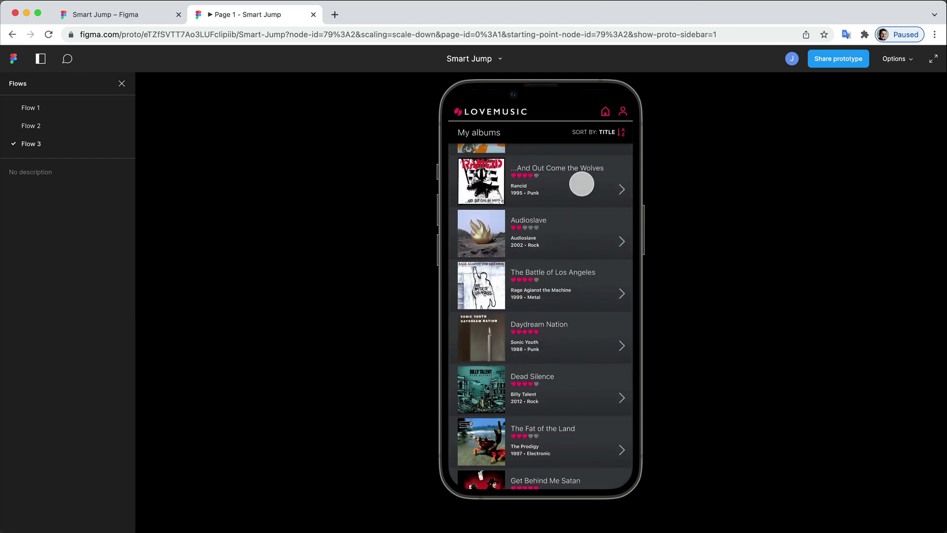
pyautogui.click(571, 183)
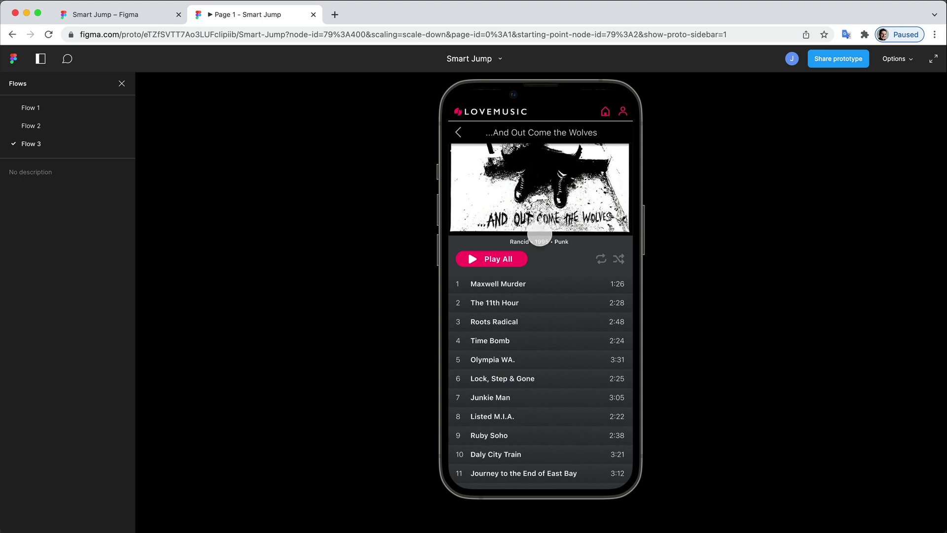
pyautogui.scroll(-3, 538, 242)
pyautogui.click(461, 134)
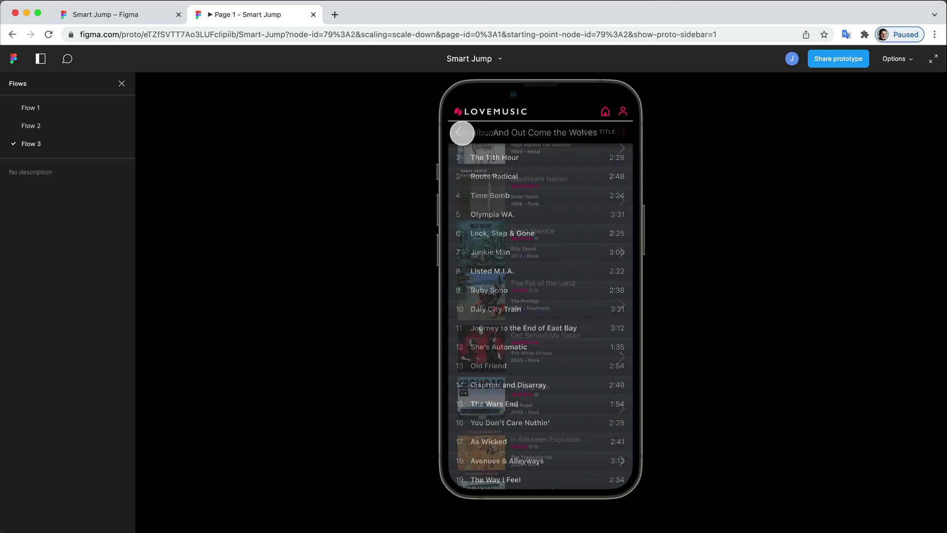
pyautogui.scroll(10, 567, 209)
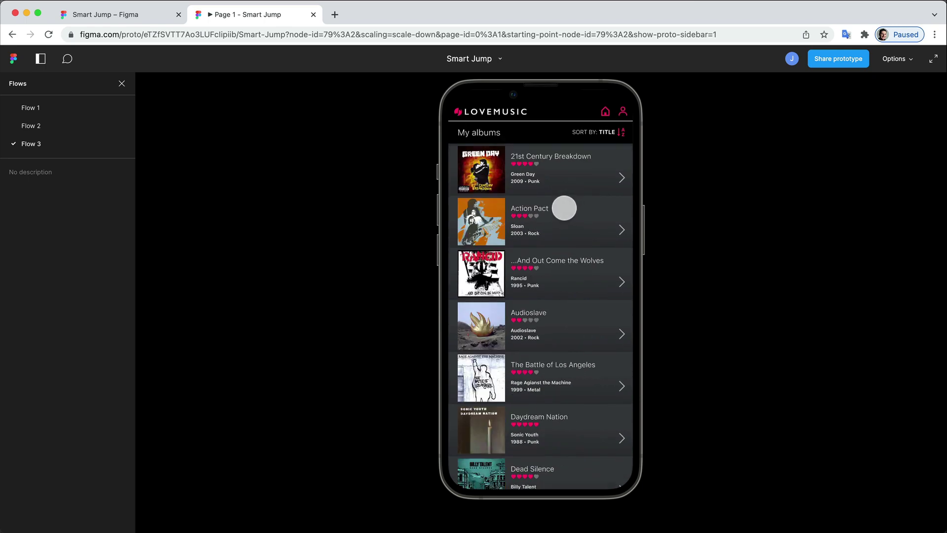
# Test the One by One transition from further down the Figma prototype's album list, checking scroll positions after returning
pyautogui.scroll(-10, 563, 208)
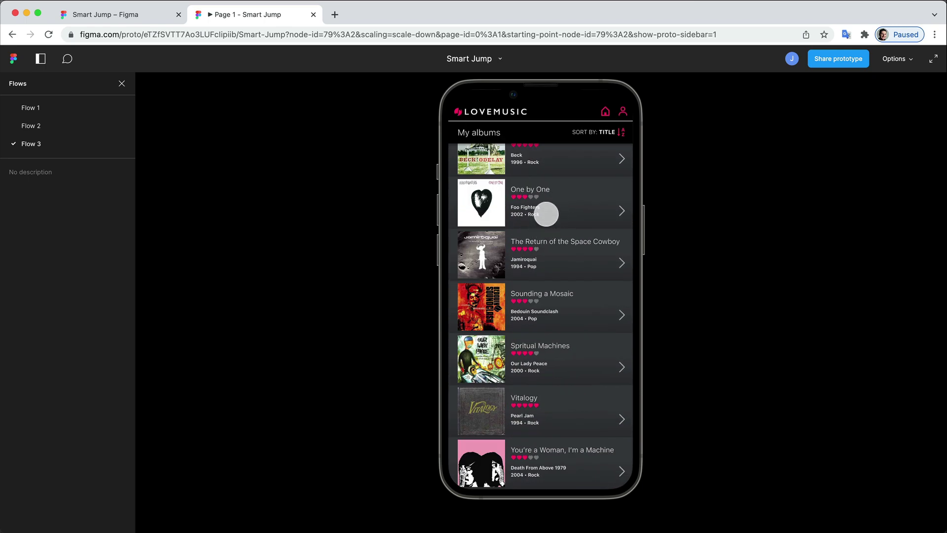
pyautogui.click(564, 203)
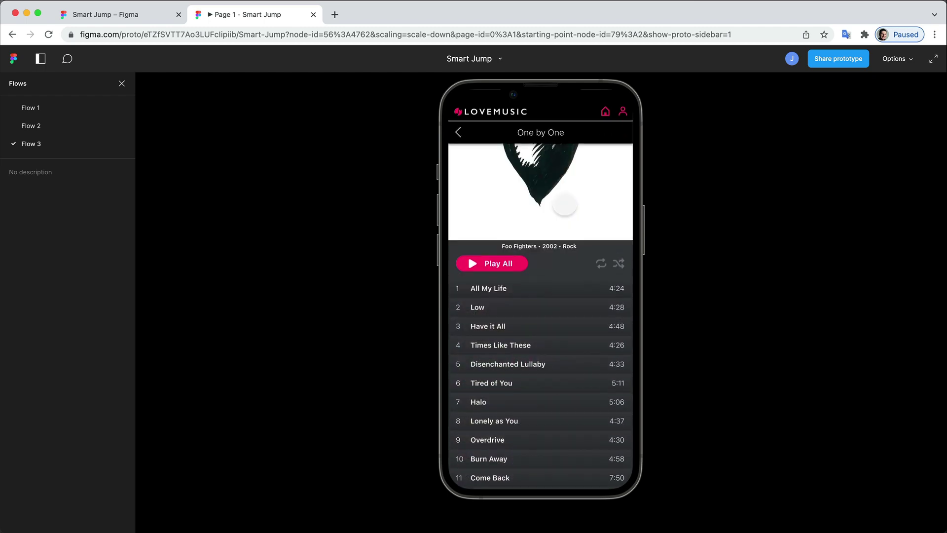
pyautogui.click(466, 139)
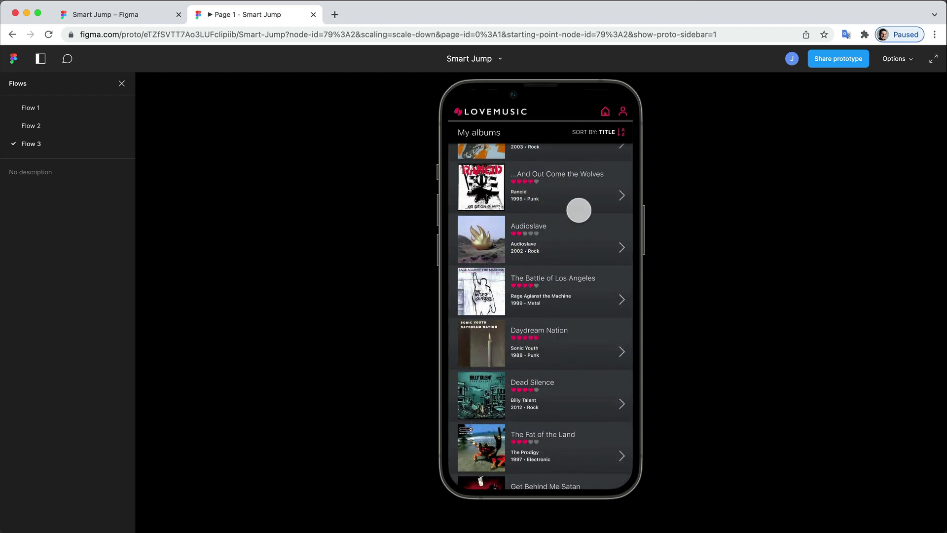
pyautogui.scroll(-10, 573, 244)
pyautogui.scroll(10, 558, 230)
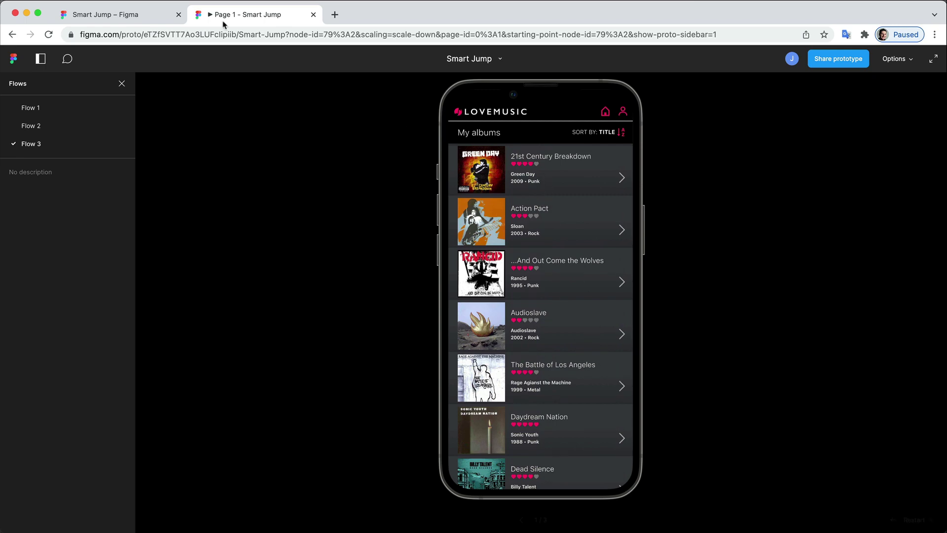
# Select the Scrolling - List, Scrolling - Detail and Scrolling - Detail 2 frames in the Smart Jump design file and export them to ProtoPie
pyautogui.click(140, 16)
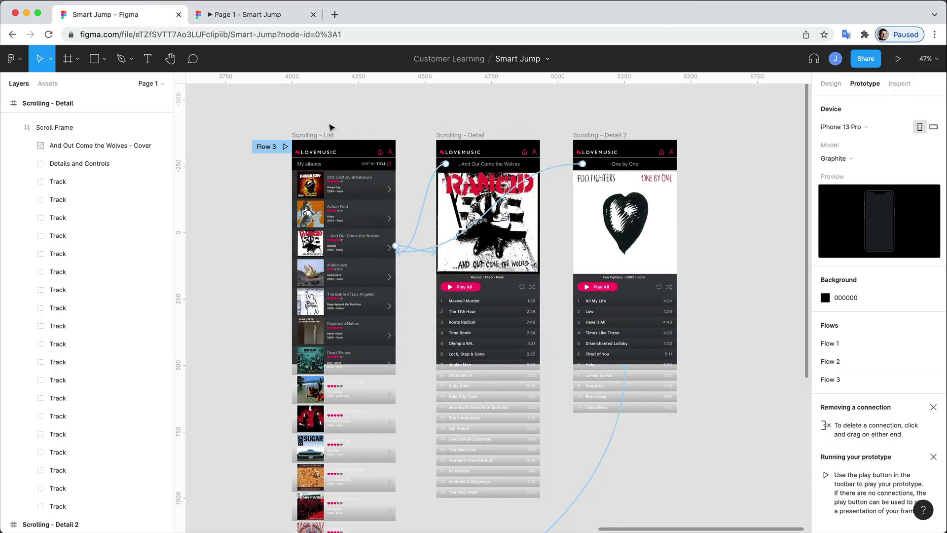
pyautogui.click(316, 135)
pyautogui.keyDown('shift'); pyautogui.click(469, 135); pyautogui.keyUp('shift')
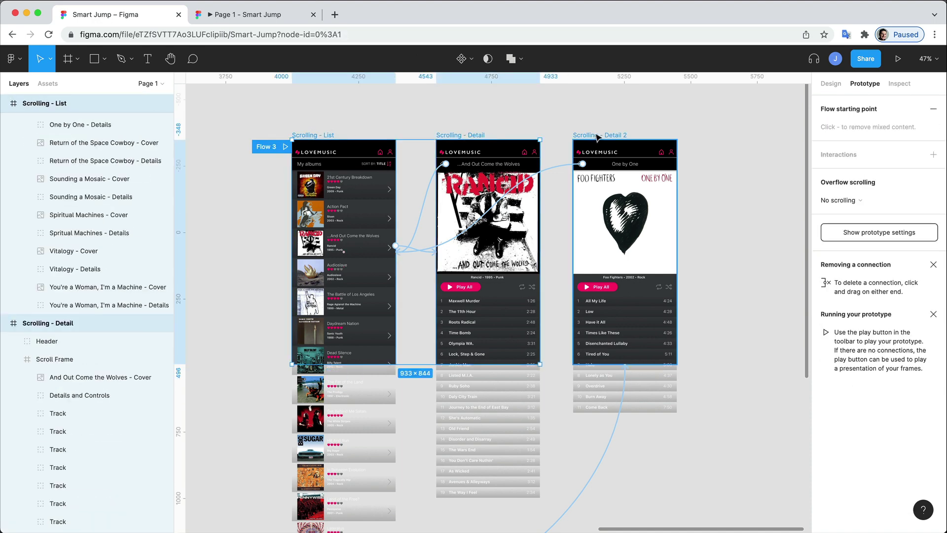
pyautogui.keyDown('shift'); pyautogui.click(598, 136); pyautogui.keyUp('shift')
pyautogui.rightClick(657, 165)
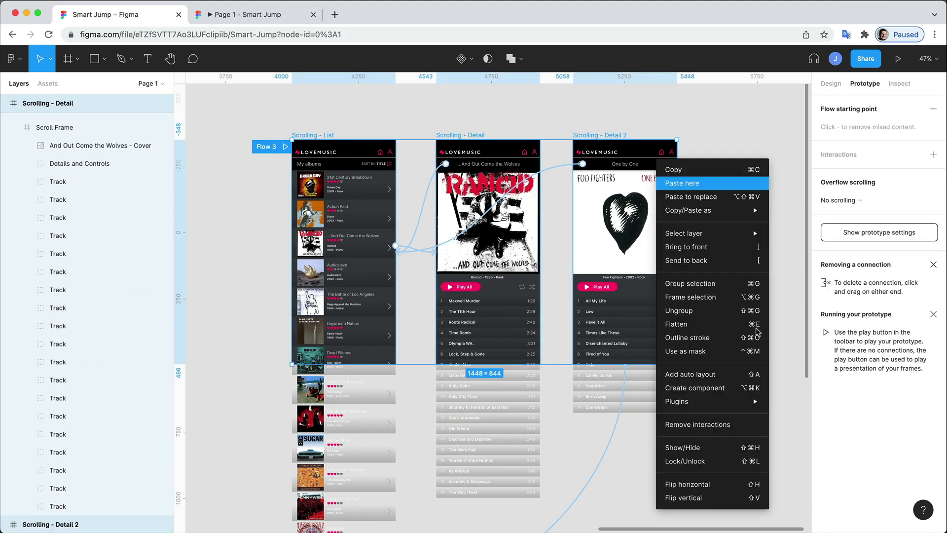
pyautogui.moveTo(723, 391)
pyautogui.click(808, 418)
pyautogui.press('Return')
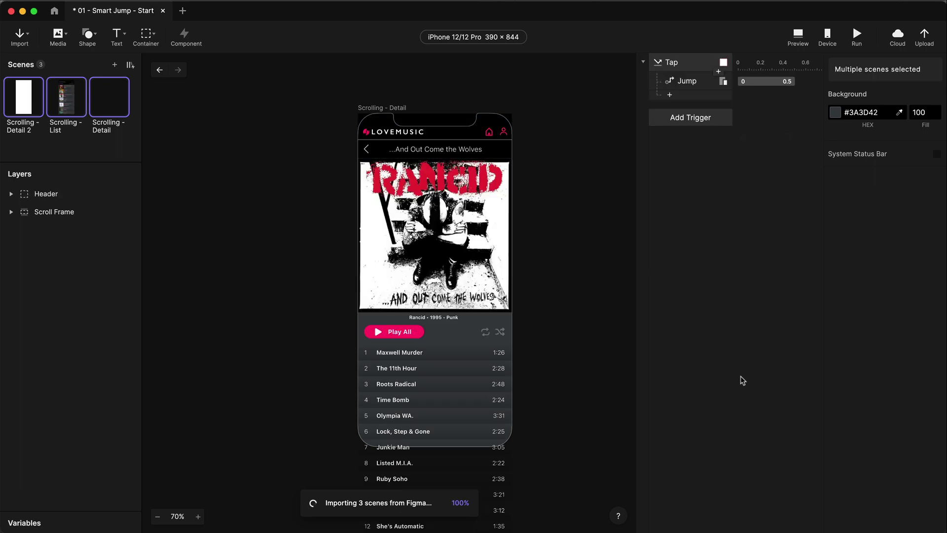
# Preview the imported Scrolling - List scene and test the jump to ...And Out Come the Wolves and back from a scrolled list
pyautogui.click(69, 109)
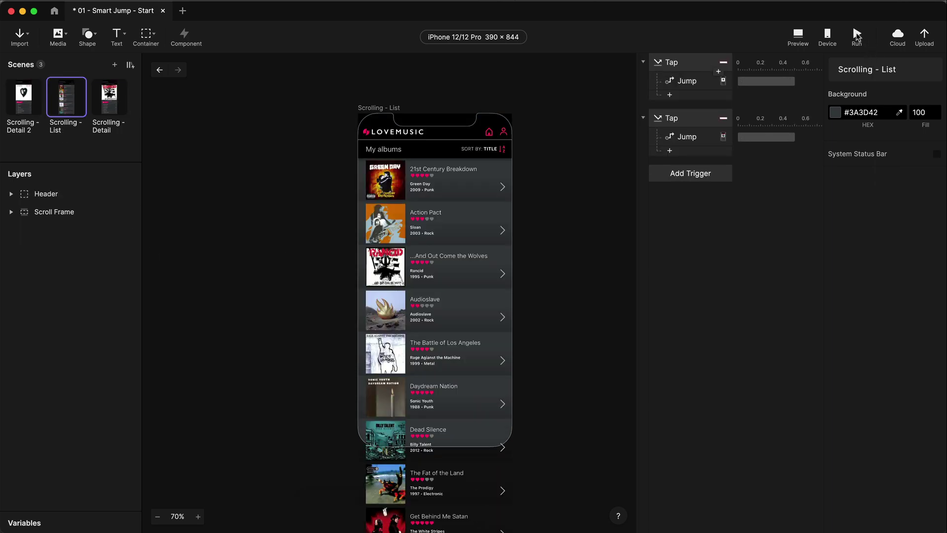
pyautogui.click(798, 34)
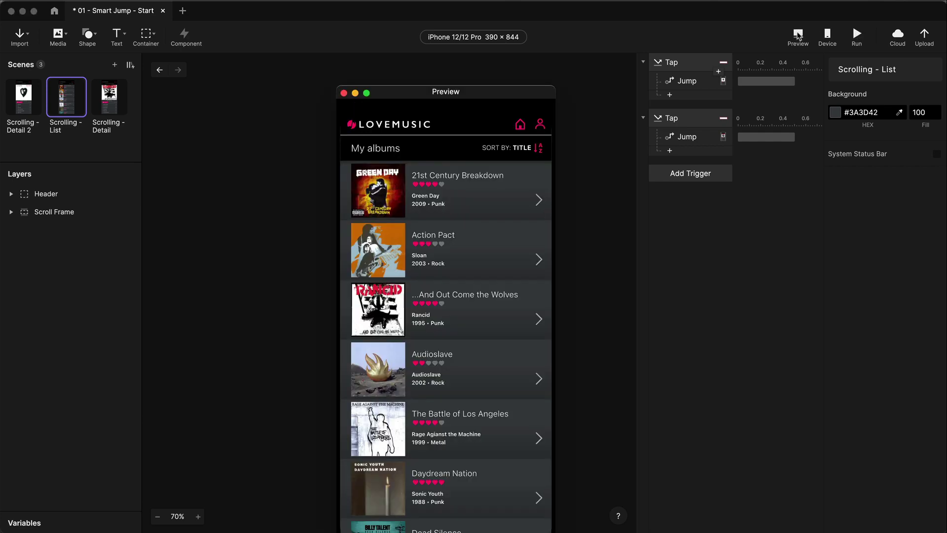
pyautogui.scroll(-3, 469, 251)
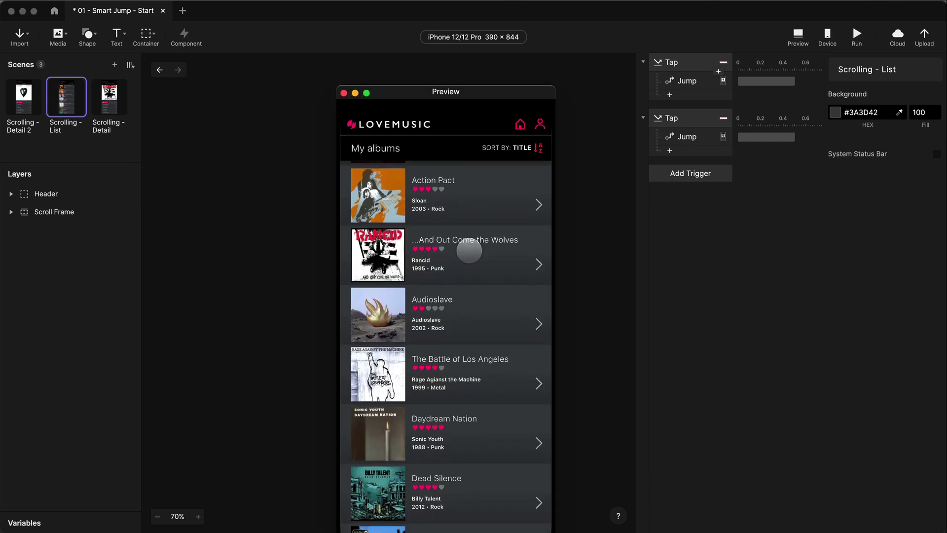
pyautogui.click(474, 230)
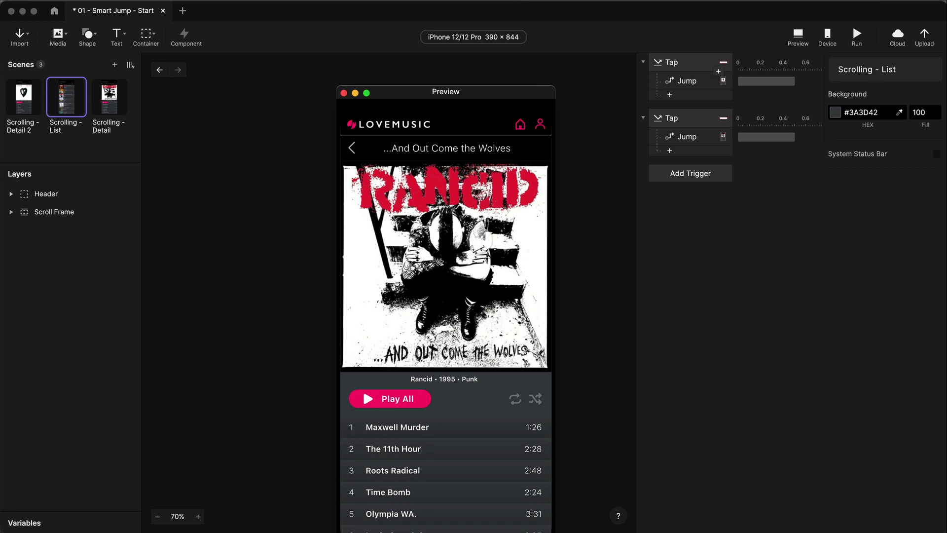
pyautogui.click(350, 148)
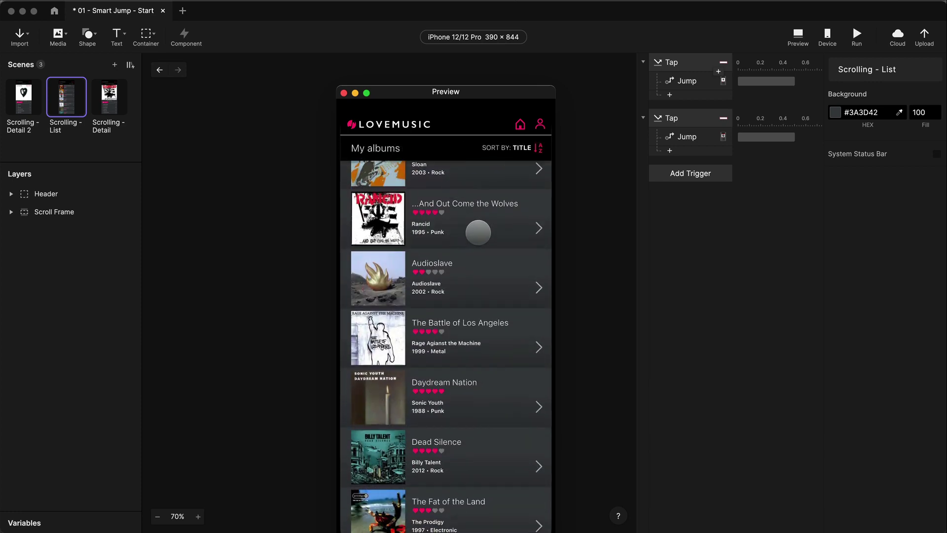
# Test the jump to One by One from further down the previewed album list, returning once directly and once after scrolling its track list
pyautogui.scroll(-15, 479, 229)
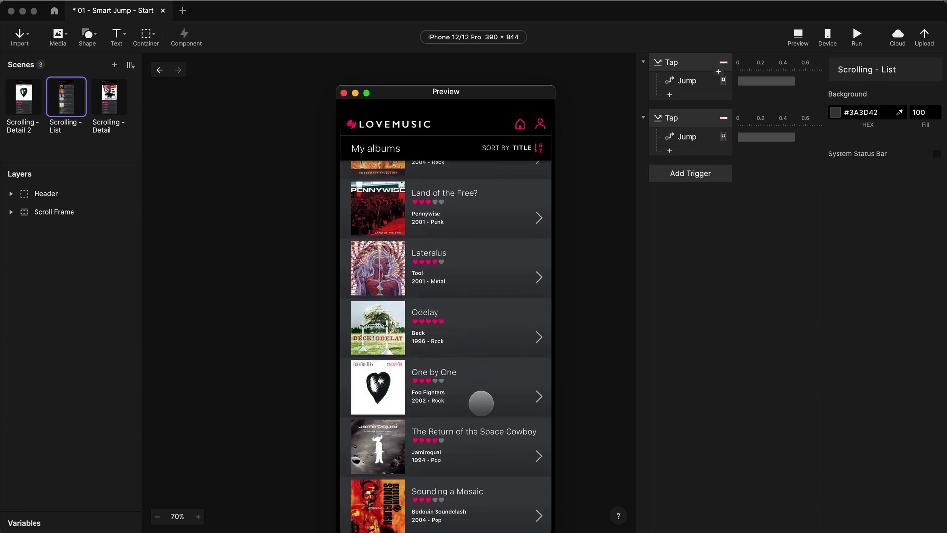
pyautogui.click(482, 389)
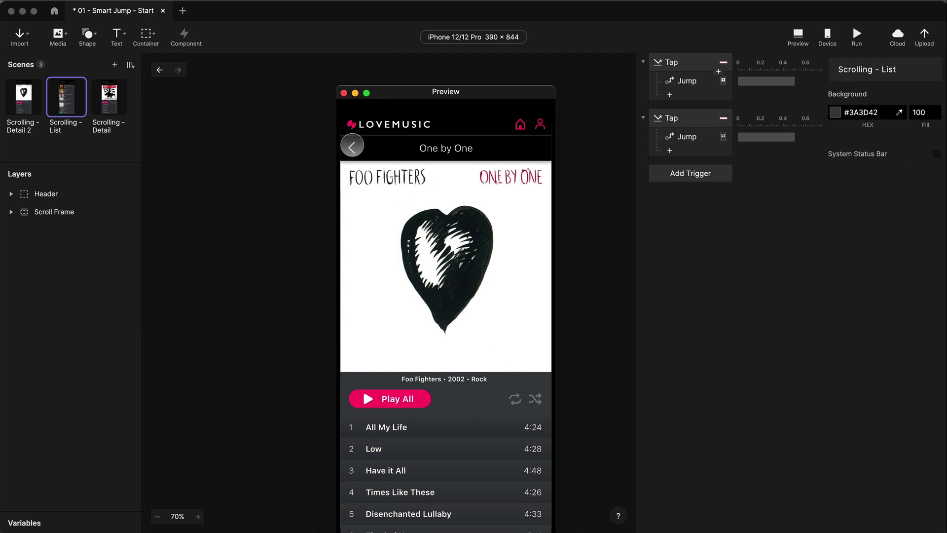
pyautogui.click(351, 149)
pyautogui.click(513, 378)
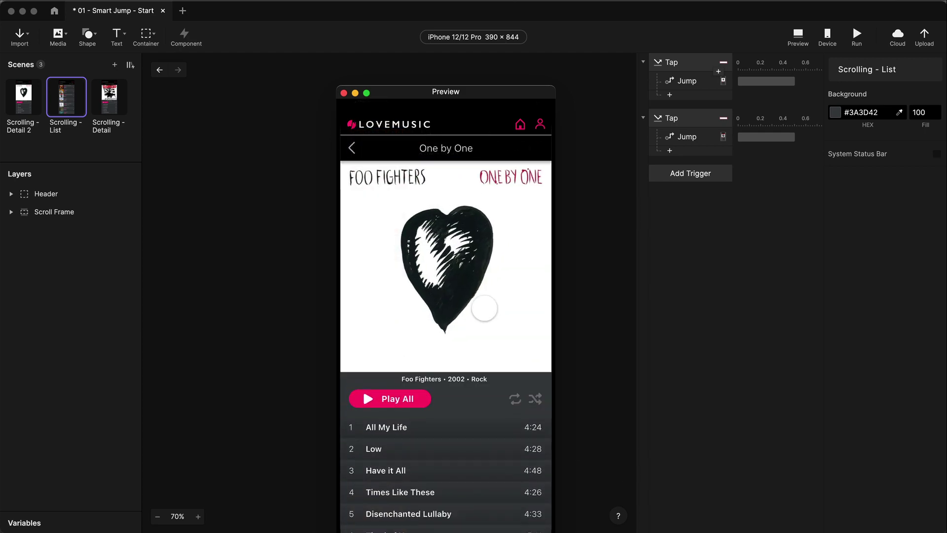
pyautogui.scroll(-3, 482, 309)
pyautogui.click(349, 147)
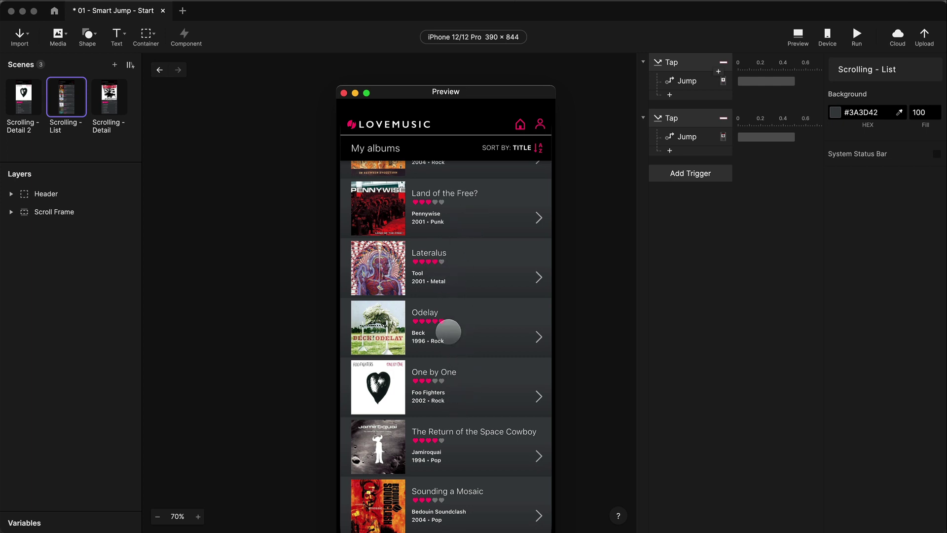
# Retest the jump to ...And Out Come the Wolves, returning directly and from its scrolled track list, and close the preview
pyautogui.scroll(6, 468, 358)
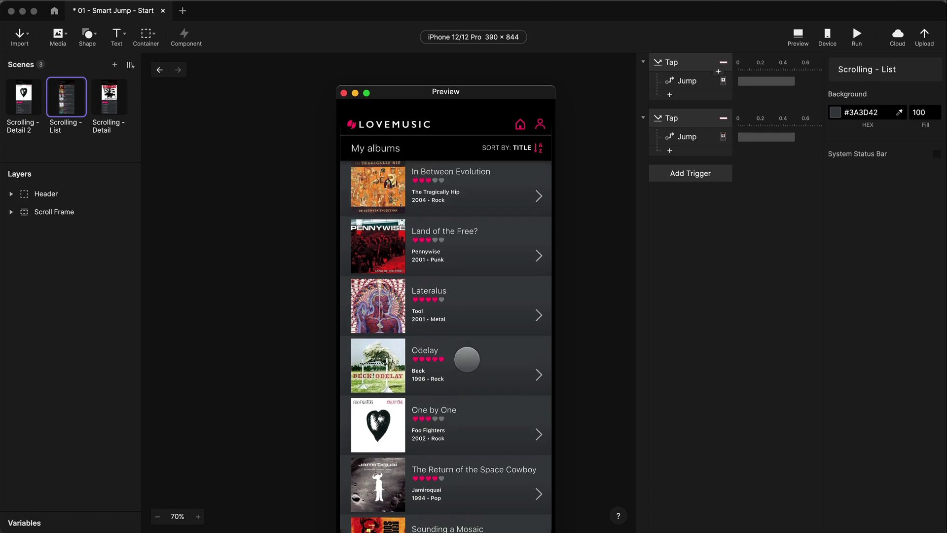
pyautogui.scroll(5, 468, 359)
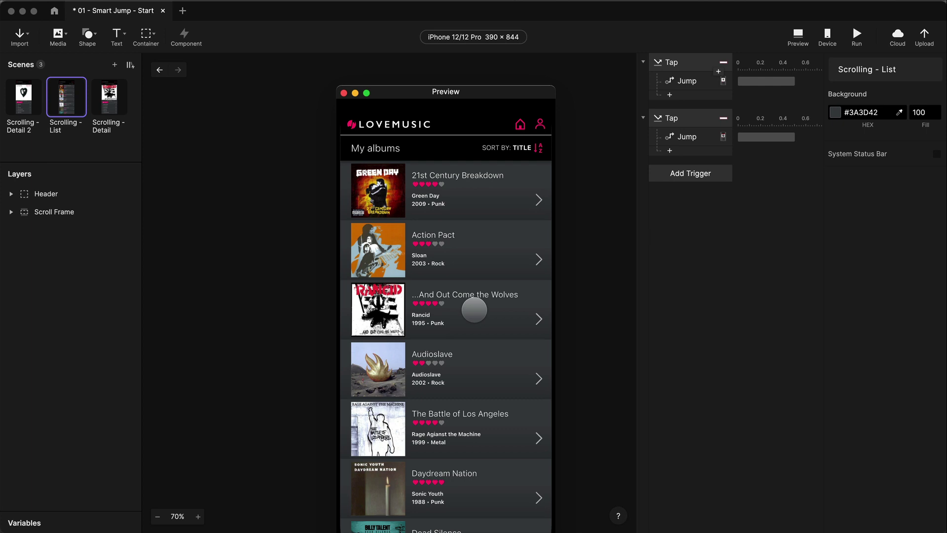
pyautogui.scroll(-2, 474, 310)
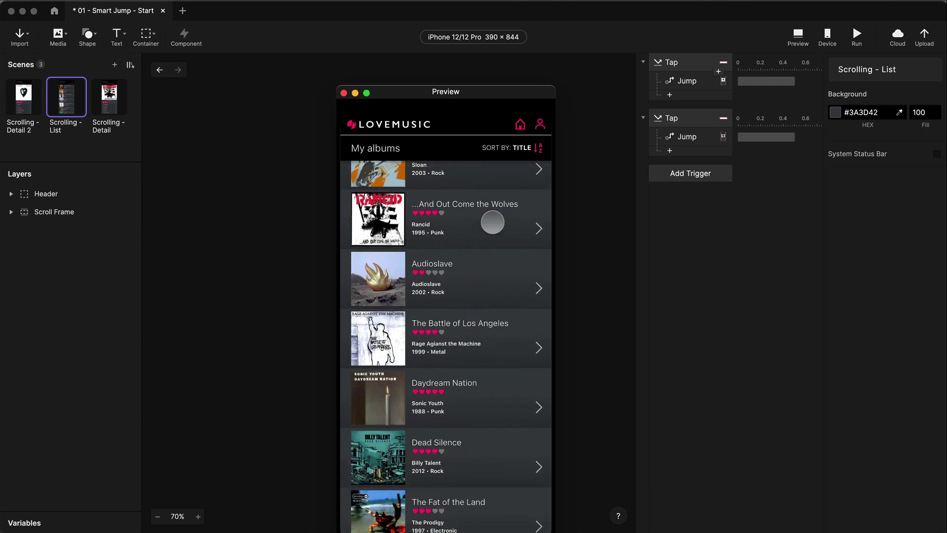
pyautogui.click(493, 222)
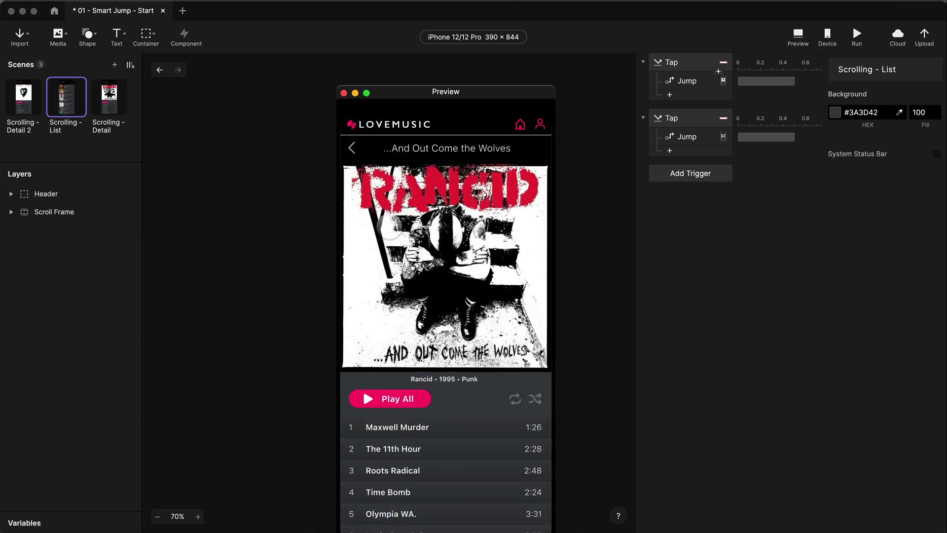
pyautogui.click(352, 148)
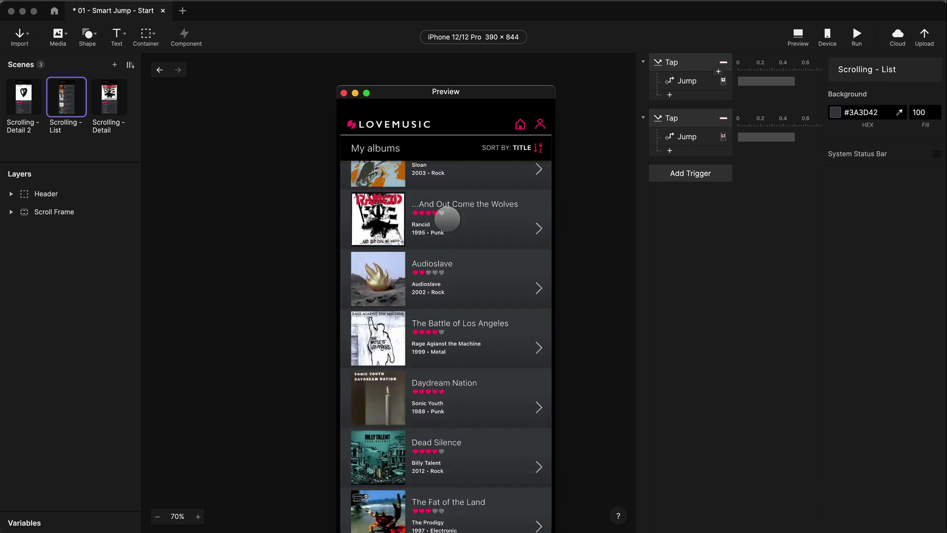
pyautogui.click(515, 231)
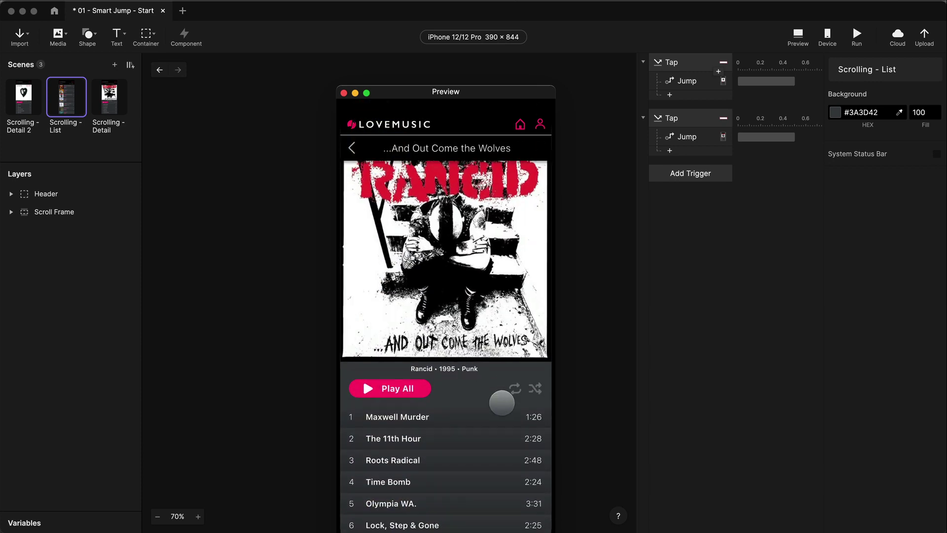
pyautogui.scroll(-5, 501, 403)
pyautogui.click(359, 148)
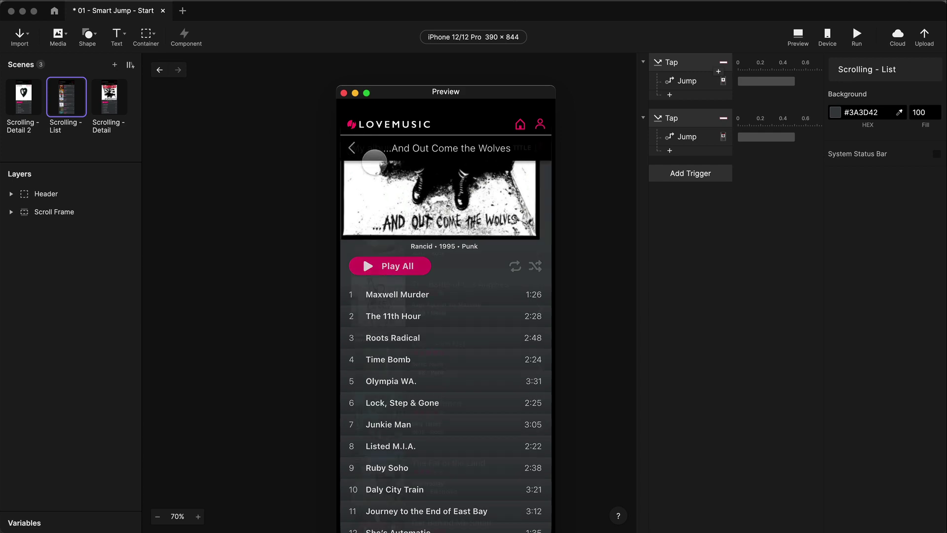
pyautogui.scroll(-5, 445, 235)
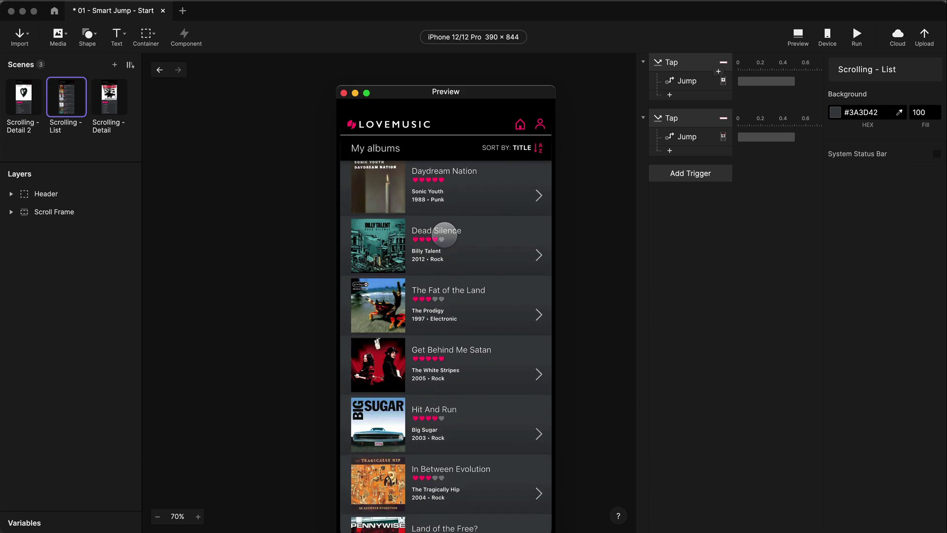
pyautogui.click(344, 93)
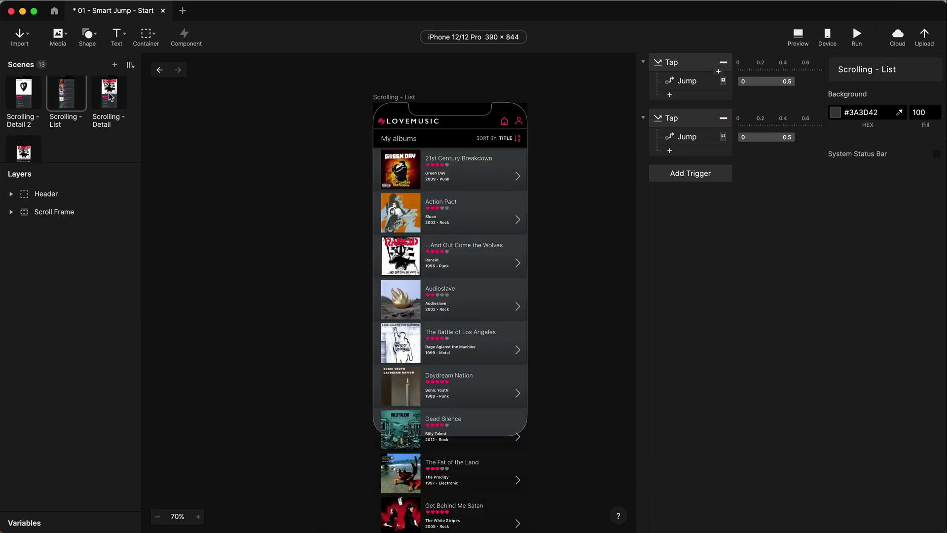
# Copy the large ...And Out Come the Wolves cover from Scrolling - Detail into Scrolling - List and place it outside the phone screen
pyautogui.click(111, 94)
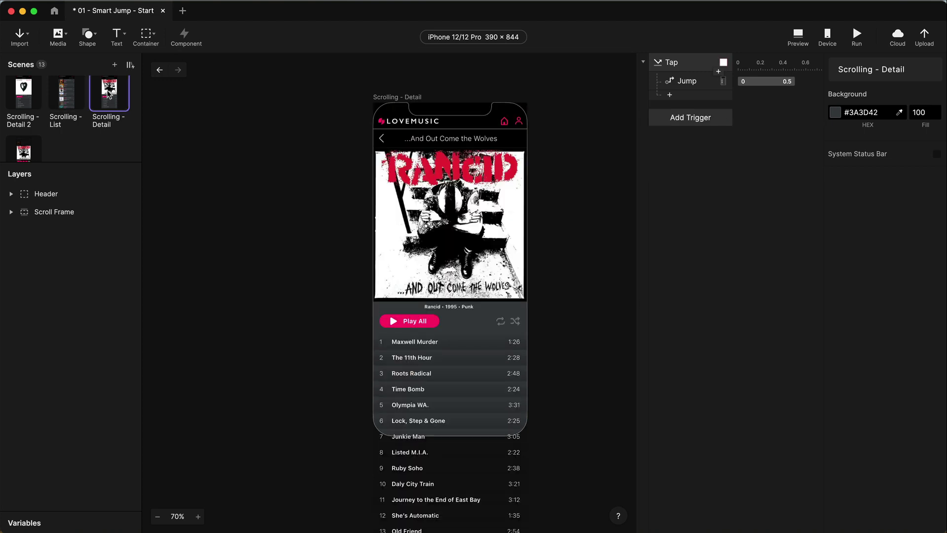
pyautogui.click(513, 207)
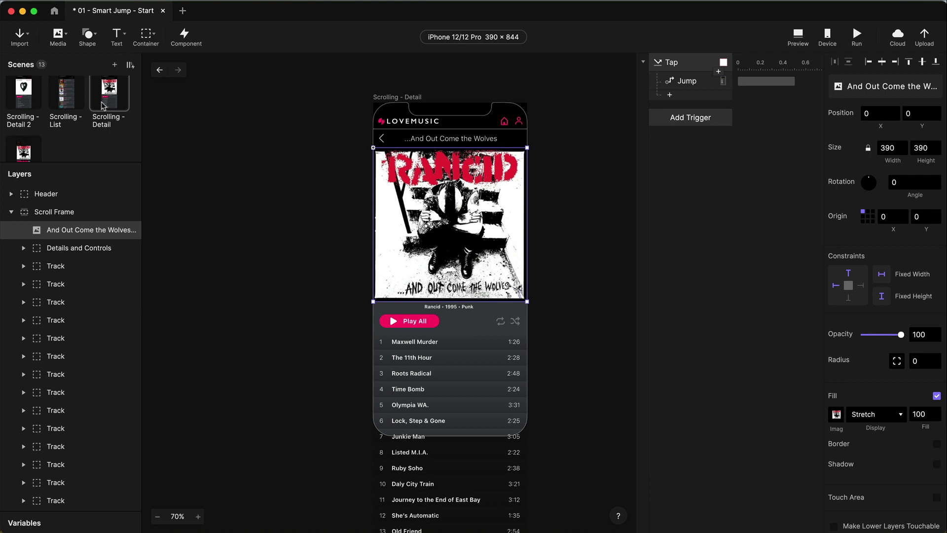
pyautogui.click(67, 99)
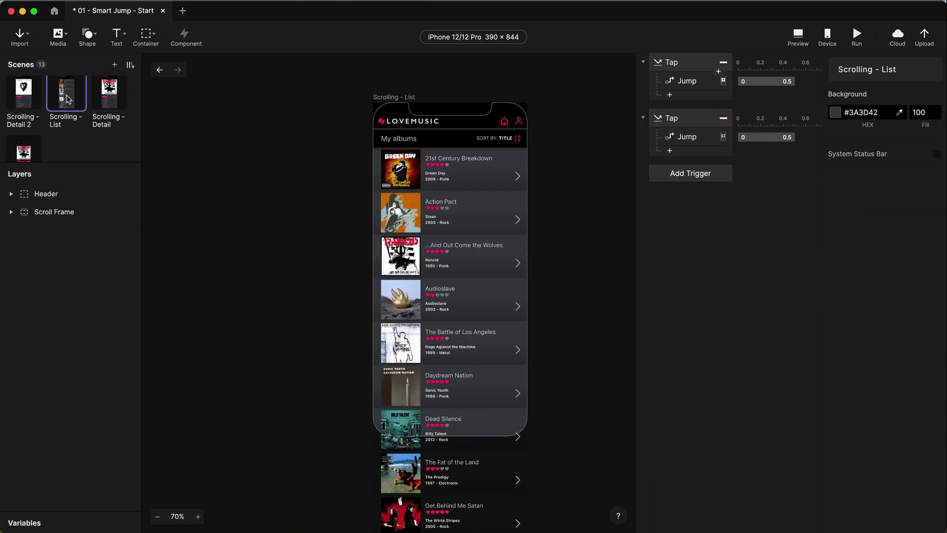
pyautogui.press('super+v')
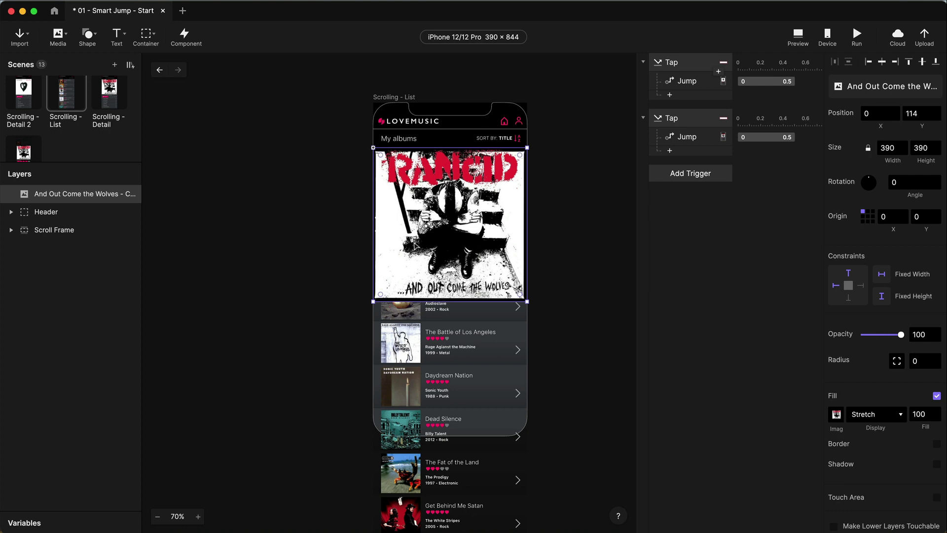
pyautogui.moveTo(444, 222); pyautogui.dragTo(274, 222)
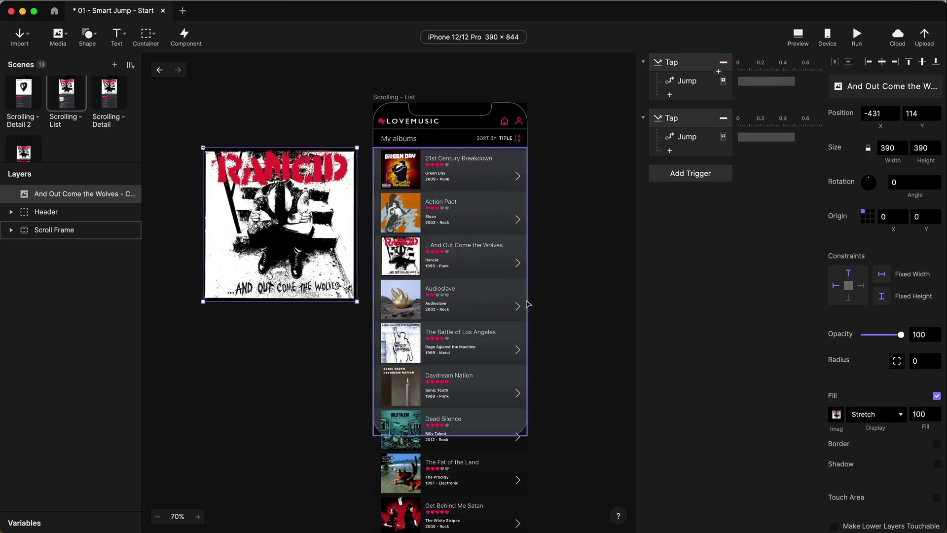
# Resize the pasted cover to 100 × 100 and move it just outside the phone screen, at about X -135, Y 154
pyautogui.click(10, 229)
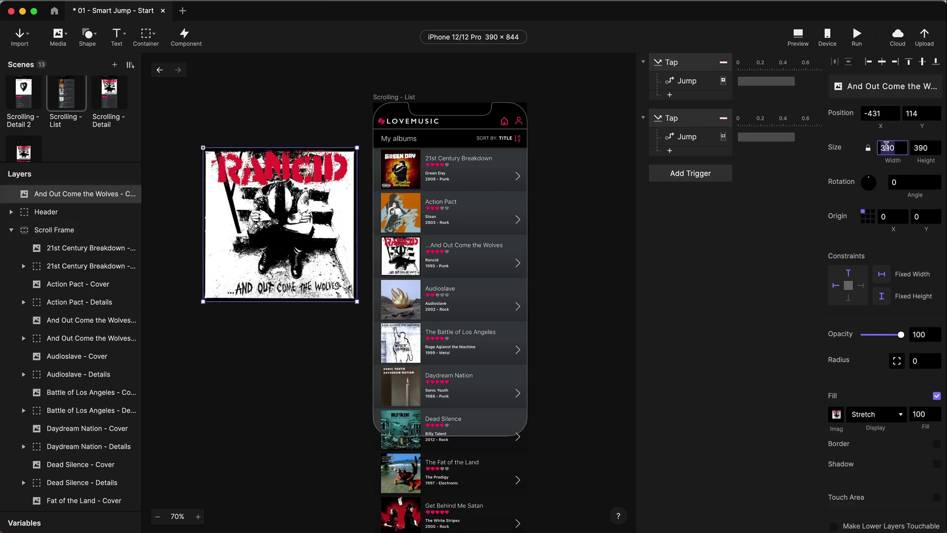
pyautogui.press('Tab')
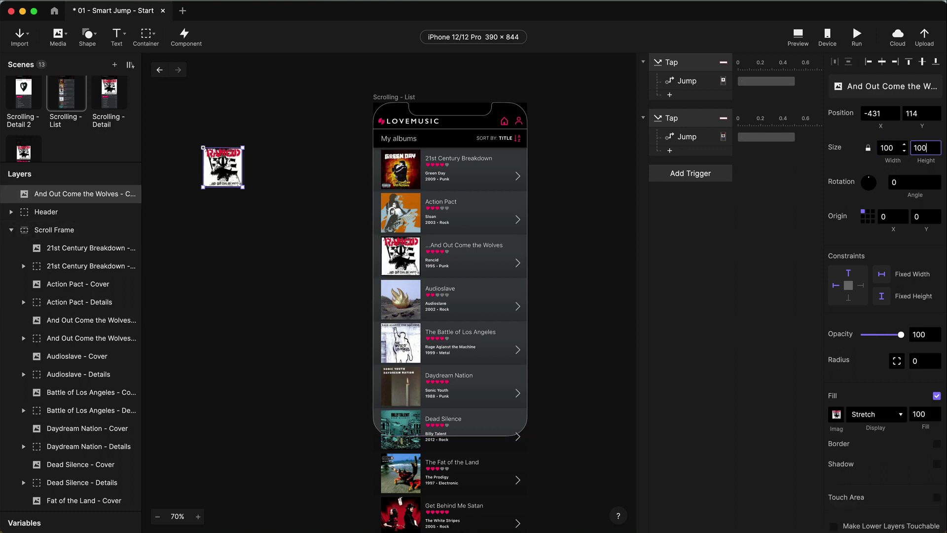
pyautogui.click(557, 216)
pyautogui.moveTo(232, 171); pyautogui.dragTo(342, 187)
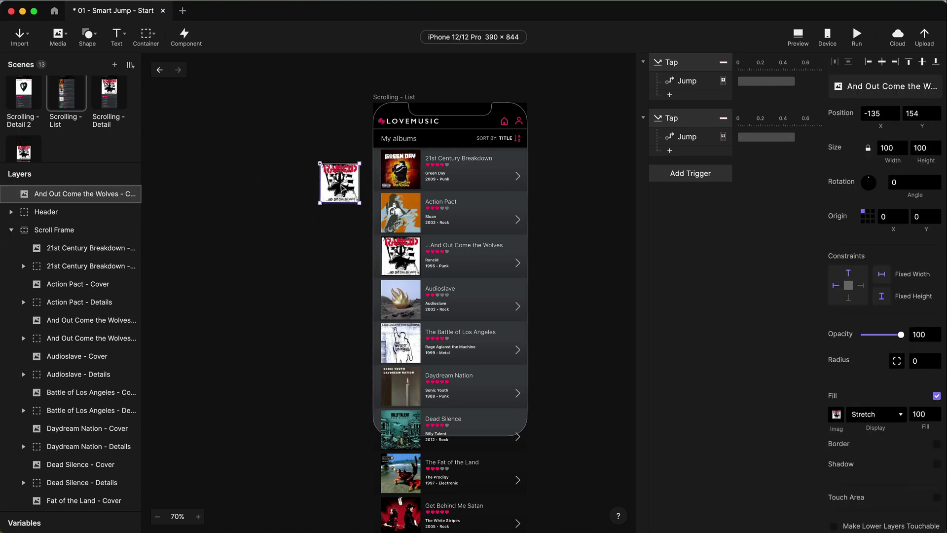
# Rename the pasted cover layer in Scrolling - List to Cover to Scale
pyautogui.doubleClick(61, 194)
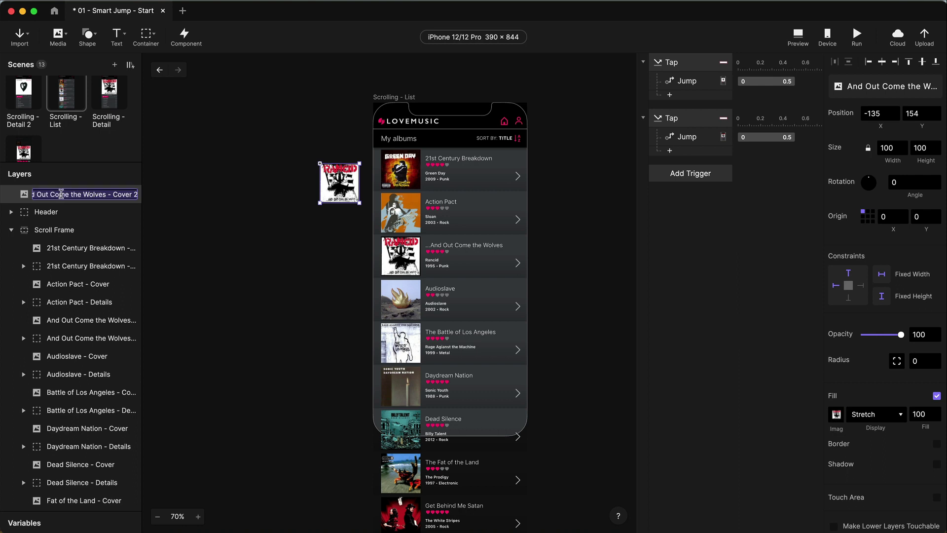
pyautogui.write('Cover')
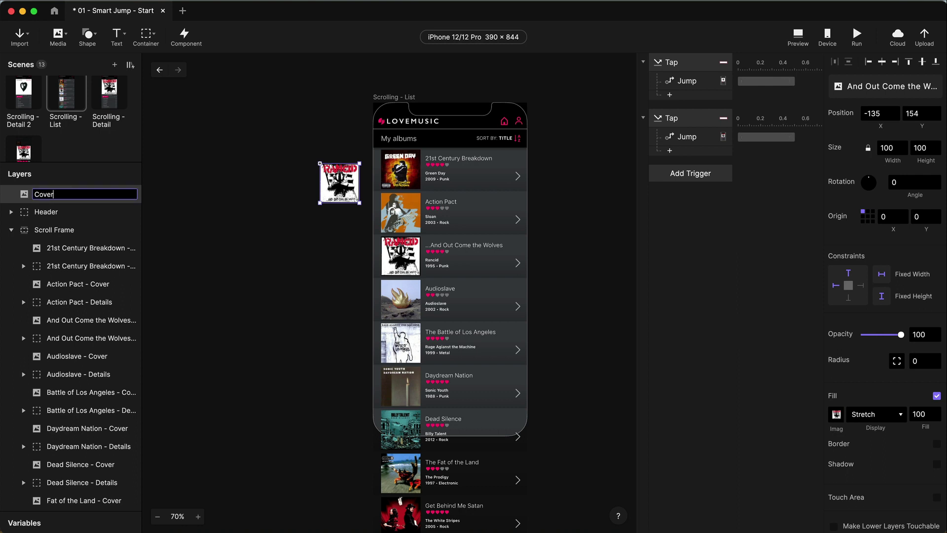
pyautogui.press('Return')
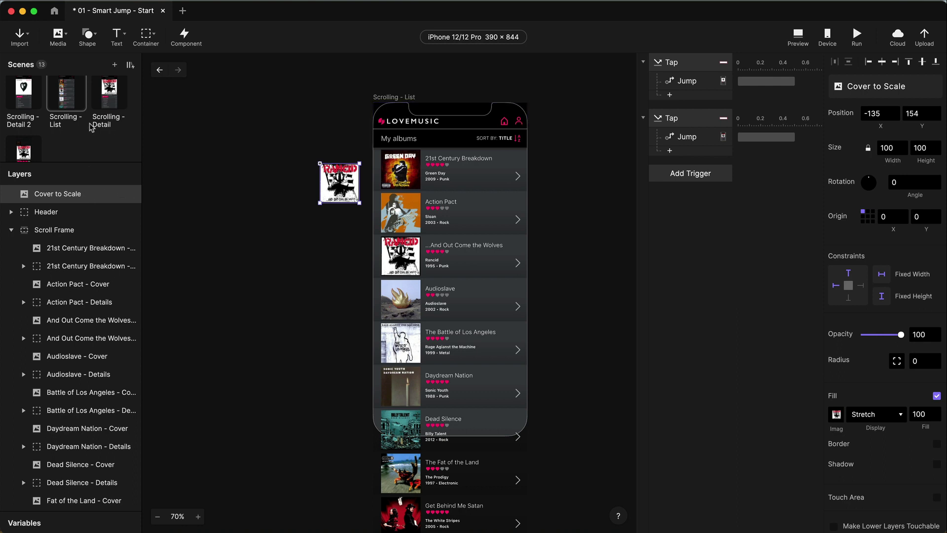
# Give the large album cover layer in Scrolling - Detail the same name as its list counterpart, Cover to Scale
pyautogui.click(110, 91)
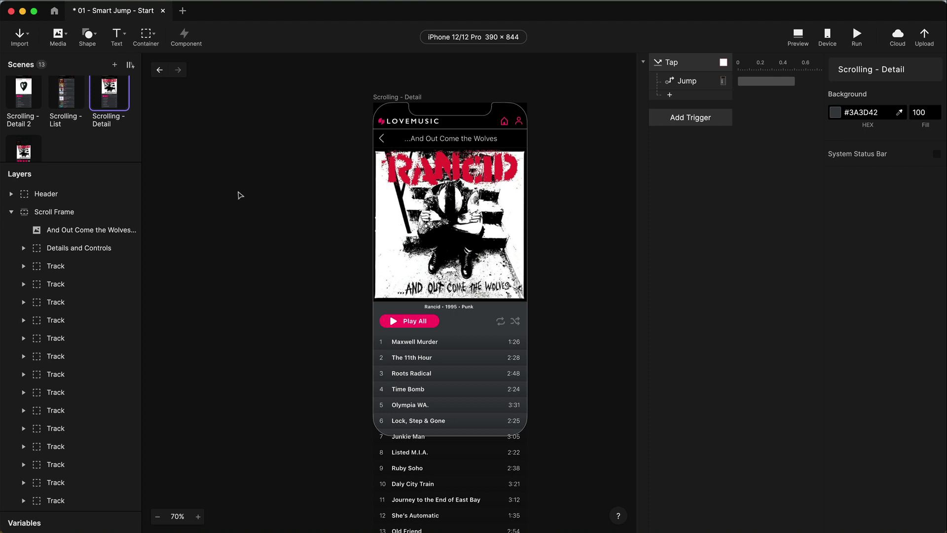
pyautogui.click(91, 229)
pyautogui.doubleClick(91, 230)
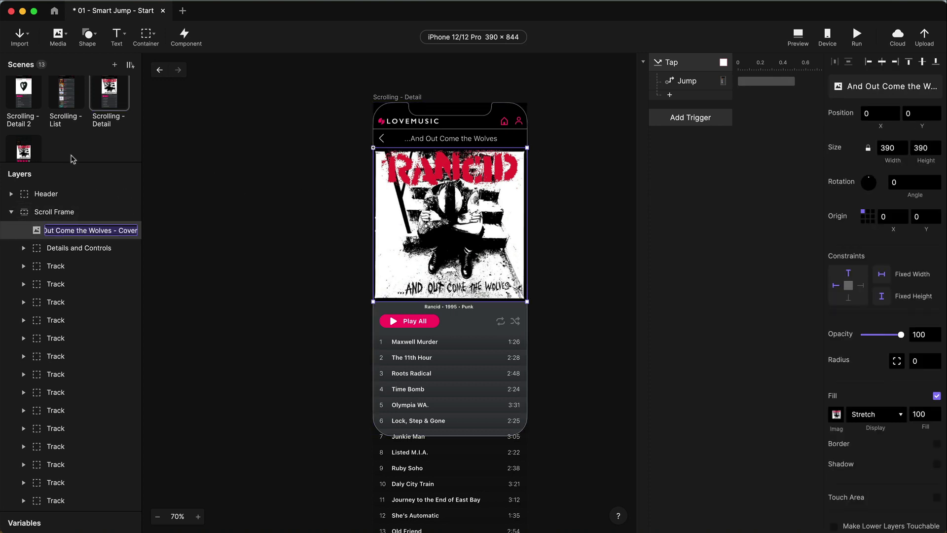
pyautogui.click(57, 104)
pyautogui.click(40, 192)
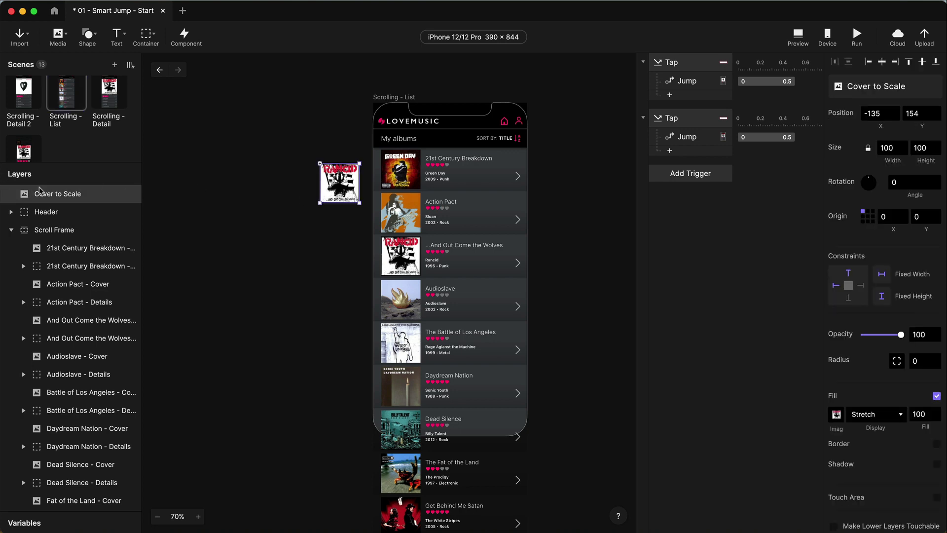
pyautogui.doubleClick(56, 194)
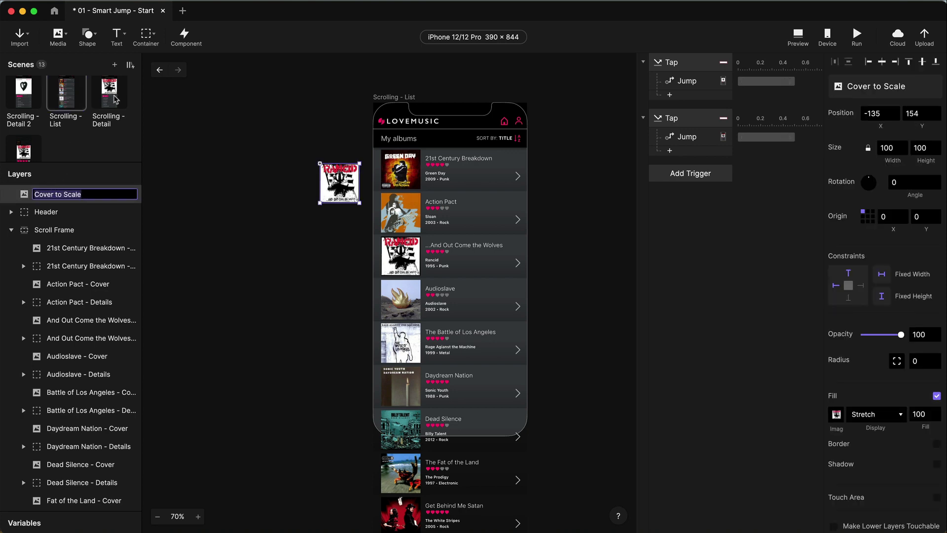
pyautogui.click(120, 100)
pyautogui.click(115, 217)
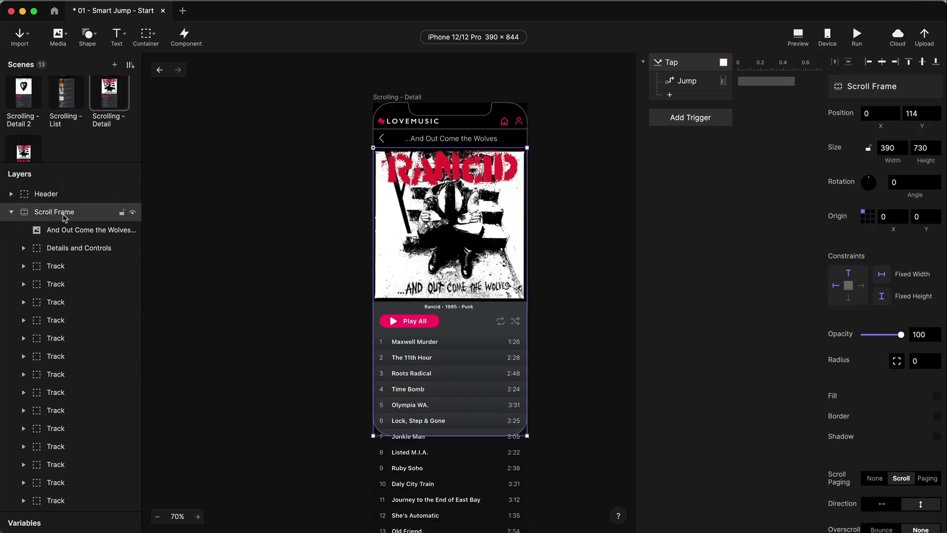
pyautogui.doubleClick(82, 230)
pyautogui.write('Cover to Scale')
pyautogui.press('Return')
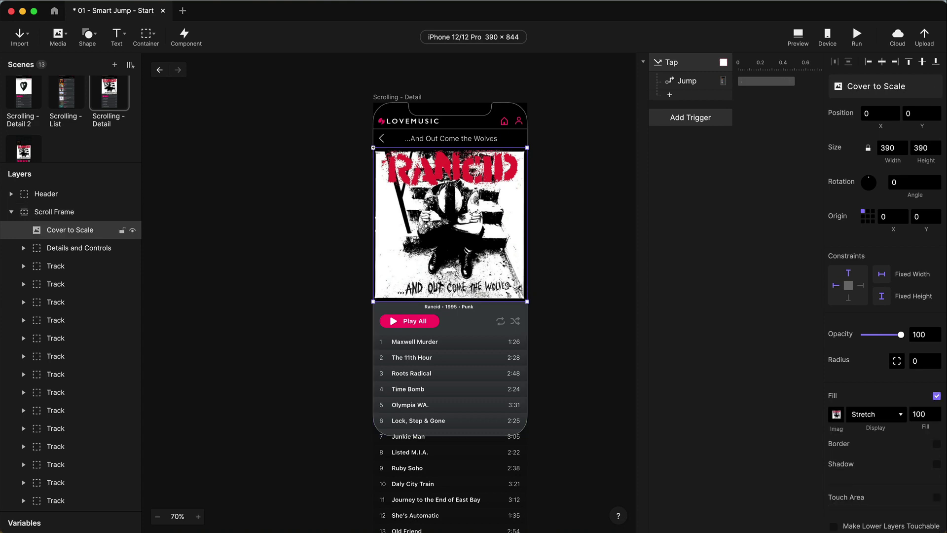
# Preview Scrolling - List, test the jump to ...And Out Come the Wolves with the matching cover layers, and close the preview
pyautogui.click(64, 93)
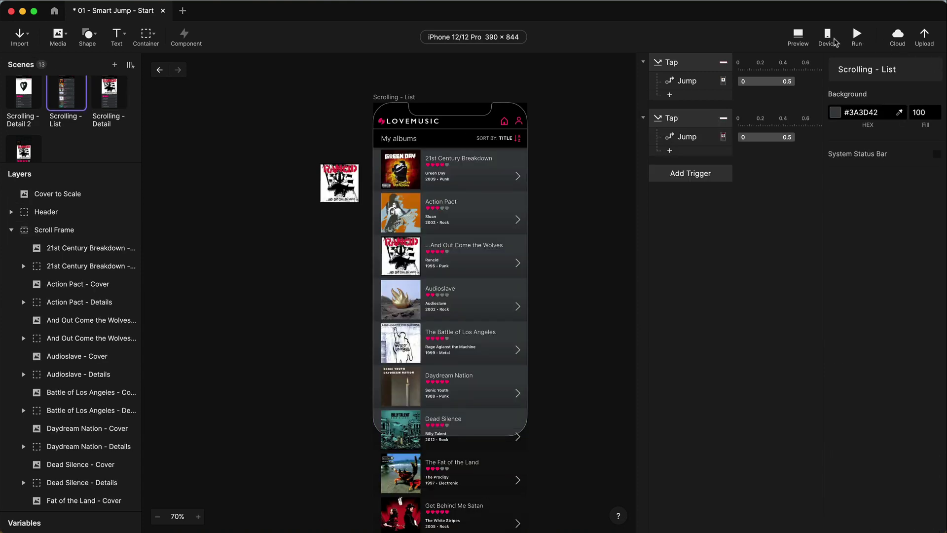
pyautogui.click(804, 37)
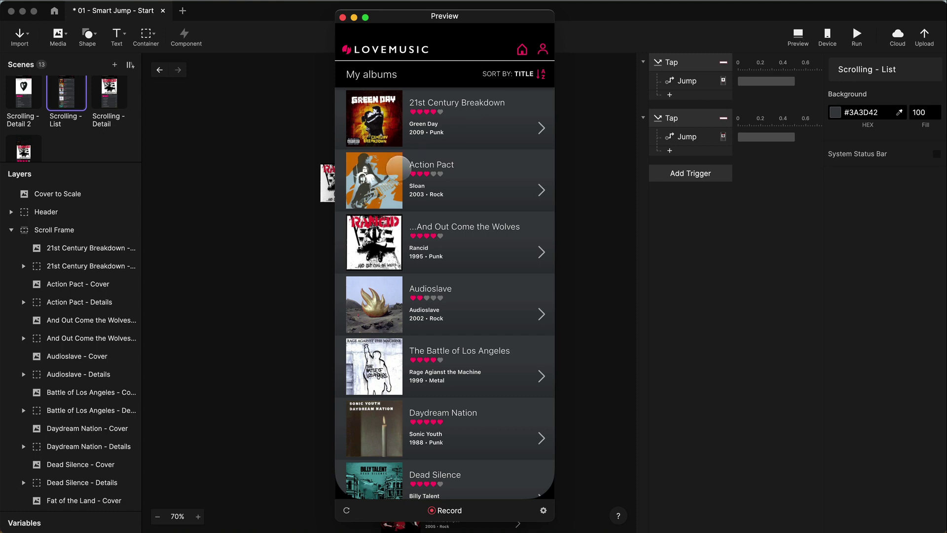
pyautogui.click(470, 245)
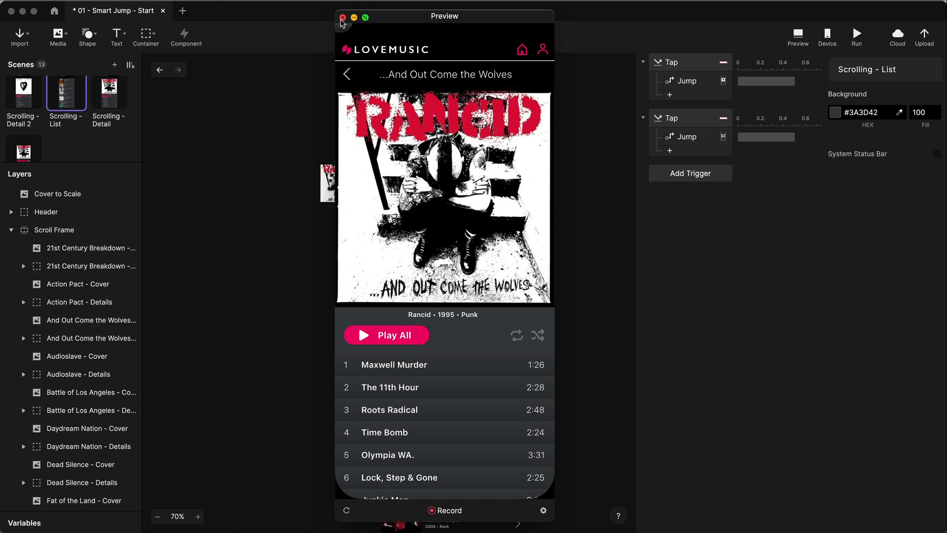
pyautogui.click(342, 17)
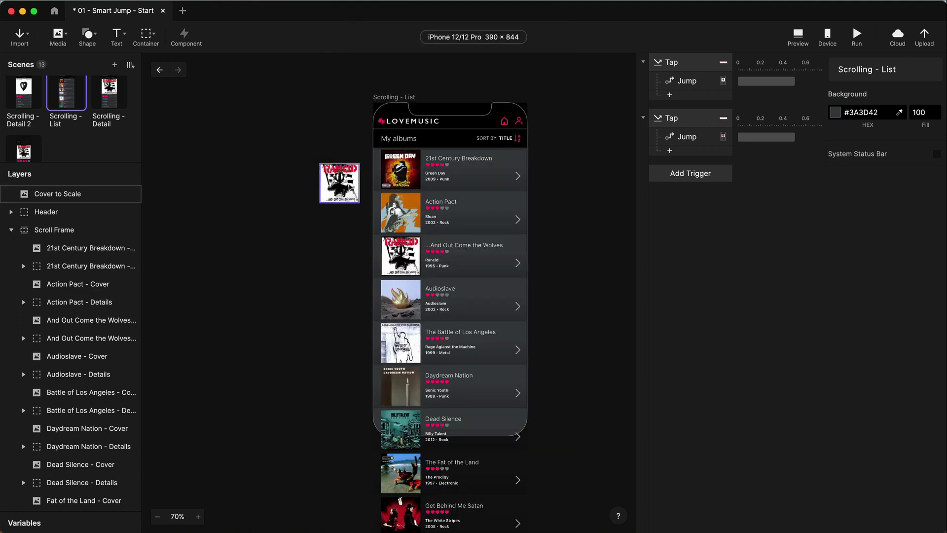
# Place the Cover to Scale layer directly below Header, outside the Scroll Frame, in both Scrolling - List and Scrolling - Detail
pyautogui.click(68, 195)
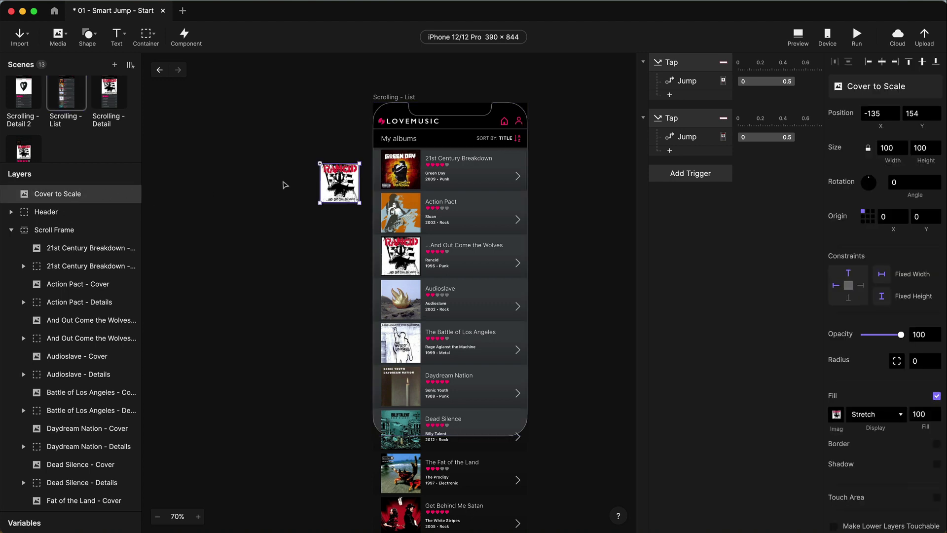
pyautogui.moveTo(71, 197); pyautogui.dragTo(16, 225)
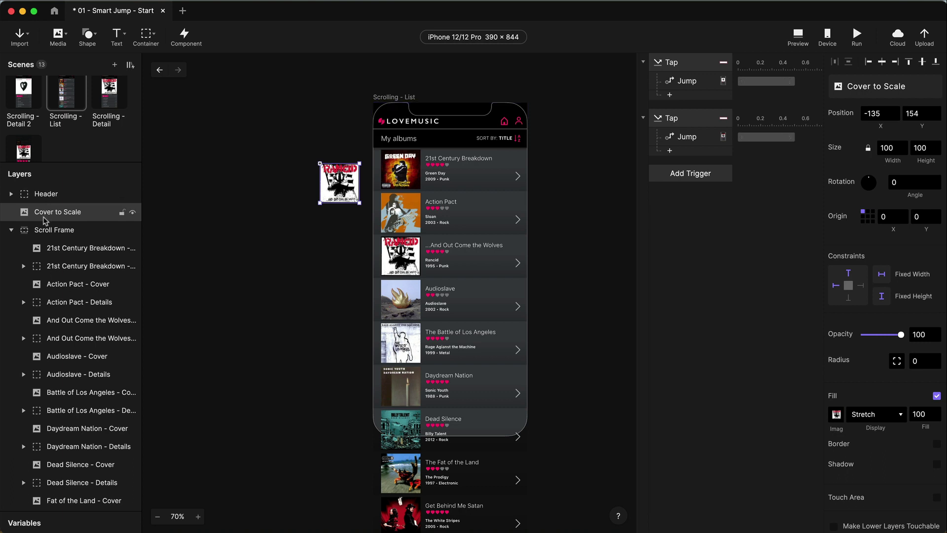
pyautogui.click(119, 98)
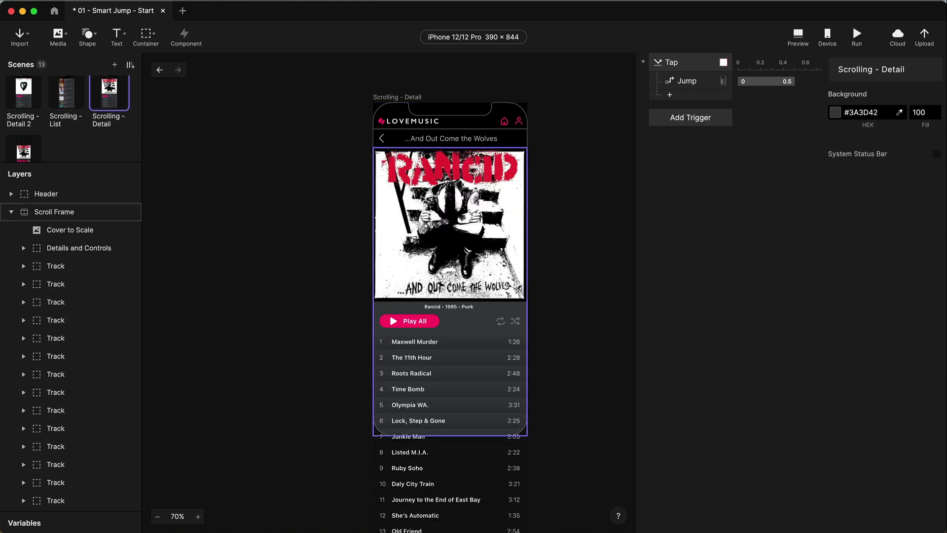
pyautogui.moveTo(71, 232); pyautogui.dragTo(28, 207)
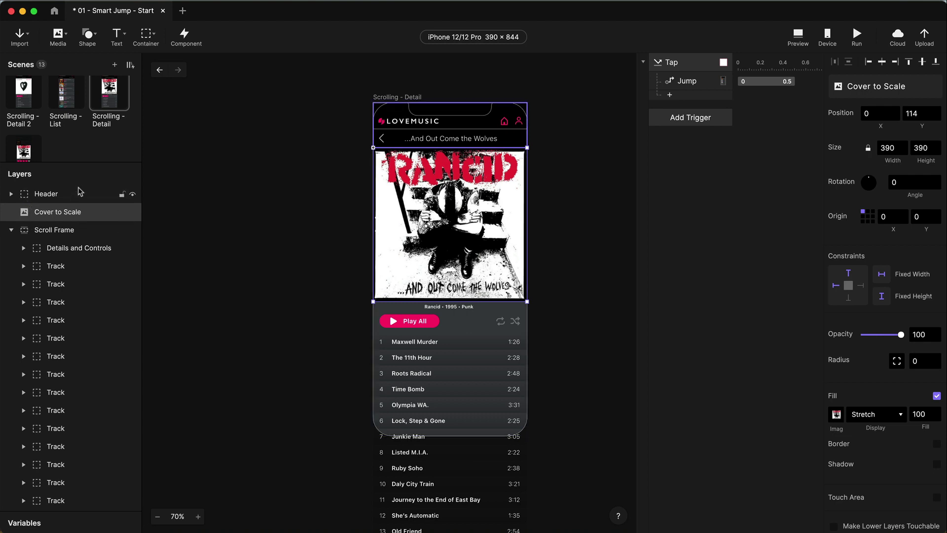
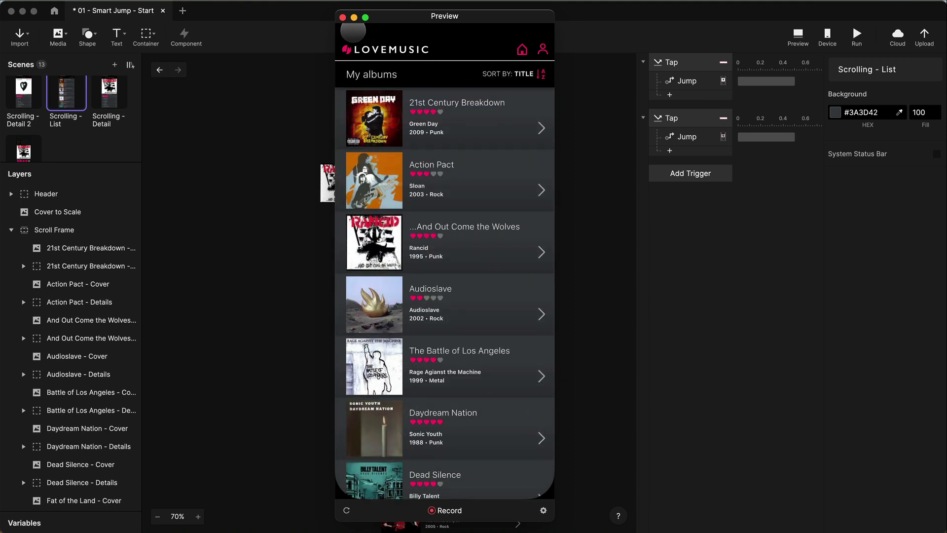
pyautogui.click(342, 17)
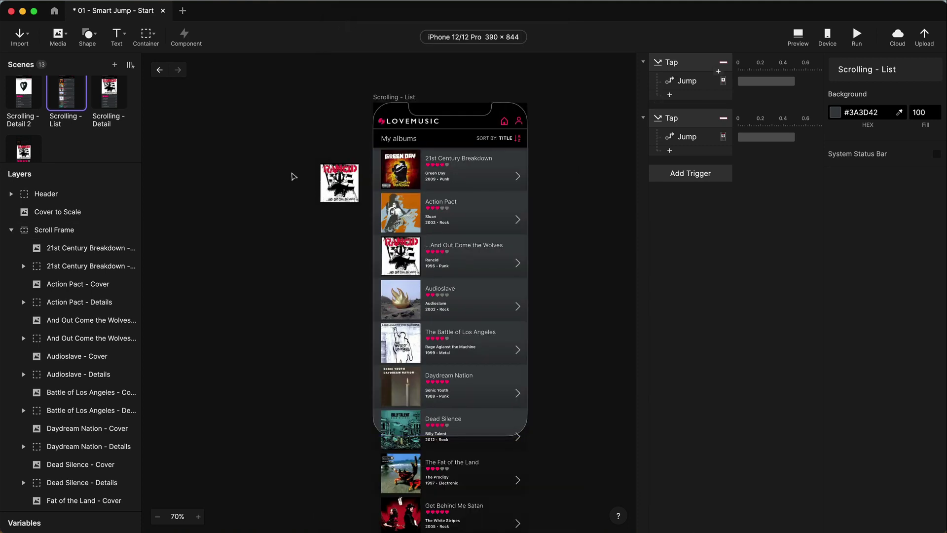
# Move Cover to Scale farther from the phone screen, to about X -215, Y 305, and preview how the album list scrolls
pyautogui.moveTo(339, 183); pyautogui.dragTo(308, 241)
pyautogui.click(798, 35)
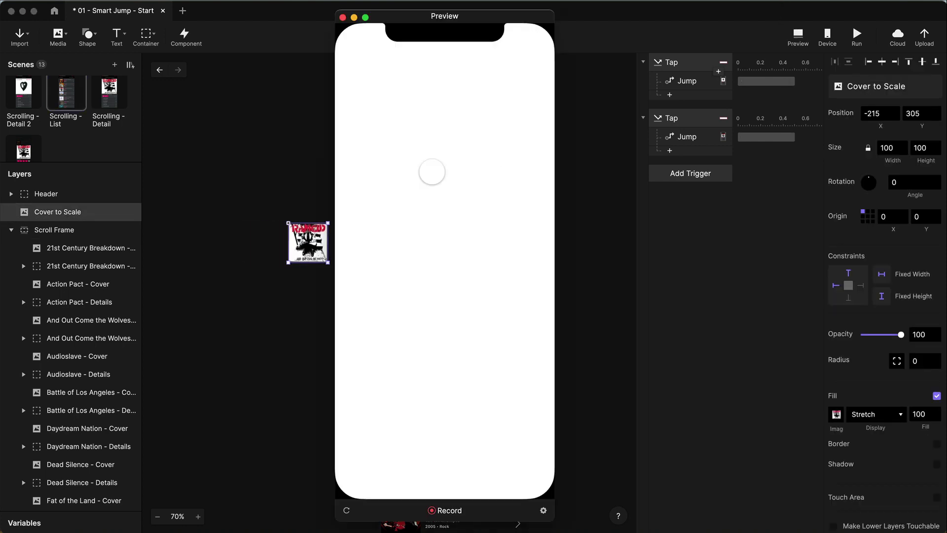
pyautogui.scroll(-3, 424, 220)
pyautogui.scroll(-1, 426, 220)
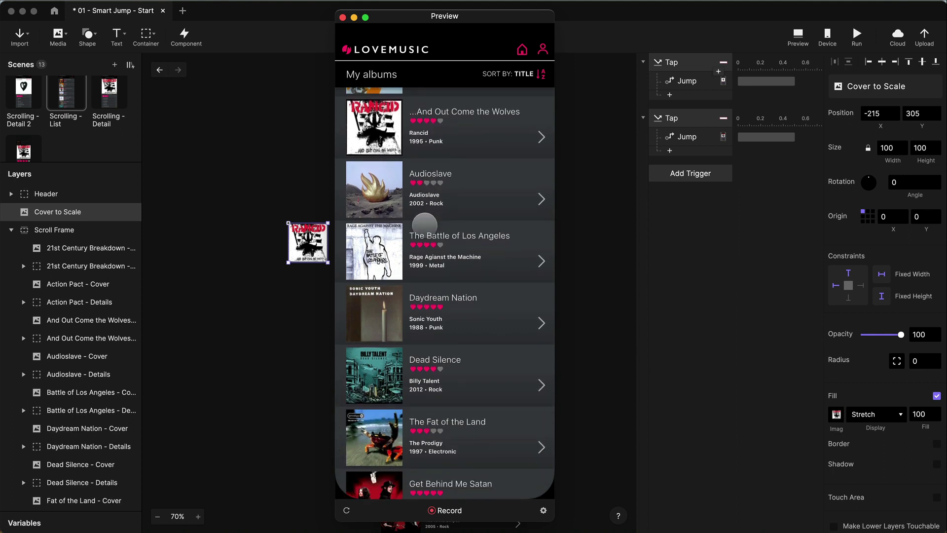
pyautogui.scroll(4, 452, 202)
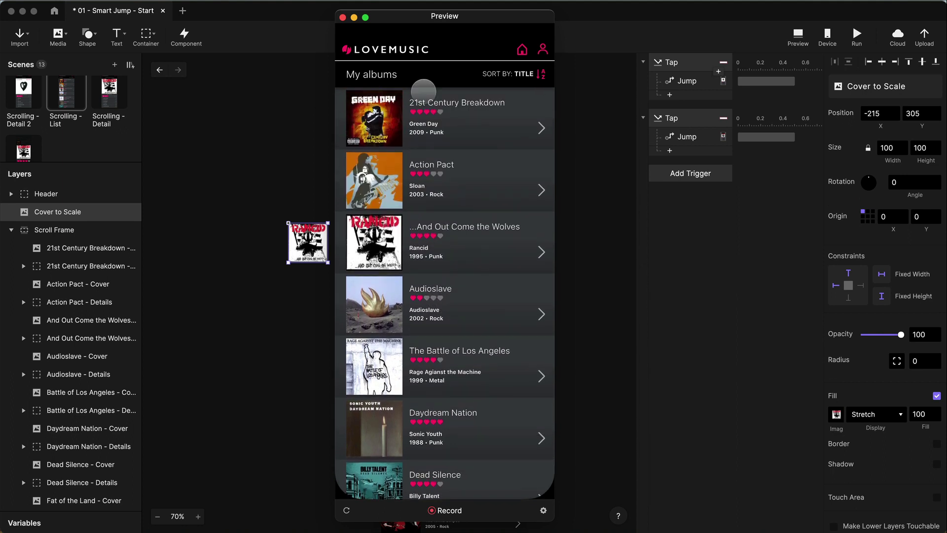
pyautogui.click(343, 18)
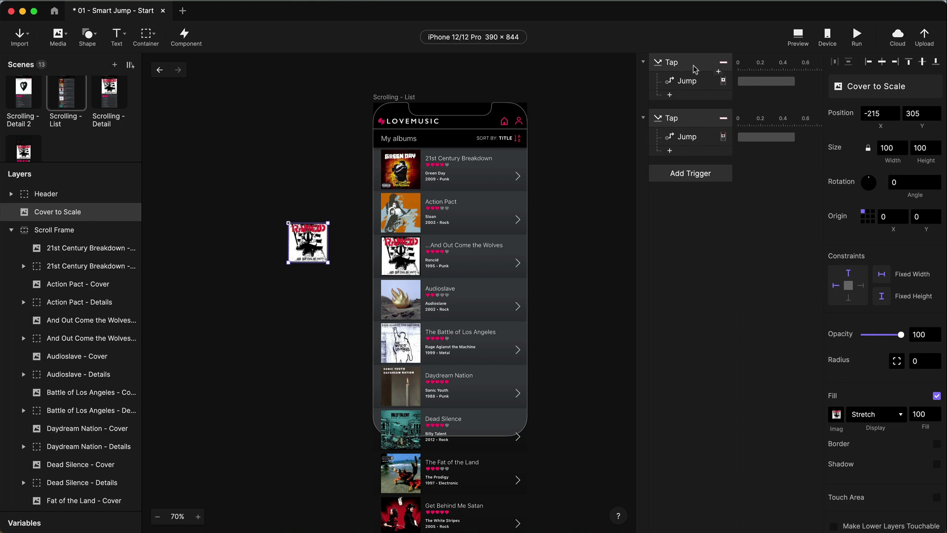
# Add a Move response to the Tap trigger of the And Out Come the Wolves - Details layer
pyautogui.click(469, 257)
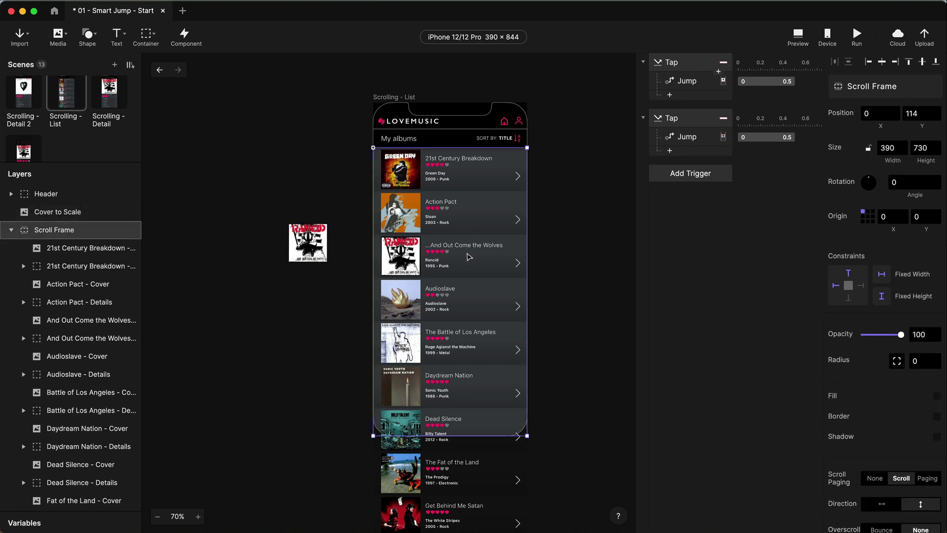
pyautogui.doubleClick(473, 256)
pyautogui.click(679, 121)
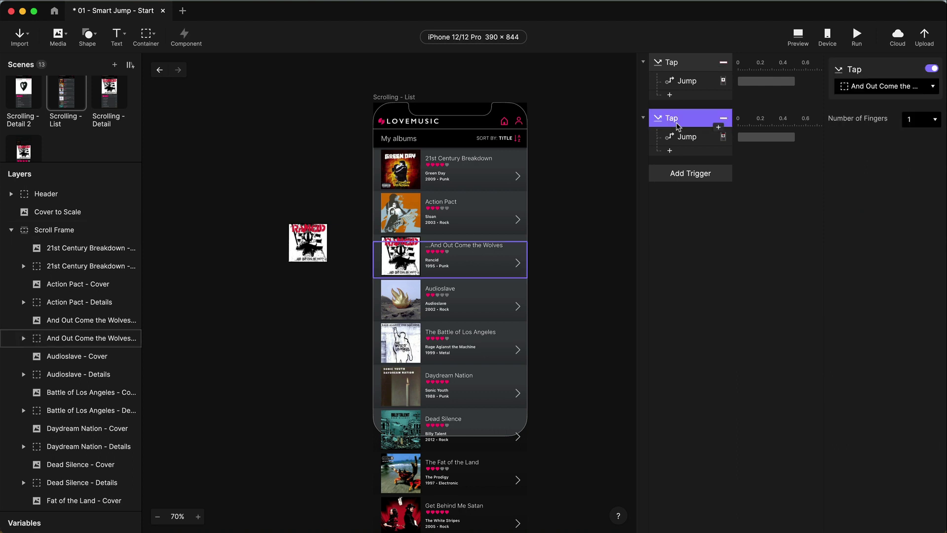
pyautogui.click(705, 152)
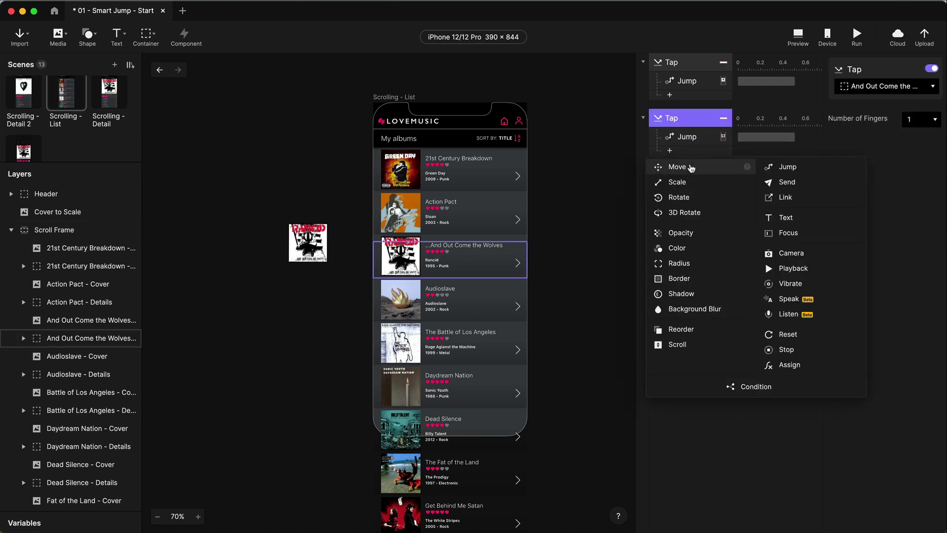
pyautogui.click(687, 165)
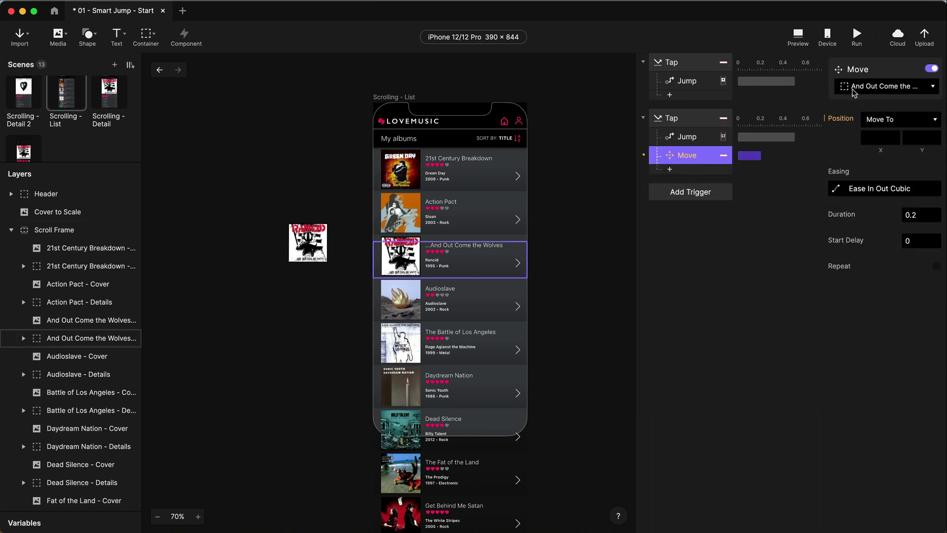
# Target the Move response at Cover to Scale and set its Move To X position to 20
pyautogui.click(885, 87)
pyautogui.scroll(10, 841, 146)
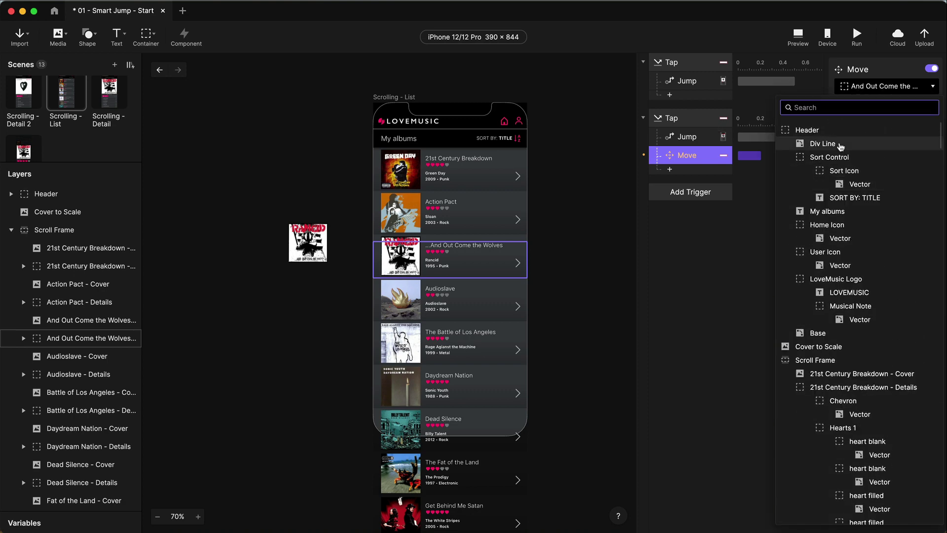
pyautogui.click(848, 346)
pyautogui.click(876, 139)
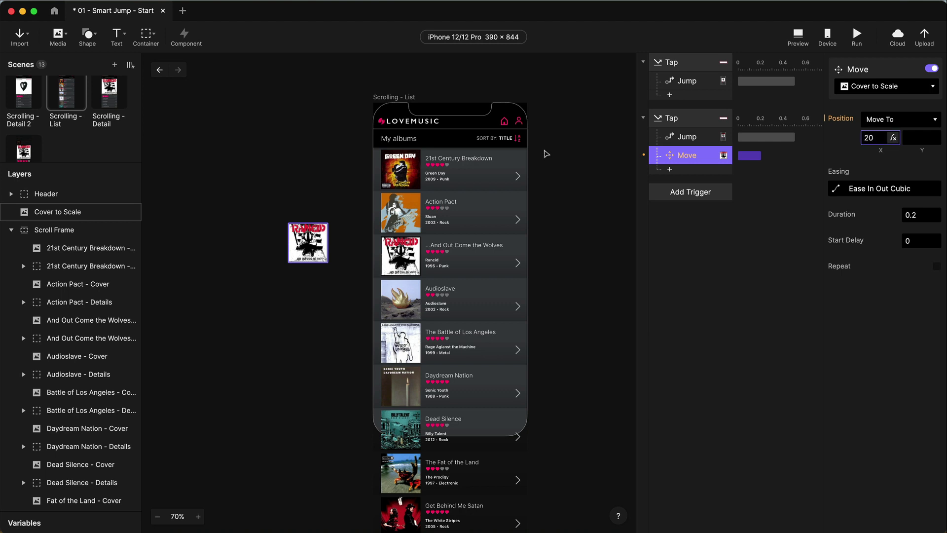
pyautogui.press('Tab')
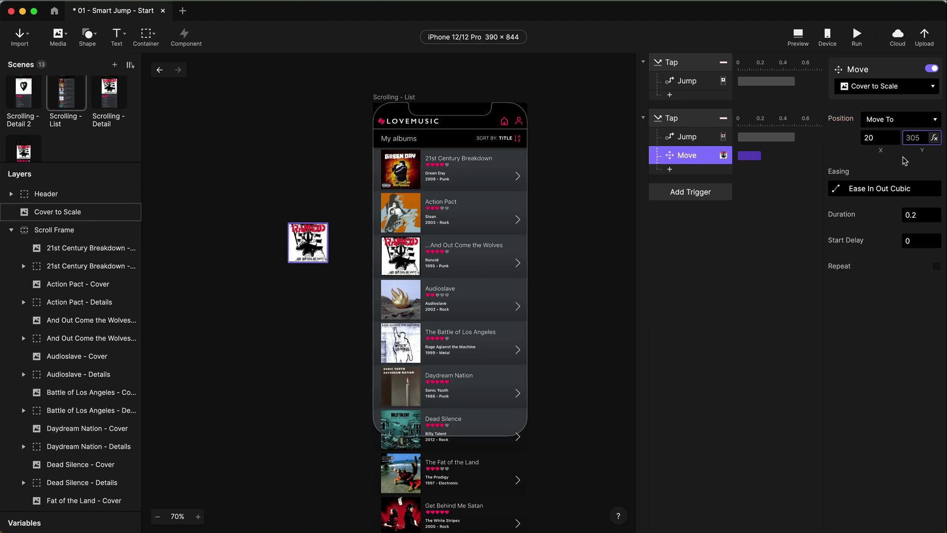
# Start a formula for the Move response's Y position with the Scroll Frame's y value
pyautogui.click(932, 138)
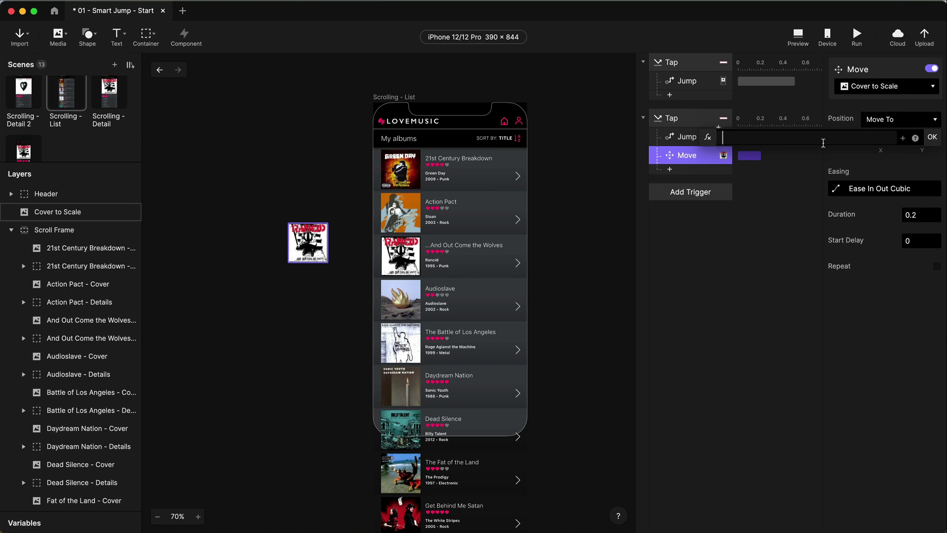
pyautogui.click(905, 140)
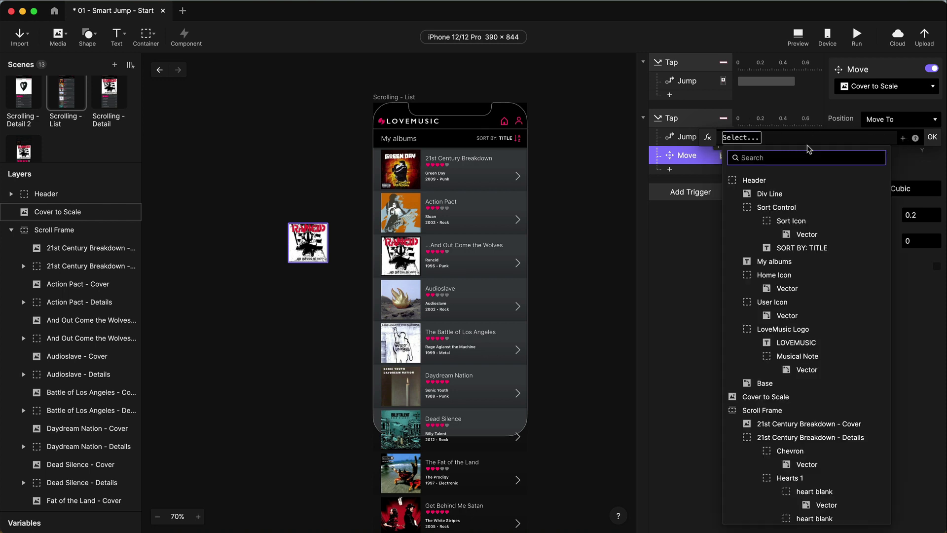
pyautogui.click(783, 410)
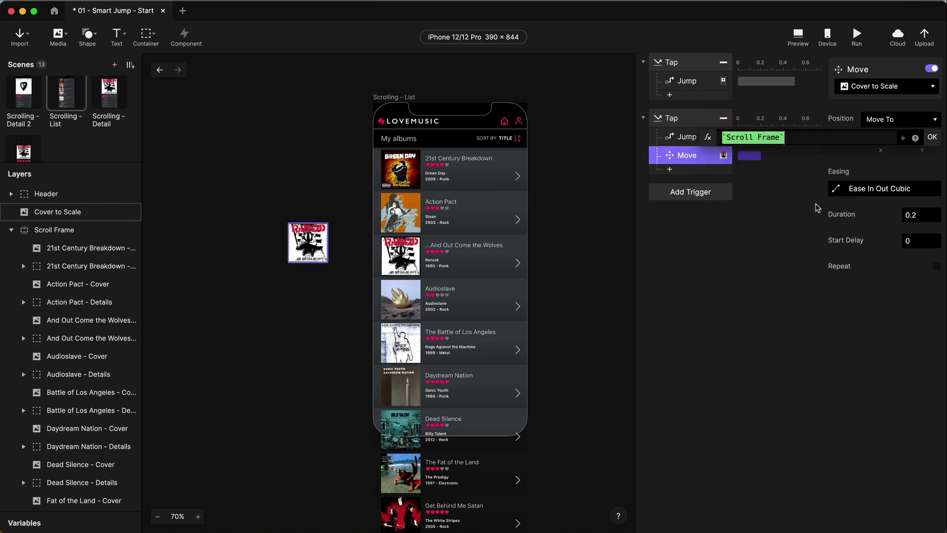
pyautogui.write('.y')
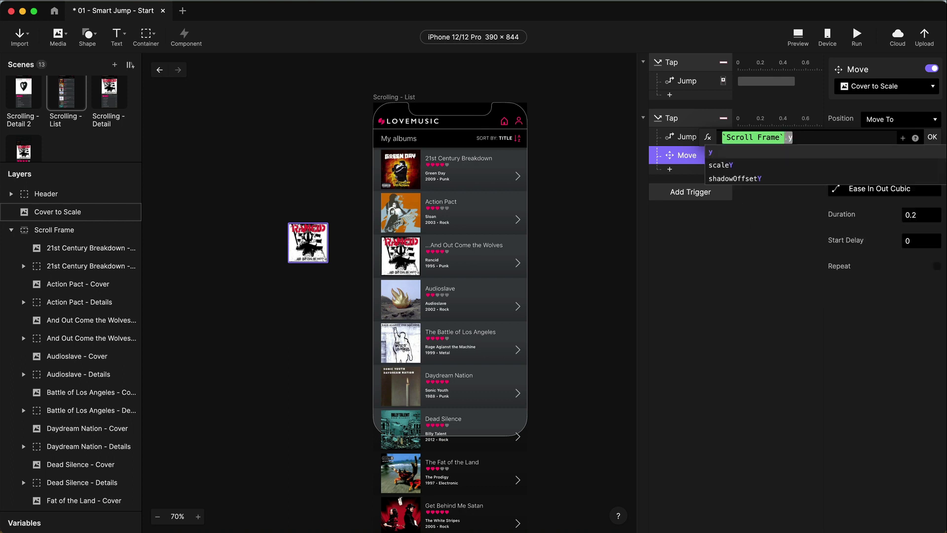
pyautogui.press('Return')
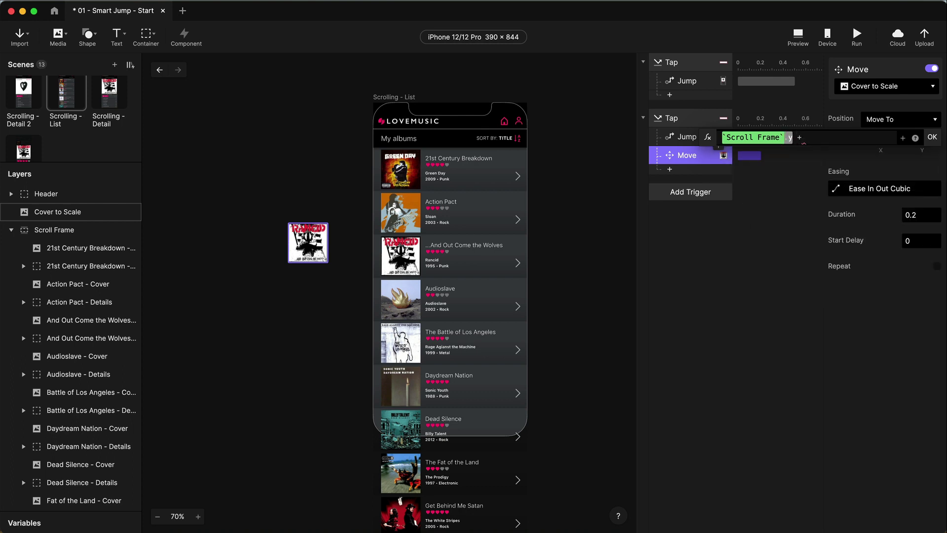
# Add the y value of And Out Come the Wolves - Cover to the Y position formula
pyautogui.click(903, 138)
pyautogui.write('and')
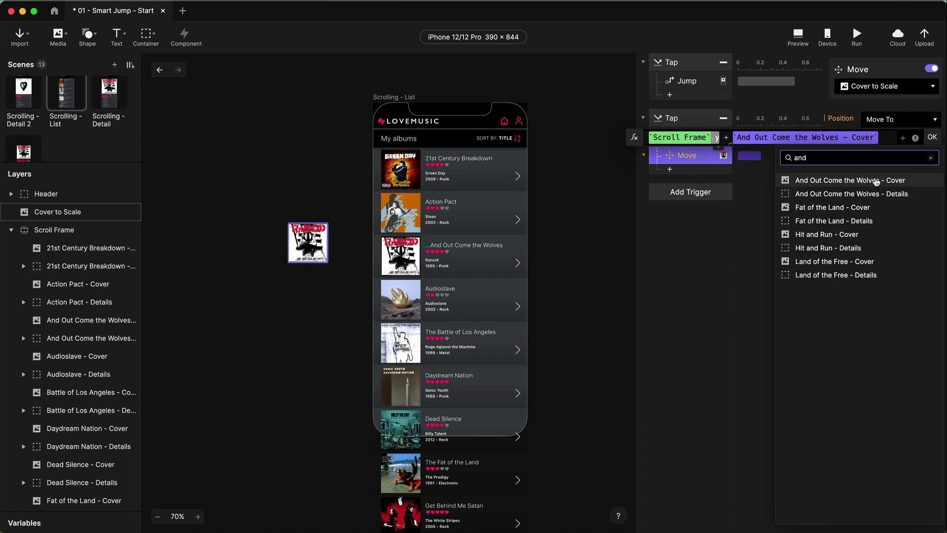
pyautogui.click(876, 181)
pyautogui.write('.y')
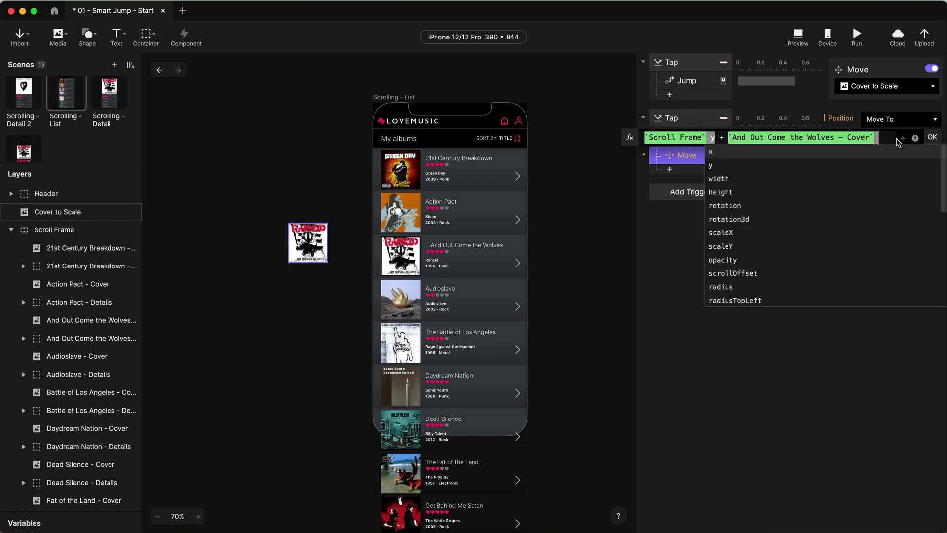
pyautogui.press('Return')
# Subtract the Scroll Frame's scrollOffset in the Y position formula and apply the formula
pyautogui.write('-')
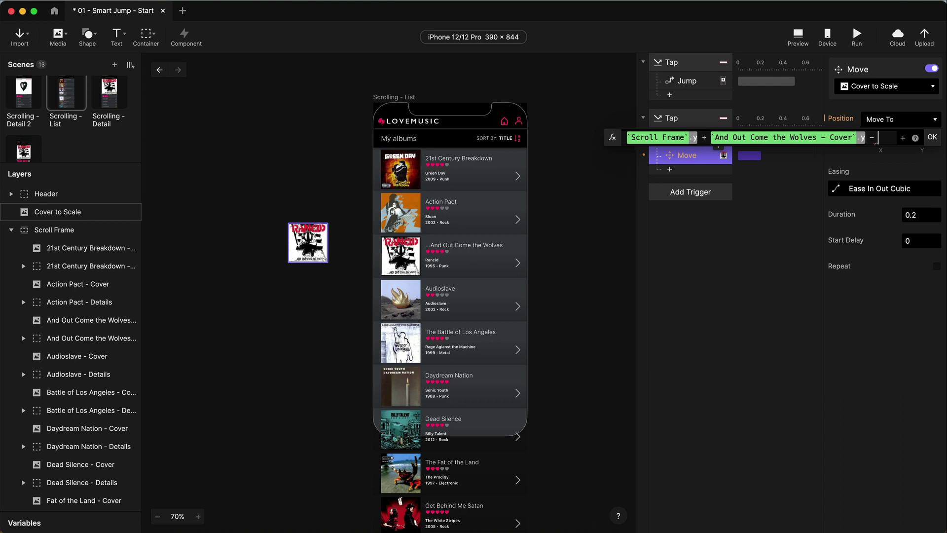
pyautogui.click(904, 139)
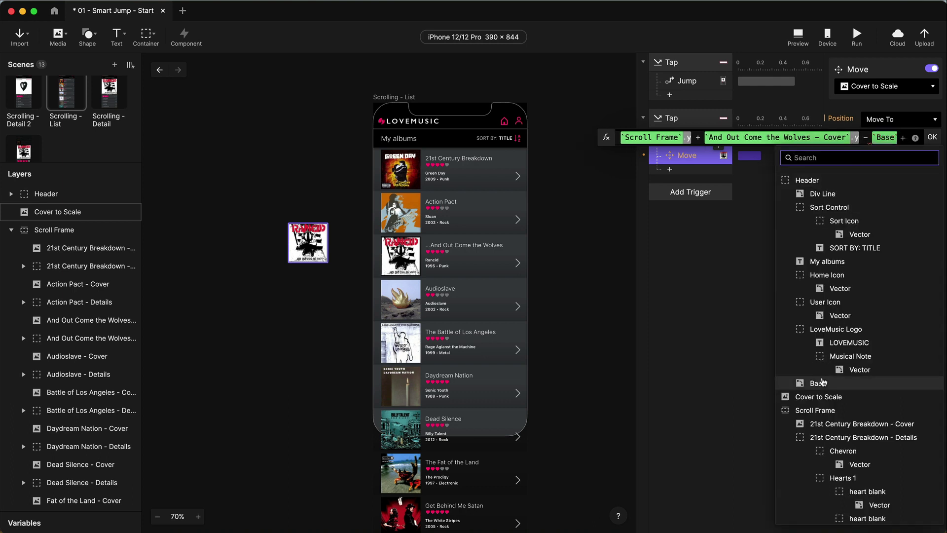
pyautogui.click(829, 404)
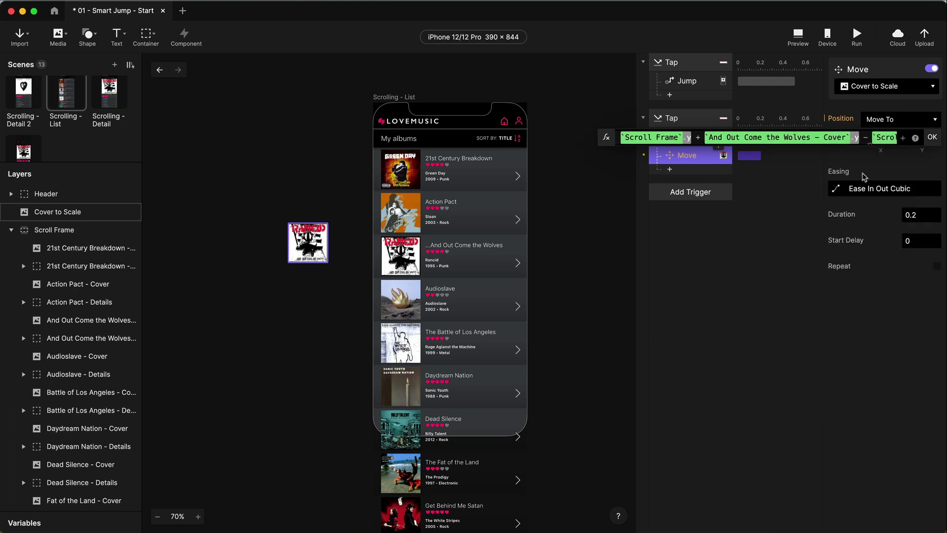
pyautogui.click(864, 138)
pyautogui.write('.')
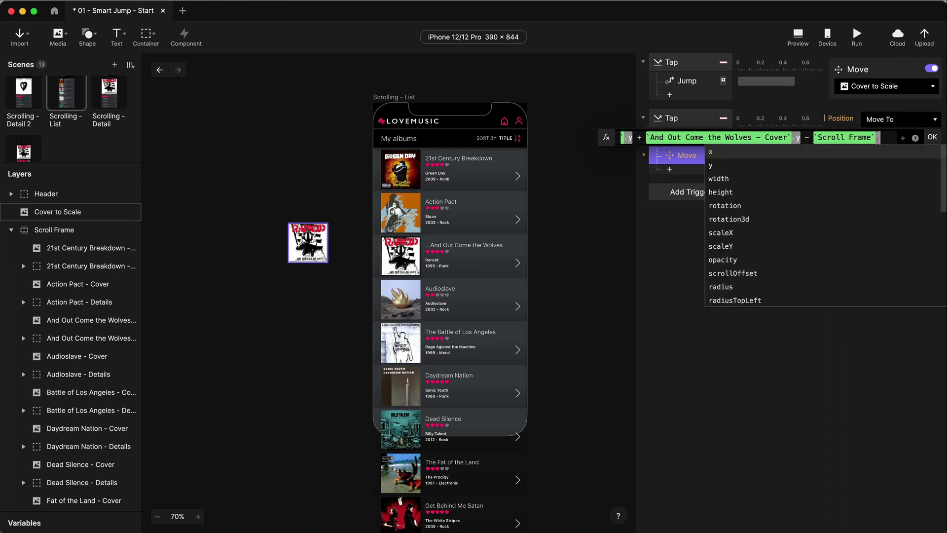
pyautogui.scroll(-3, 789, 207)
pyautogui.scroll(2, 756, 198)
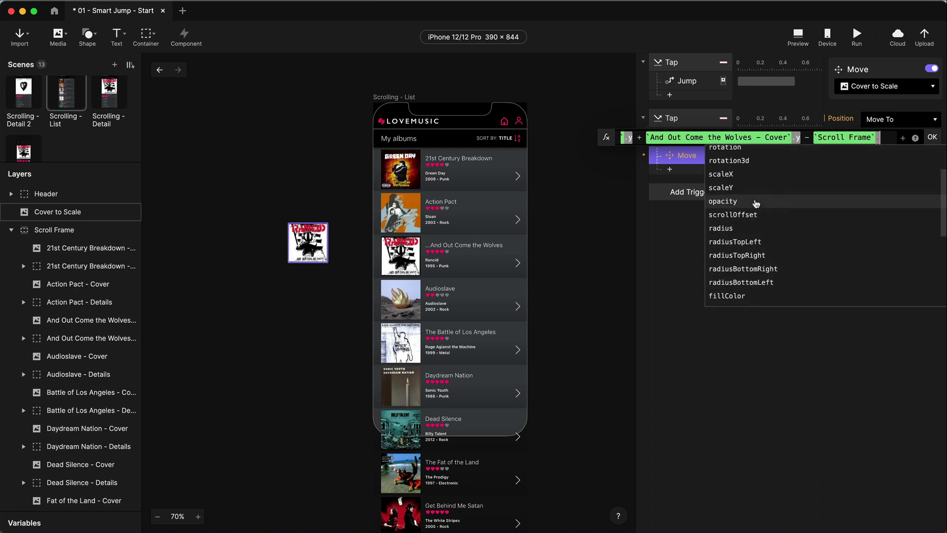
pyautogui.click(745, 213)
pyautogui.click(932, 137)
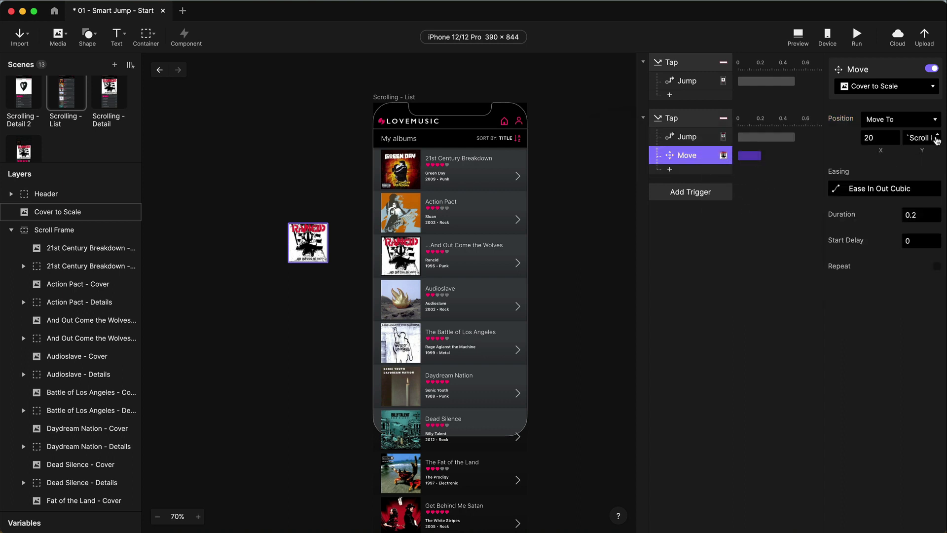
# Disable the Jump to Scrolling - Detail and place Cover to Scale over the list at about X 208, Y 186
pyautogui.click(700, 137)
pyautogui.click(932, 68)
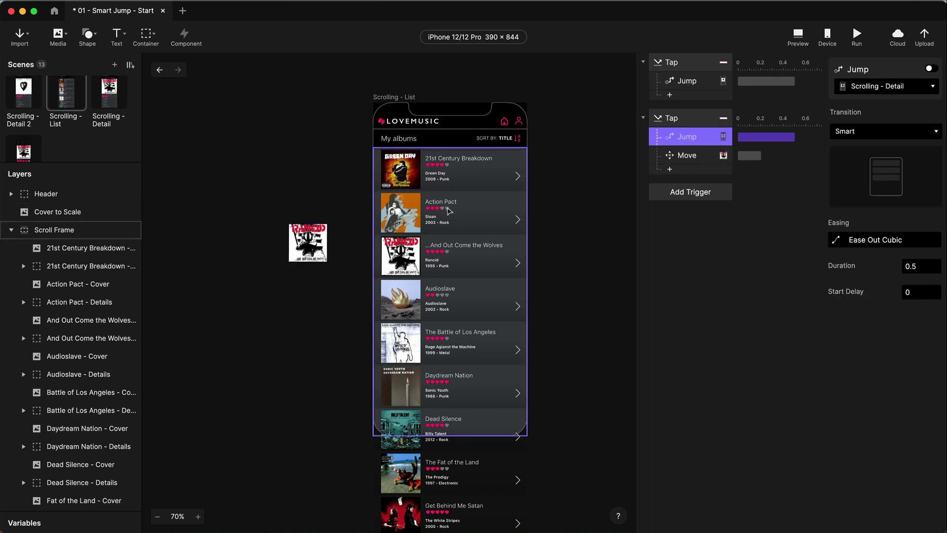
pyautogui.click(307, 249)
pyautogui.moveTo(307, 242); pyautogui.dragTo(473, 196)
# Preview the Move response by tapping ...And Out Come the Wolves at several scroll offsets of the album list
pyautogui.click(798, 35)
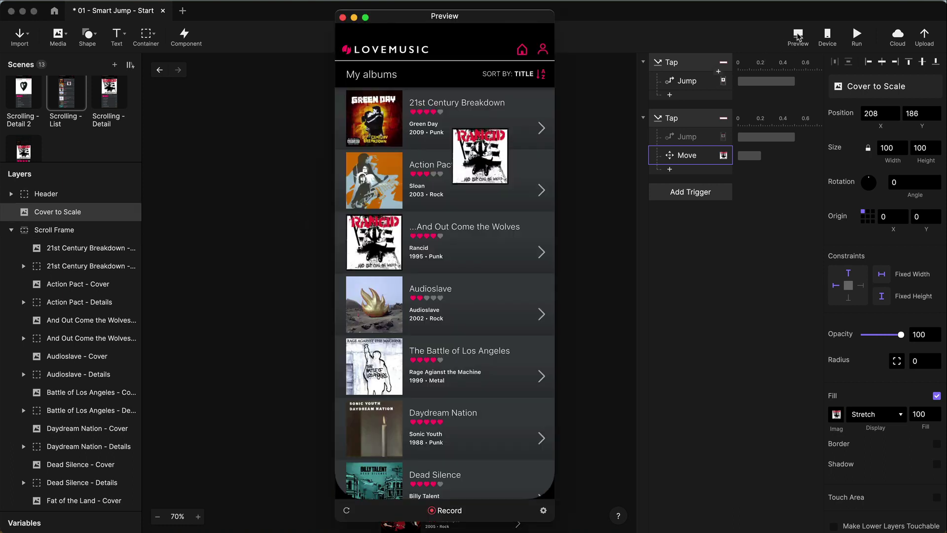
pyautogui.click(502, 241)
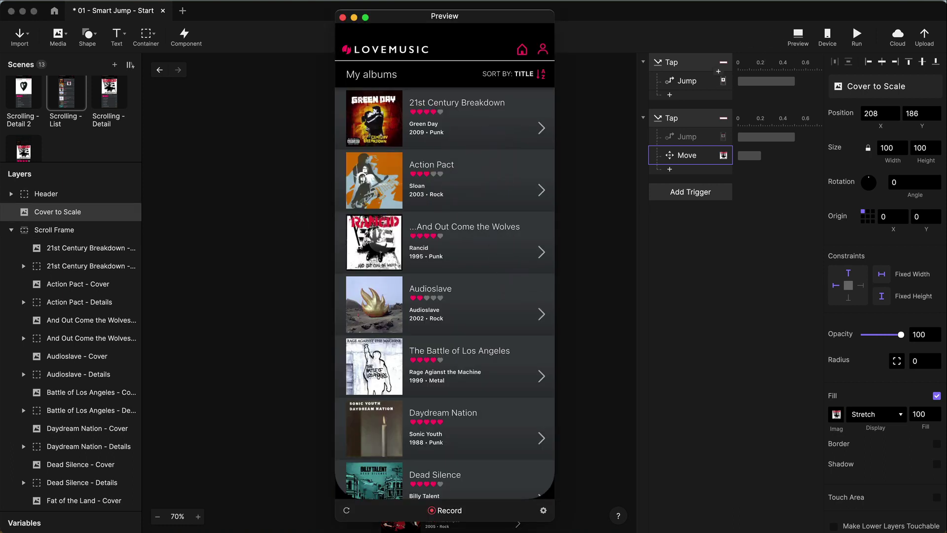
pyautogui.scroll(-5, 486, 207)
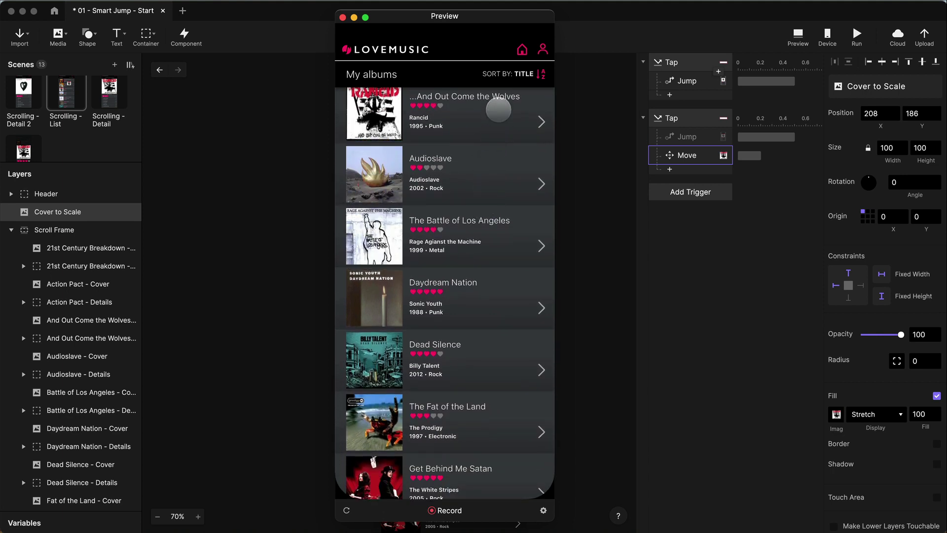
pyautogui.scroll(4, 448, 185)
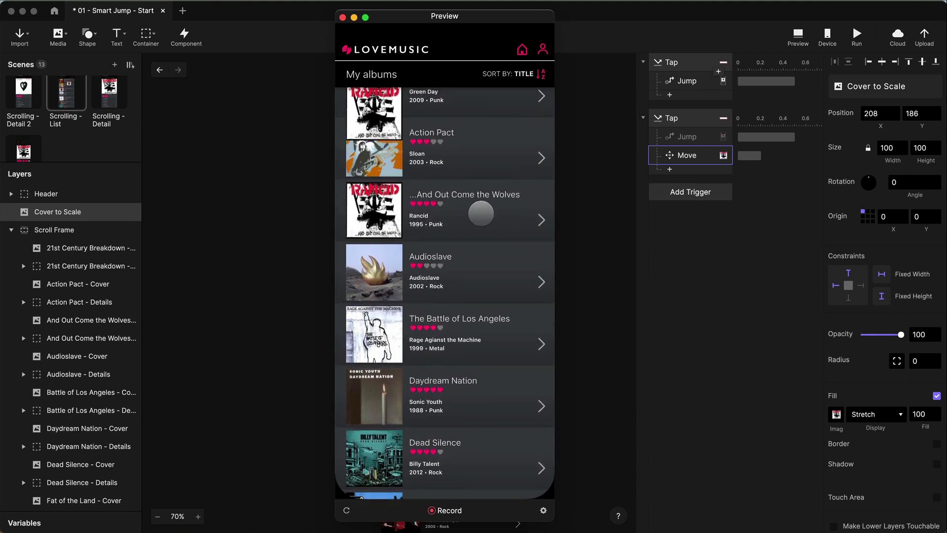
pyautogui.scroll(1, 486, 217)
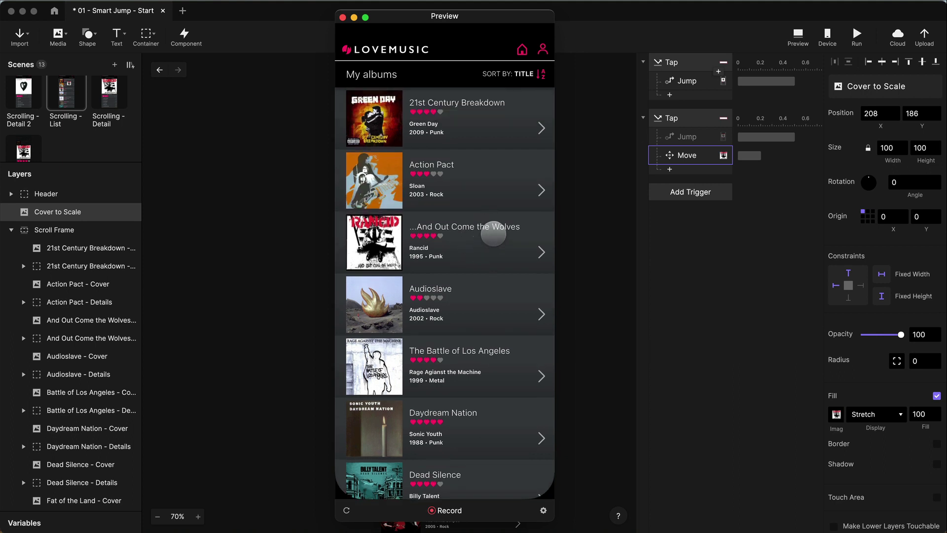
pyautogui.scroll(-3, 494, 233)
pyautogui.scroll(3, 484, 228)
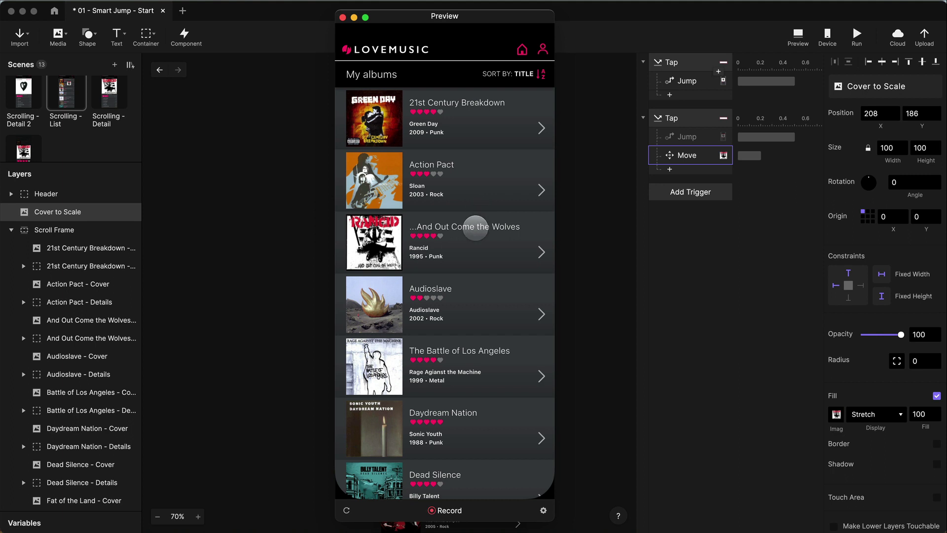
pyautogui.click(343, 18)
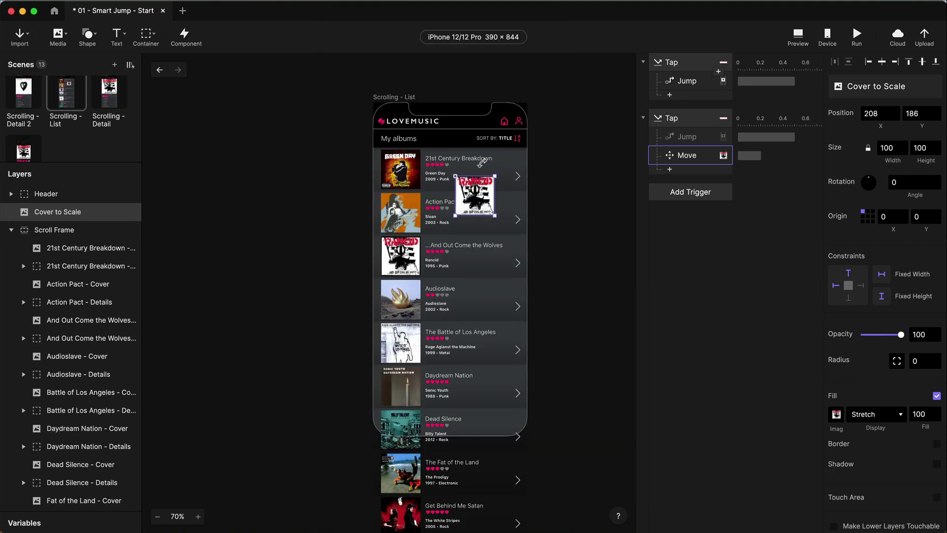
# Place Cover to Scale outside the artboard at about X -150, Y 173 and set the Move response's duration to 0
pyautogui.moveTo(475, 196); pyautogui.dragTo(334, 191)
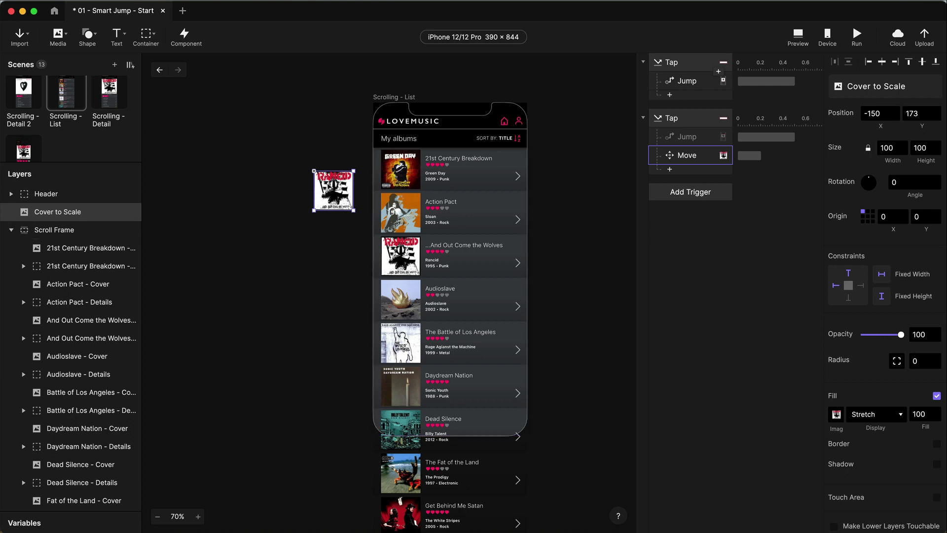
pyautogui.click(686, 156)
pyautogui.click(921, 214)
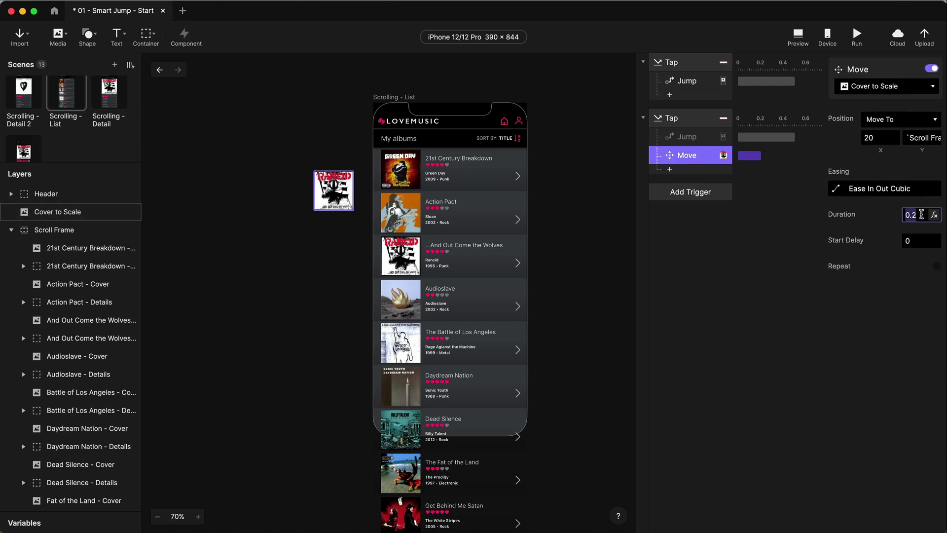
pyautogui.write('0')
pyautogui.press('Return')
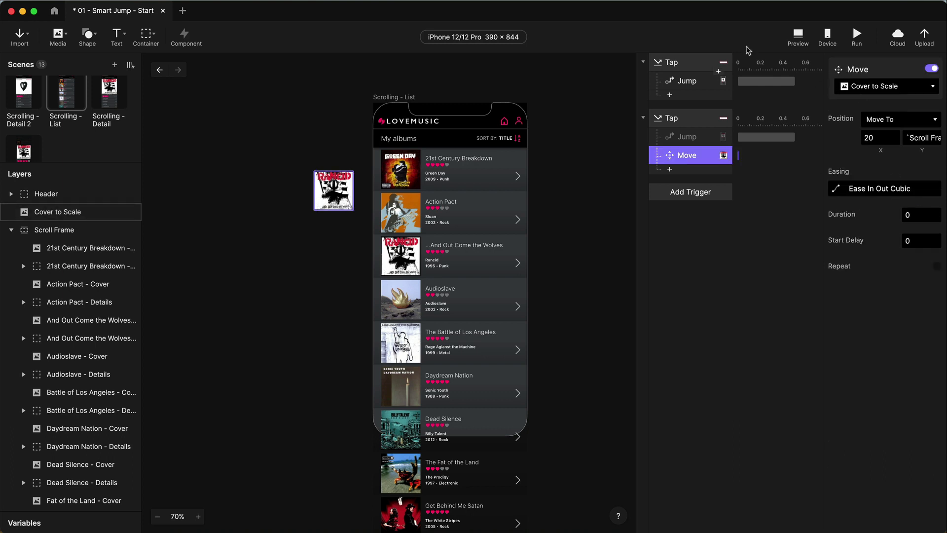
# Check the instant Move in the preview and re-enable the Jump to Scrolling - Detail
pyautogui.click(798, 35)
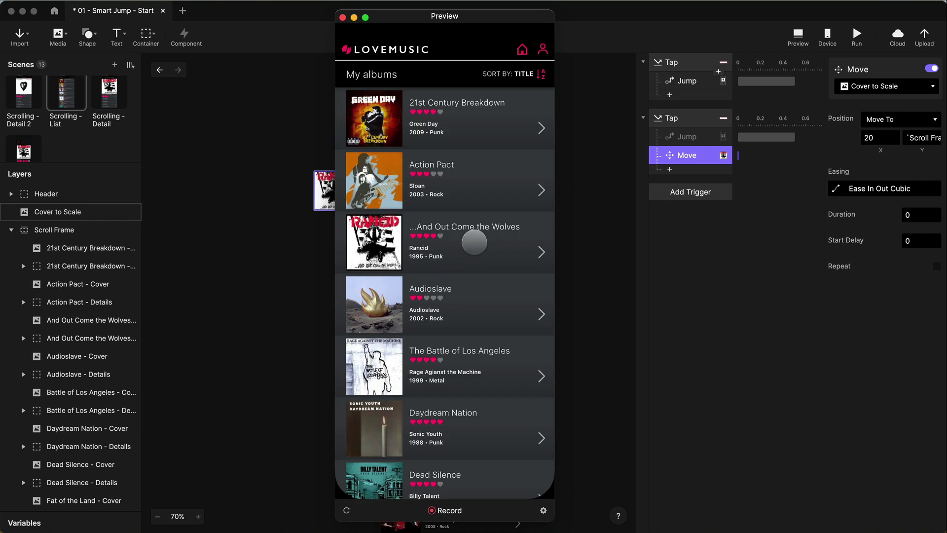
pyautogui.click(344, 18)
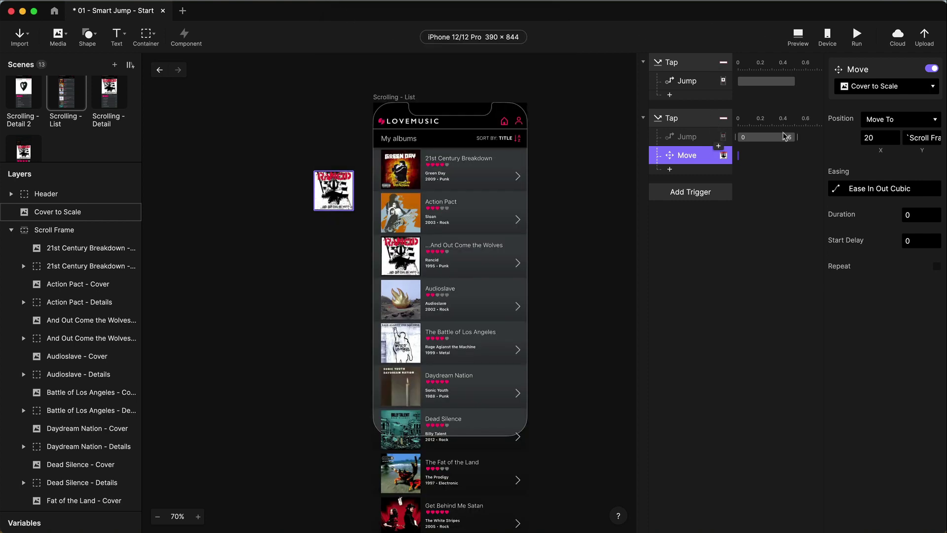
pyautogui.click(711, 137)
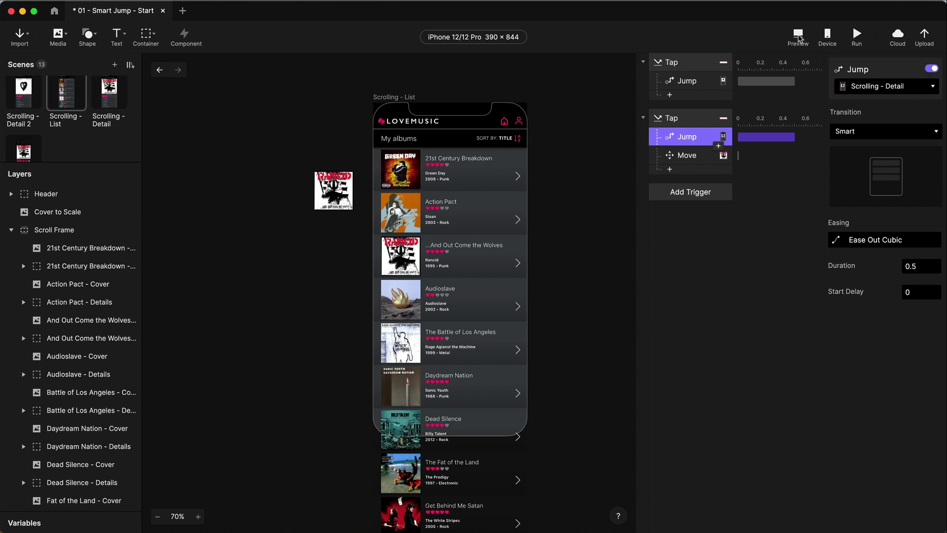
# Preview the smart jump from the unscrolled list to the ...And Out Come the Wolves detail and back, twice
pyautogui.click(799, 35)
pyautogui.click(475, 243)
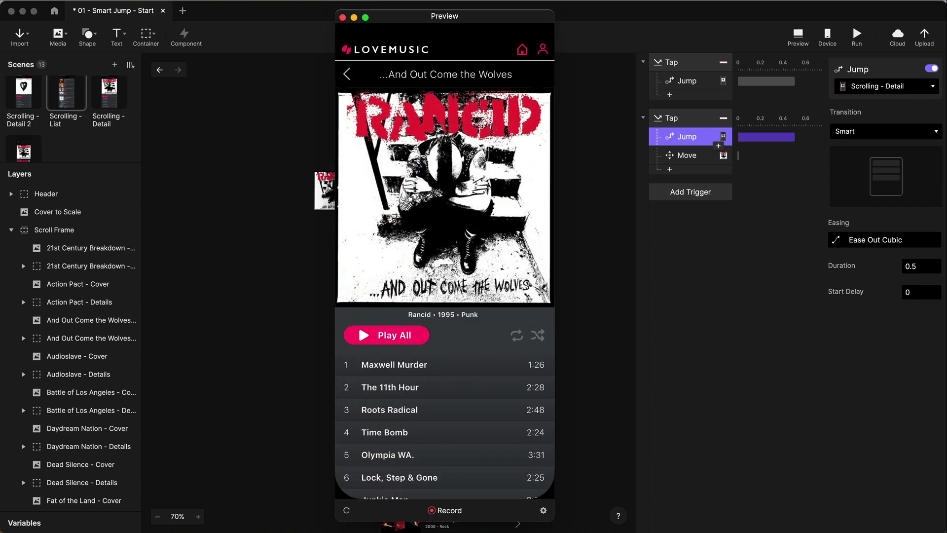
pyautogui.click(347, 73)
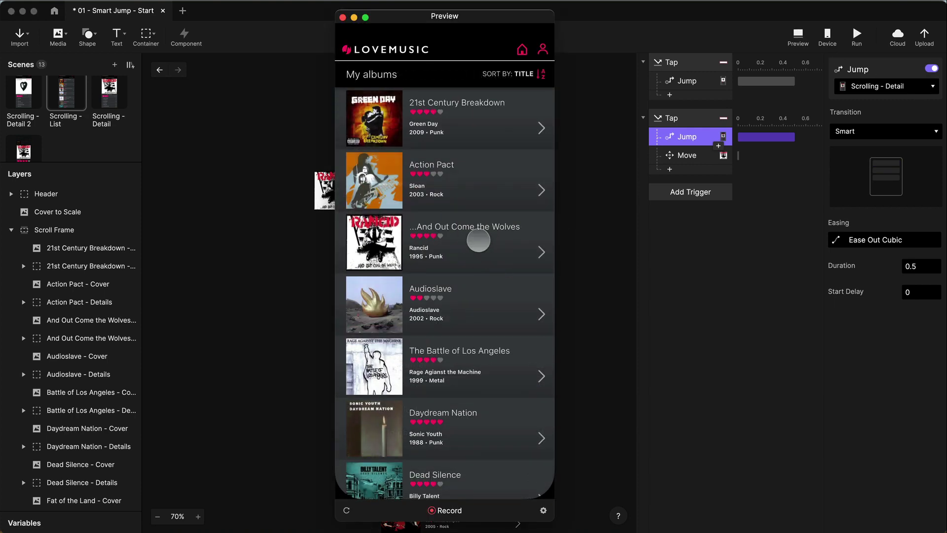
pyautogui.click(478, 241)
pyautogui.click(347, 74)
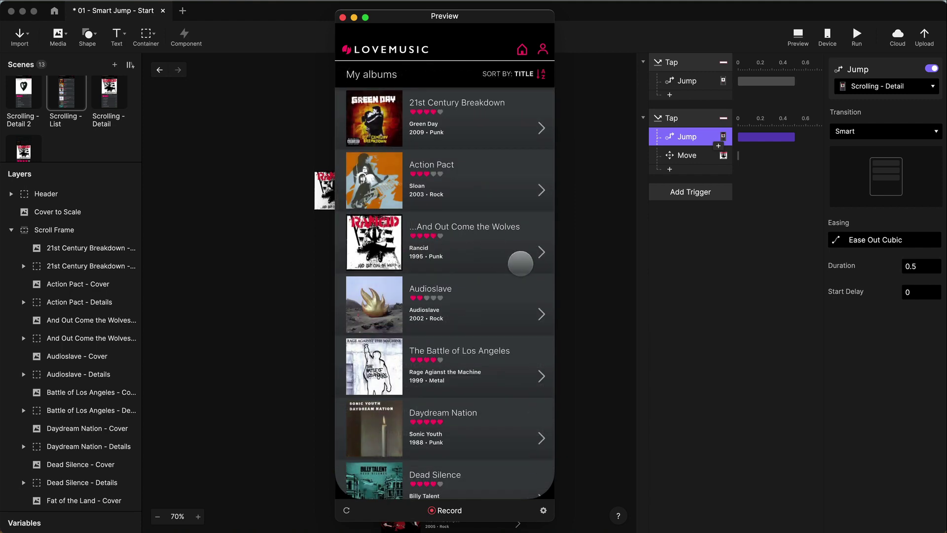
# Scroll the previewed list down and test the jump to ...And Out Come the Wolves and back repeatedly
pyautogui.moveTo(521, 264); pyautogui.dragTo(512, 242)
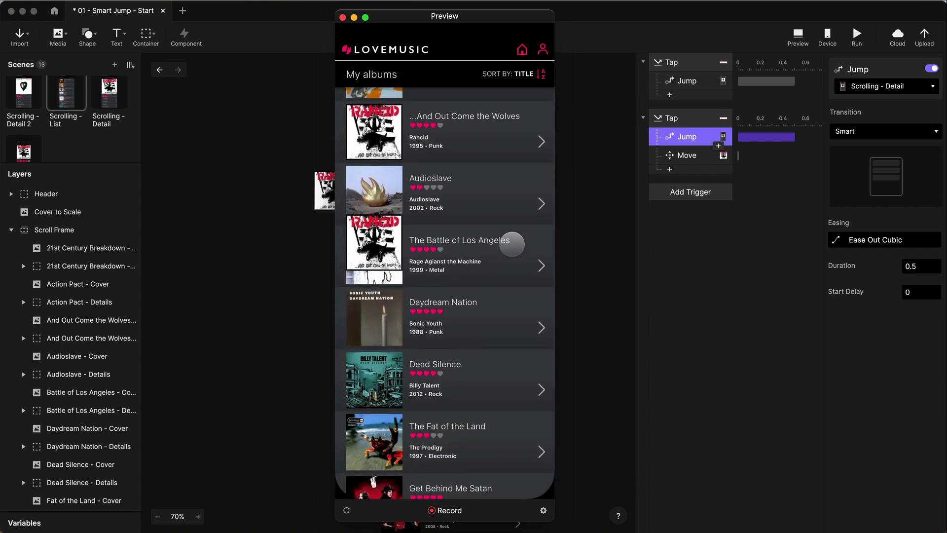
pyautogui.click(472, 130)
pyautogui.click(346, 75)
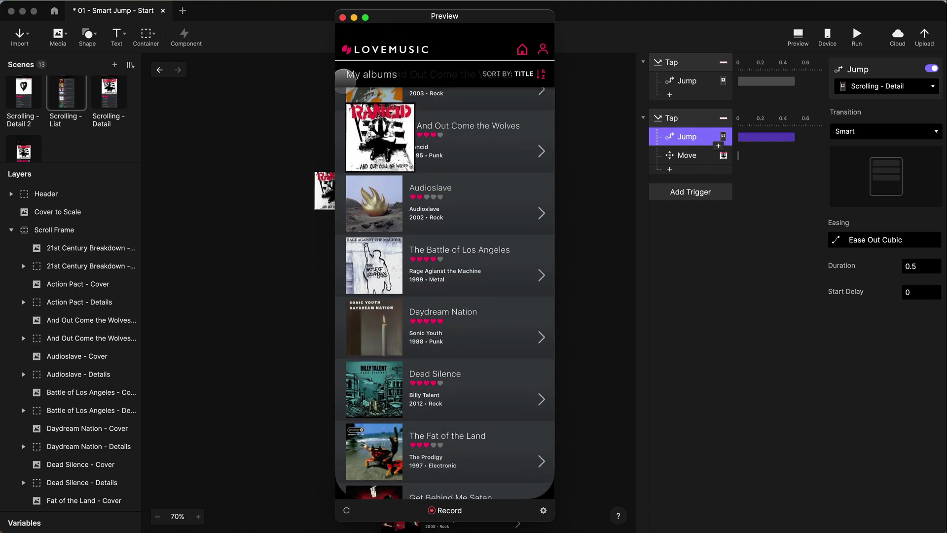
pyautogui.click(477, 135)
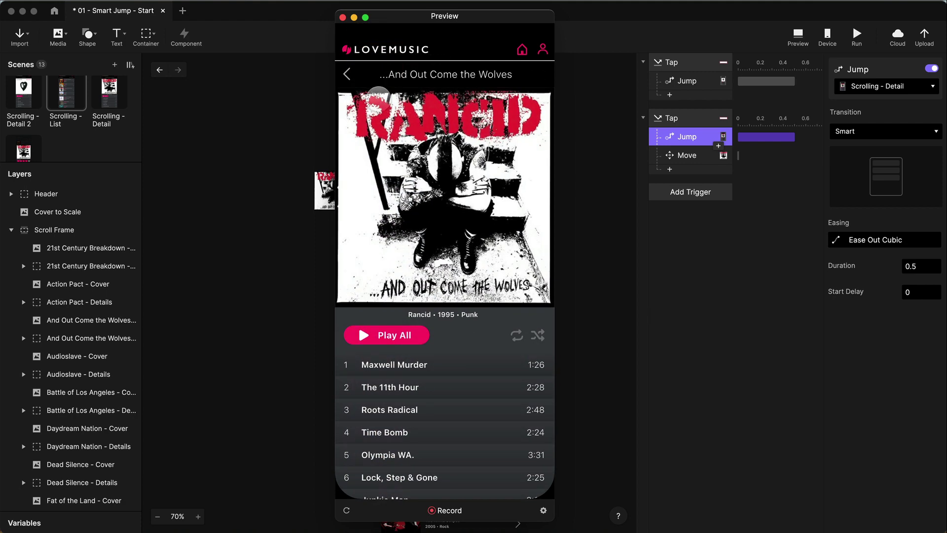
pyautogui.click(346, 75)
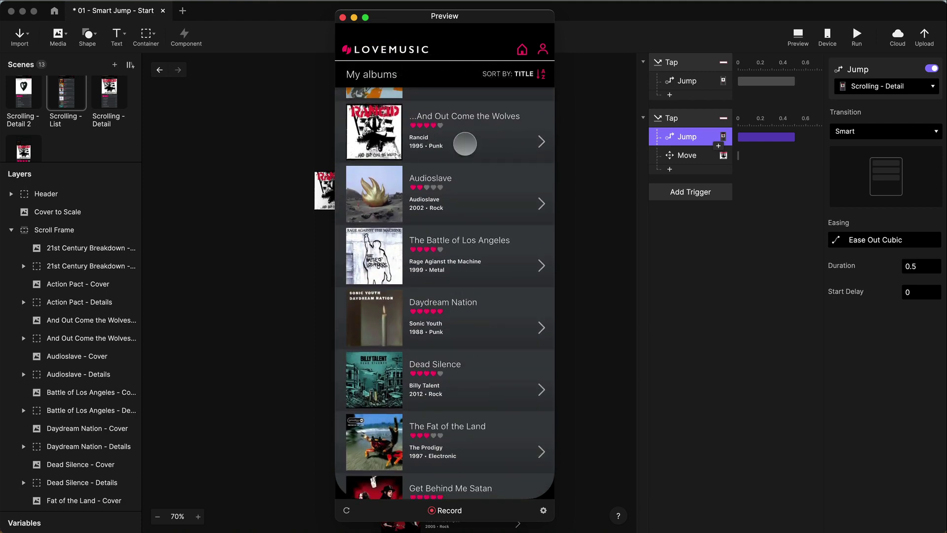
pyautogui.click(464, 143)
pyautogui.click(350, 76)
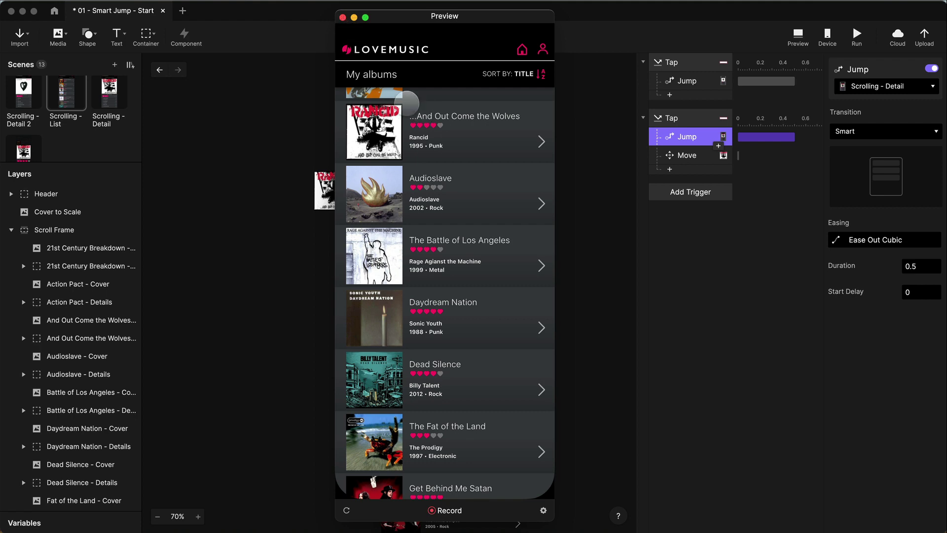
# Test the jump and return from a smaller scroll offset, and scroll the list to check Cover to Scale's position after returning
pyautogui.moveTo(434, 128); pyautogui.dragTo(465, 210)
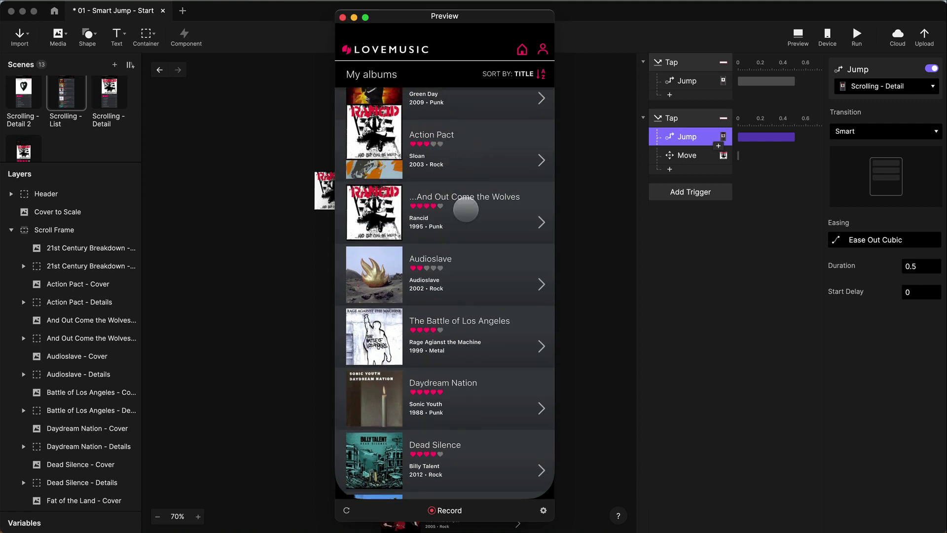
pyautogui.click(461, 200)
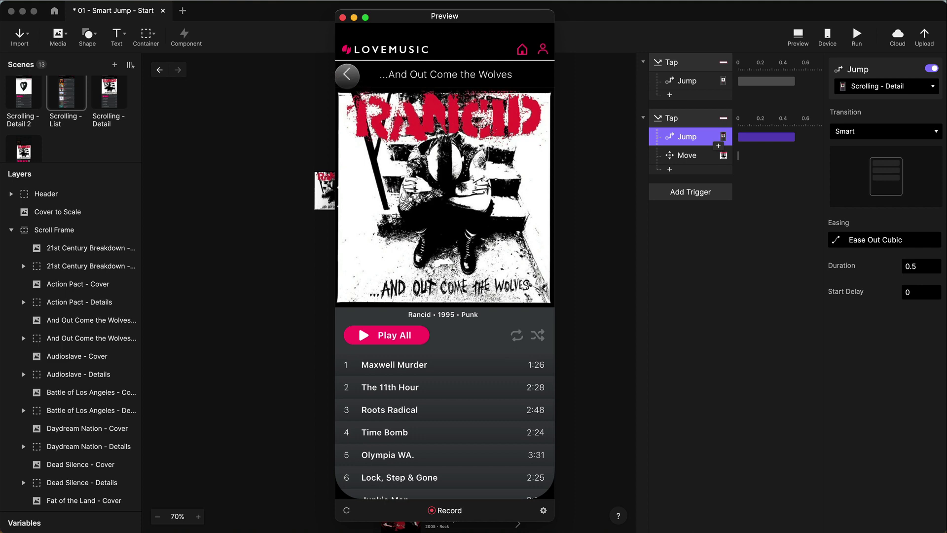
pyautogui.click(347, 74)
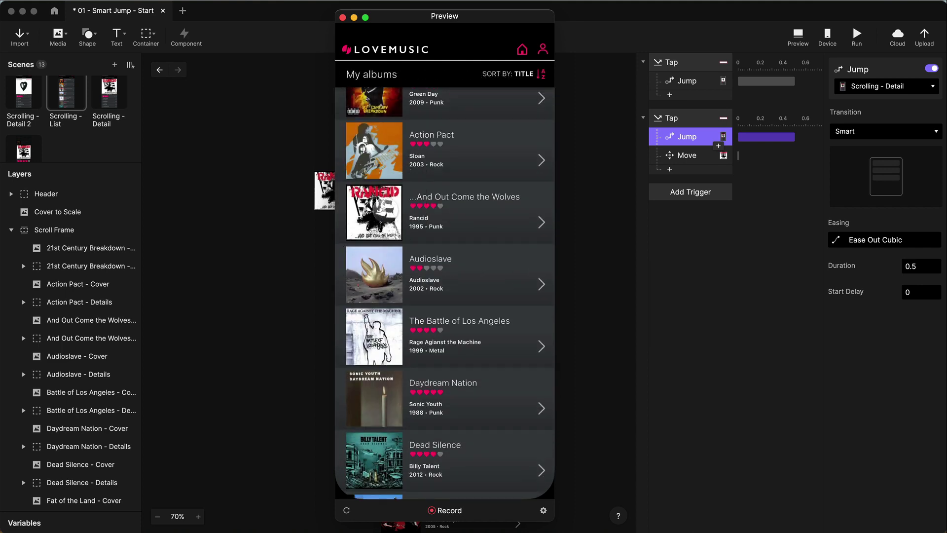
pyautogui.scroll(-2, 486, 204)
pyautogui.scroll(3, 486, 204)
pyautogui.scroll(-3, 486, 203)
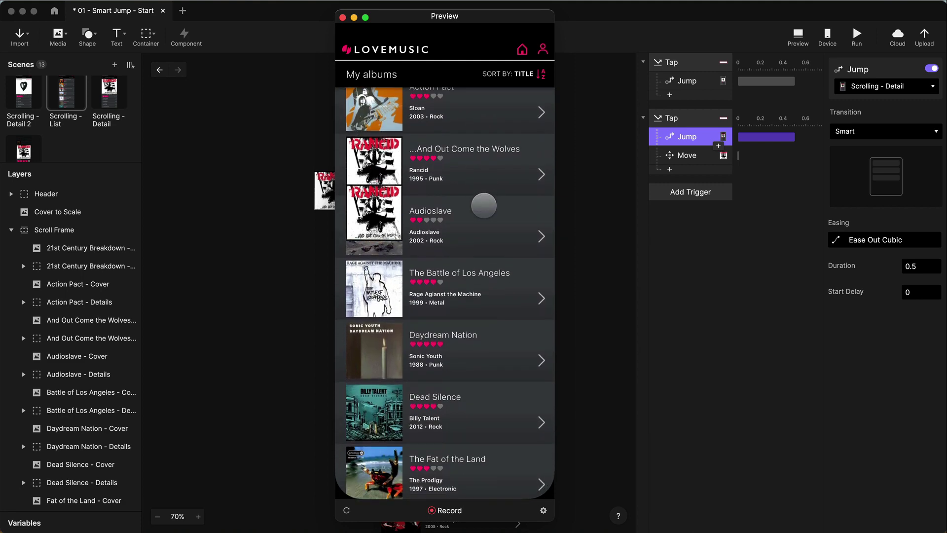
pyautogui.click(712, 240)
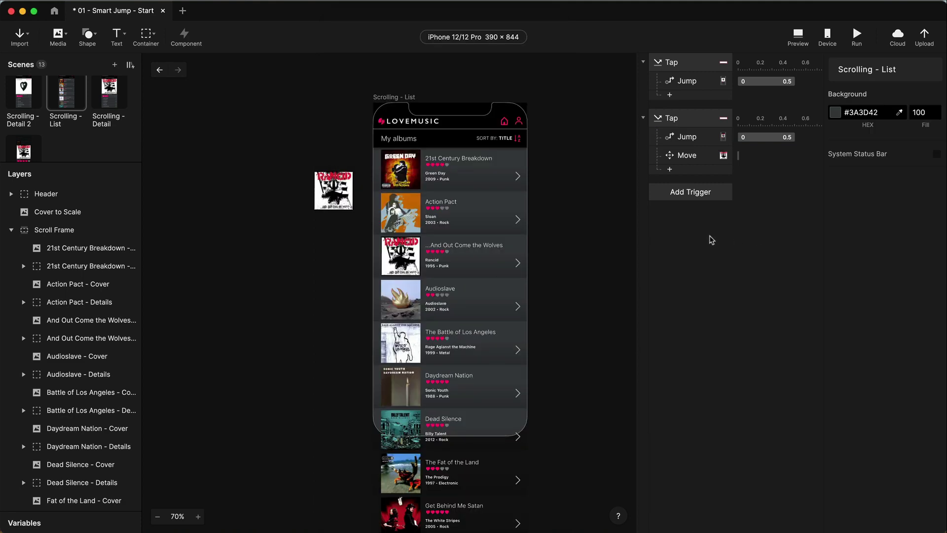
# Add a Start trigger to the Scrolling - List scene and enable Restart Every Time
pyautogui.click(702, 195)
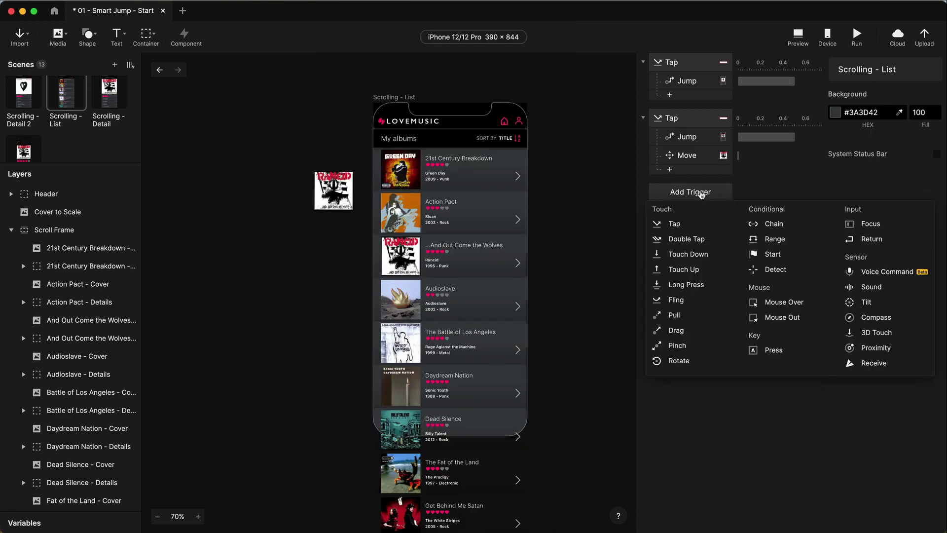
pyautogui.click(771, 254)
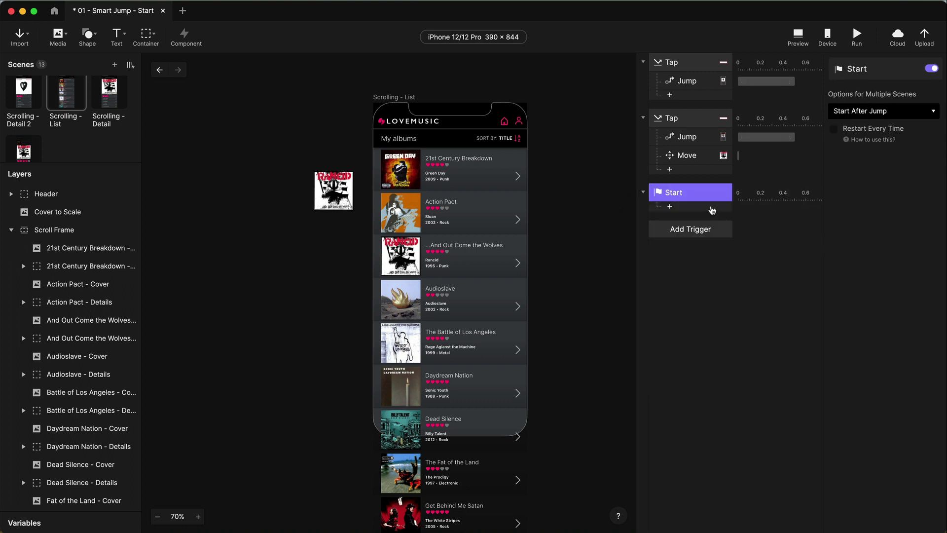
pyautogui.click(861, 131)
# Add a Reset response for Cover to Scale under the Start trigger with a duration of 0
pyautogui.click(698, 210)
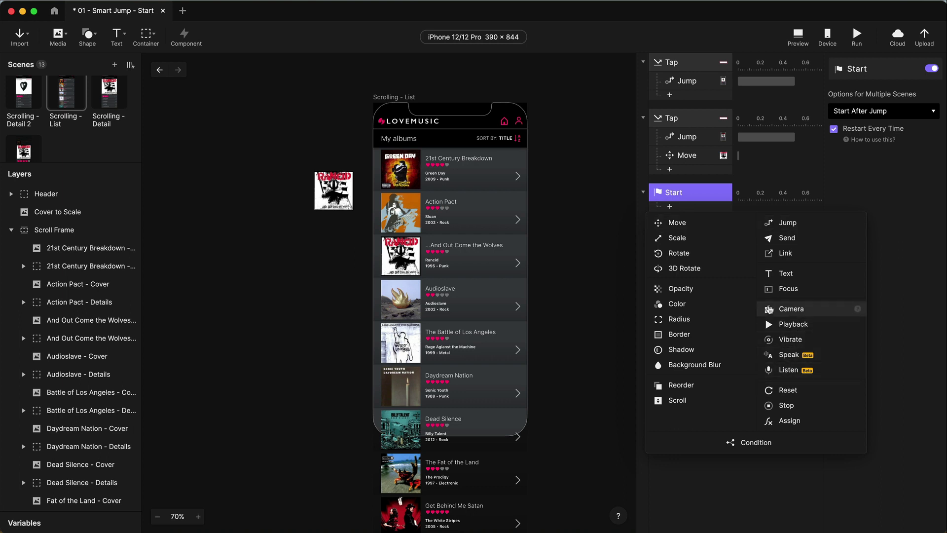
pyautogui.click(802, 389)
pyautogui.click(881, 86)
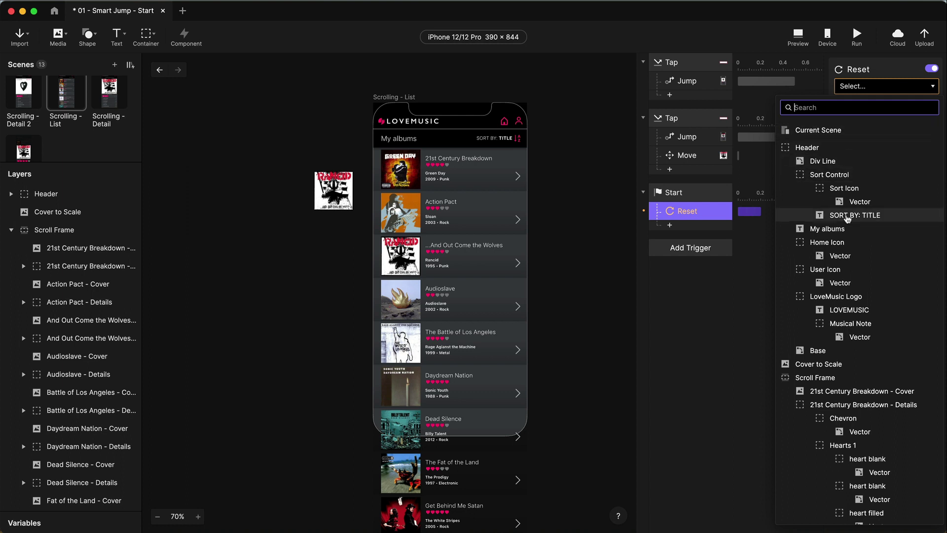
pyautogui.click(849, 364)
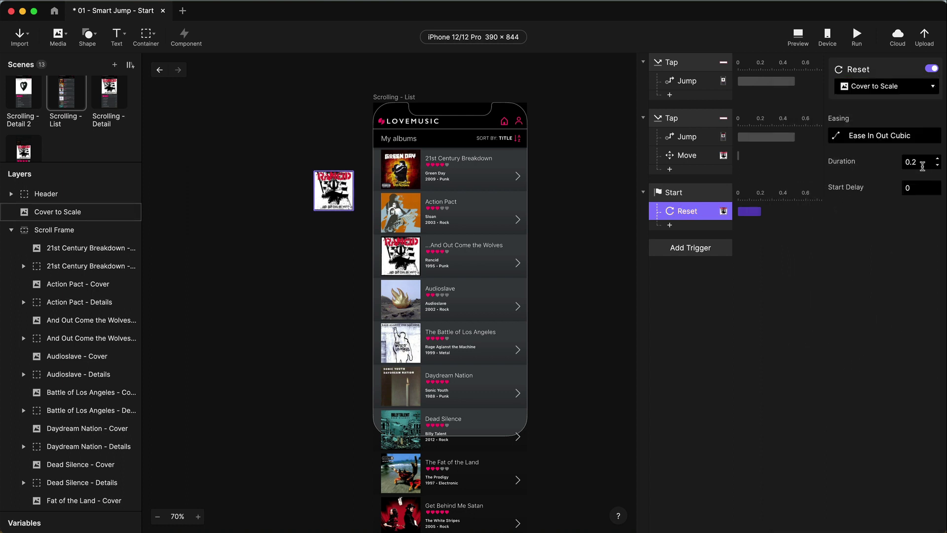
pyautogui.click(924, 162)
pyautogui.write('0')
pyautogui.press('Return')
# Review the Start trigger's options for multiple scenes and keep Start After Jump
pyautogui.click(690, 194)
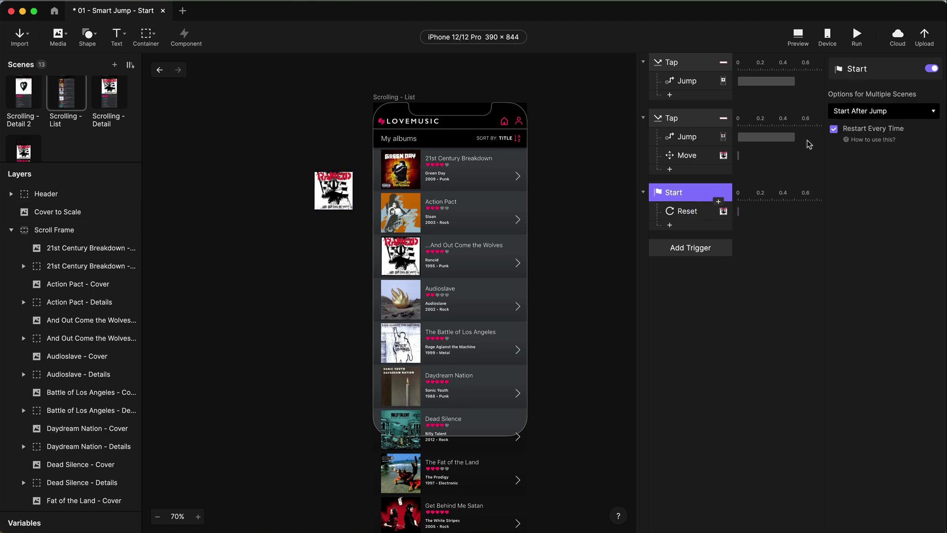
pyautogui.click(877, 112)
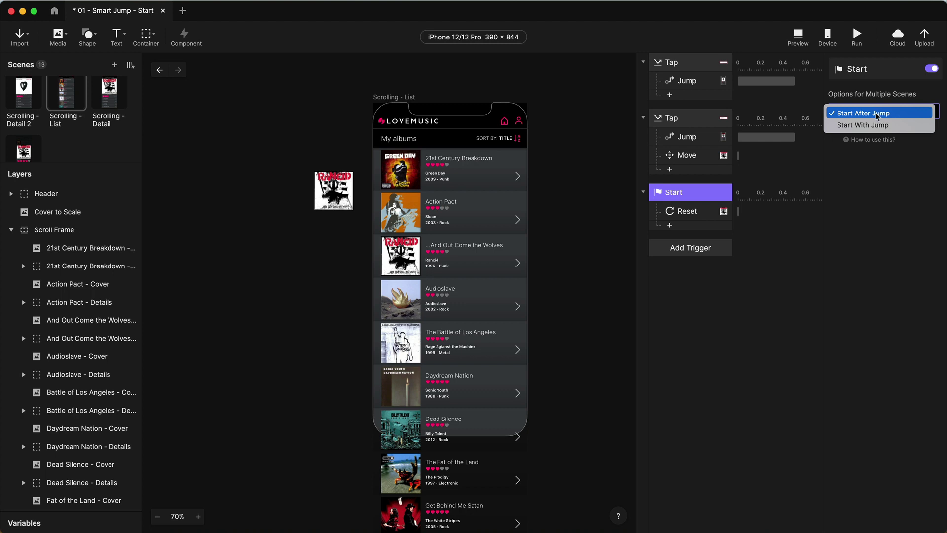
pyautogui.click(872, 126)
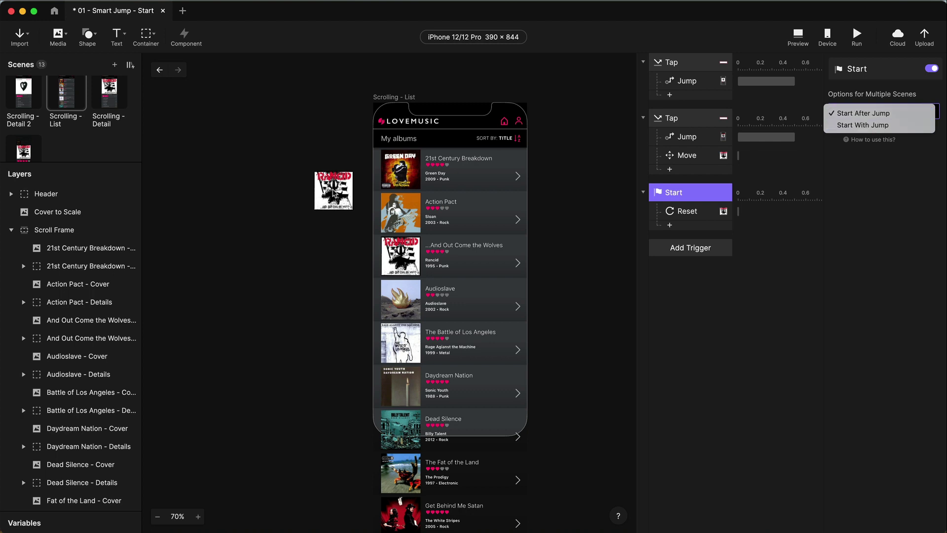
pyautogui.click(878, 114)
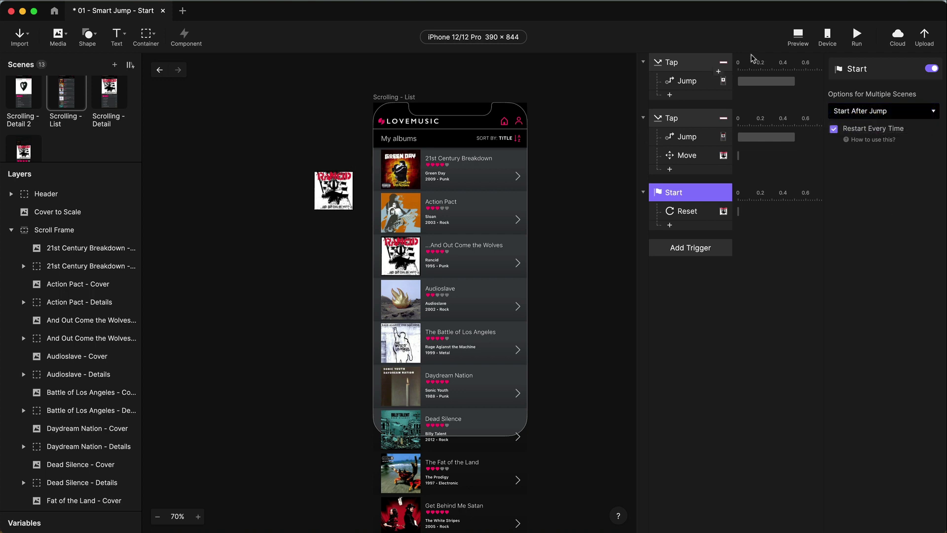
# Preview the Scrolling - List scene and test the jump to ...And Out Come the Wolves and back from the unscrolled list
pyautogui.click(798, 38)
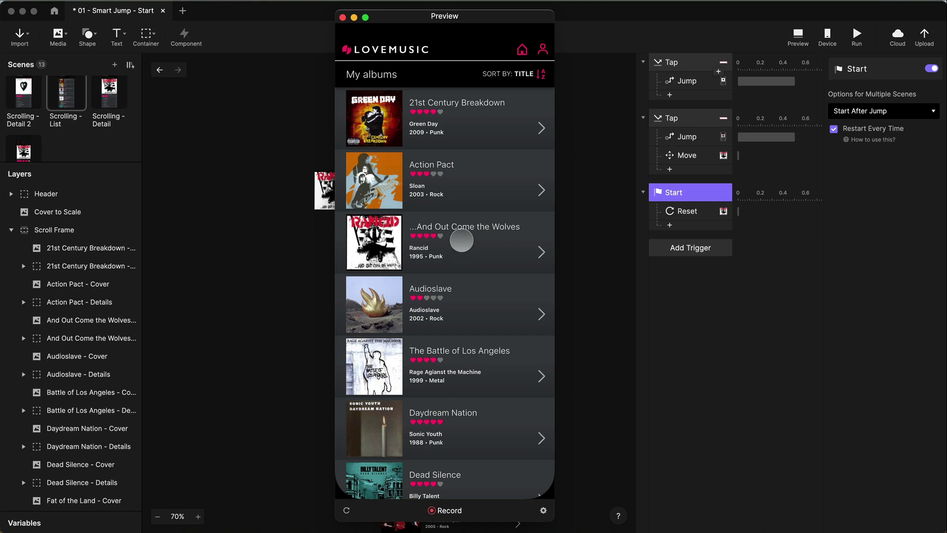
pyautogui.click(462, 238)
pyautogui.click(348, 74)
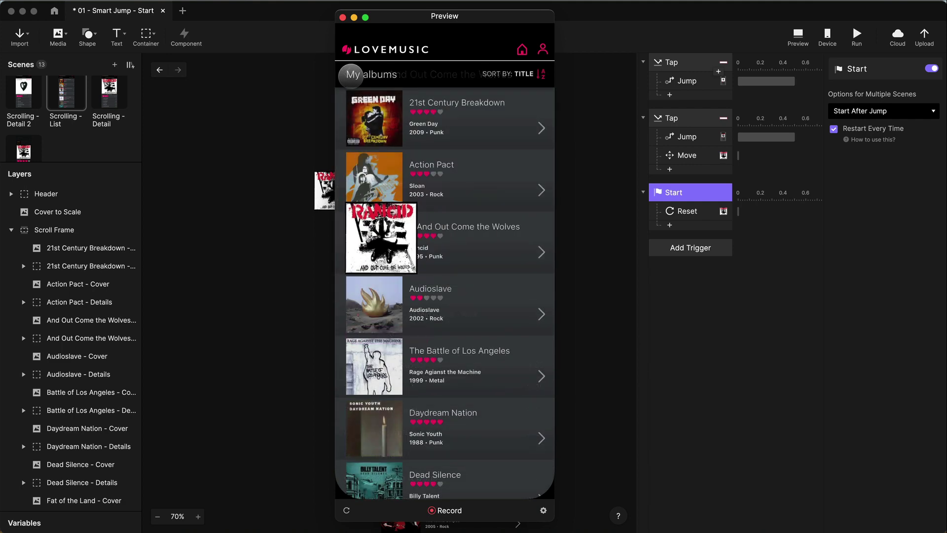
pyautogui.click(486, 253)
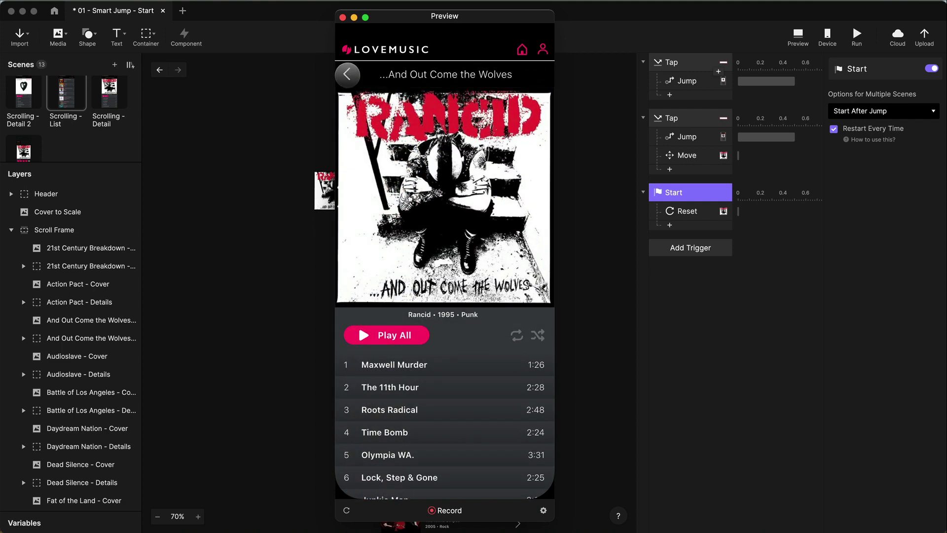
pyautogui.click(347, 75)
# Test the jump and return from a scrolled position, and scroll the album list to check how Cover to Scale resets
pyautogui.scroll(-3, 488, 195)
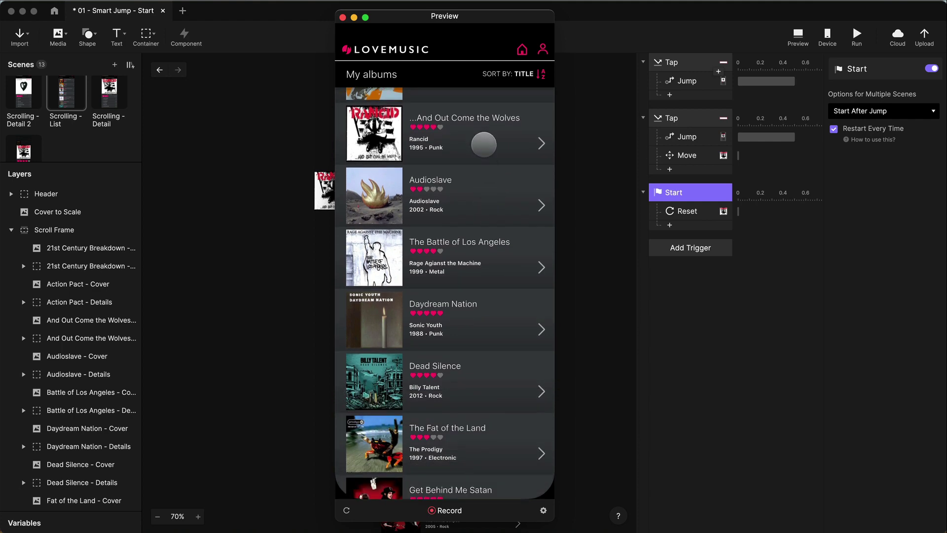
pyautogui.click(484, 143)
pyautogui.click(348, 74)
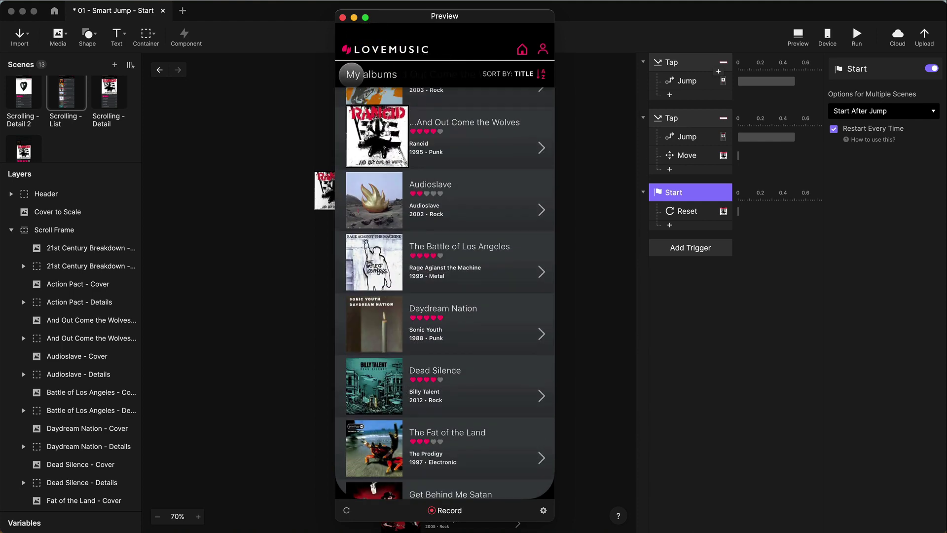
pyautogui.click(471, 138)
pyautogui.click(359, 69)
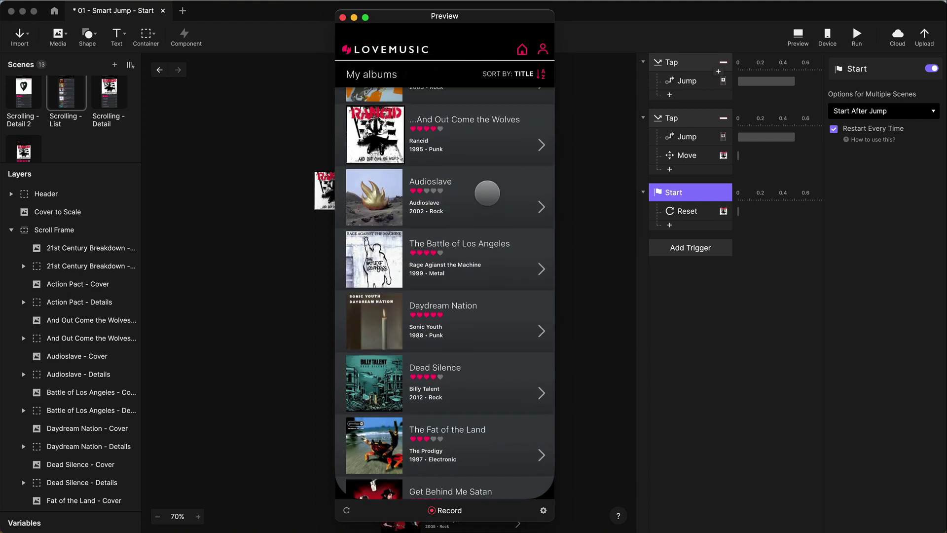
pyautogui.scroll(3, 476, 241)
pyautogui.scroll(-3, 483, 250)
pyautogui.scroll(3, 483, 250)
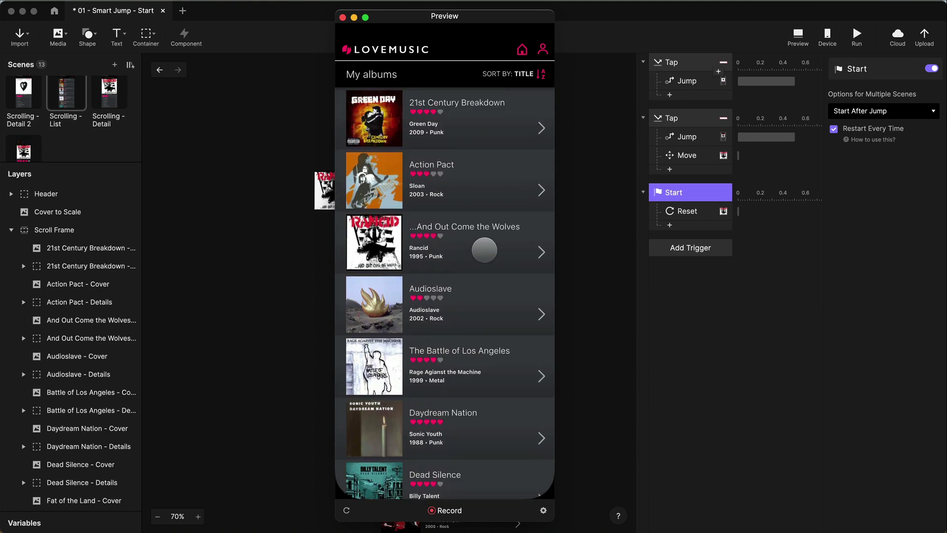
pyautogui.click(343, 18)
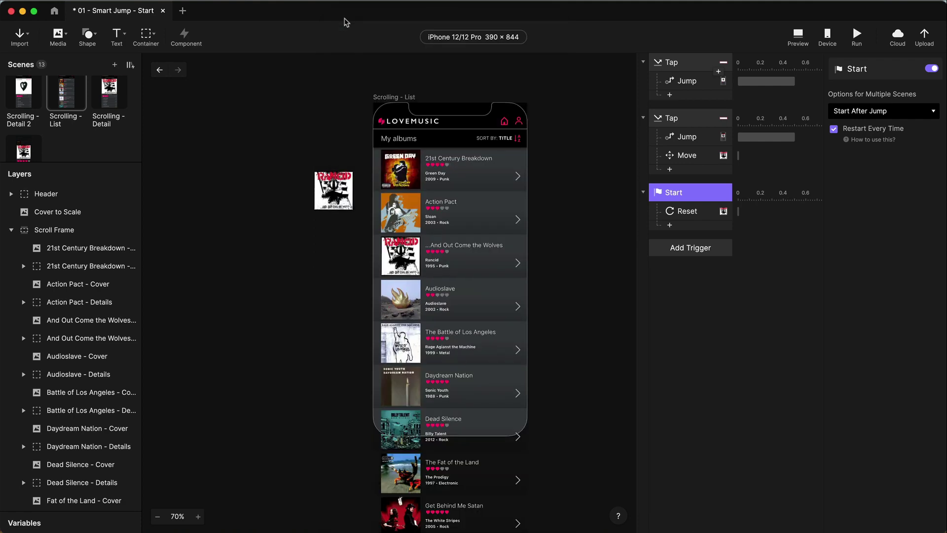
# Rename the Scroll Frame layer in the Scrolling - Detail scene to Track List
pyautogui.click(10, 230)
pyautogui.click(35, 232)
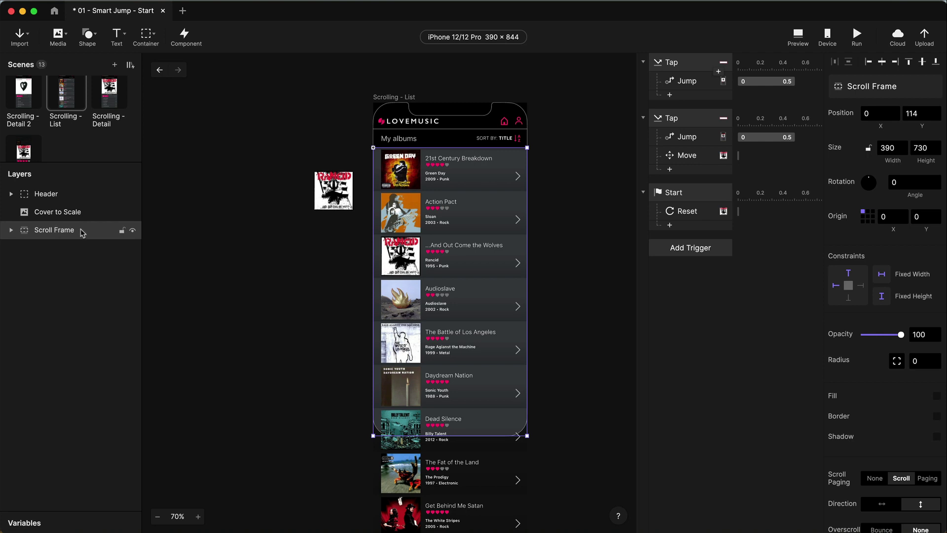
pyautogui.click(108, 99)
pyautogui.click(43, 234)
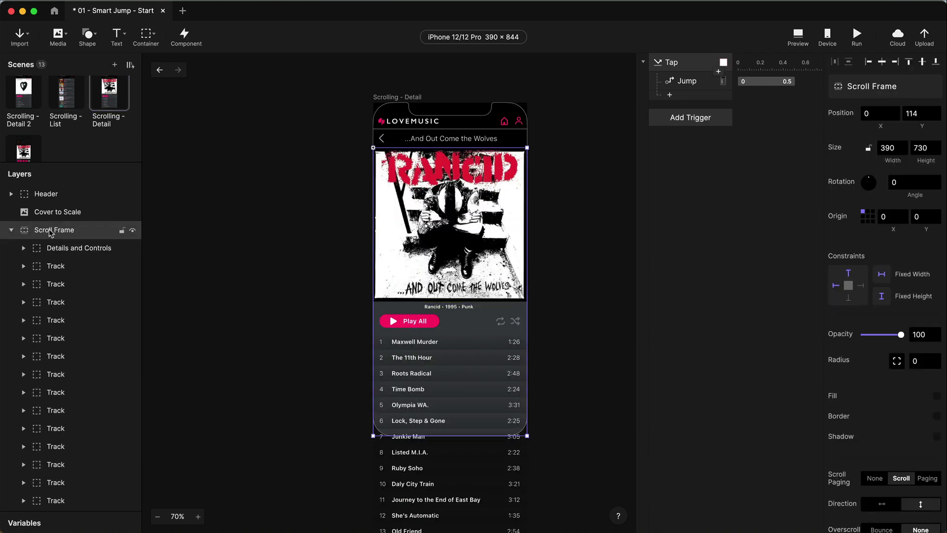
pyautogui.doubleClick(51, 230)
pyautogui.write('Track List')
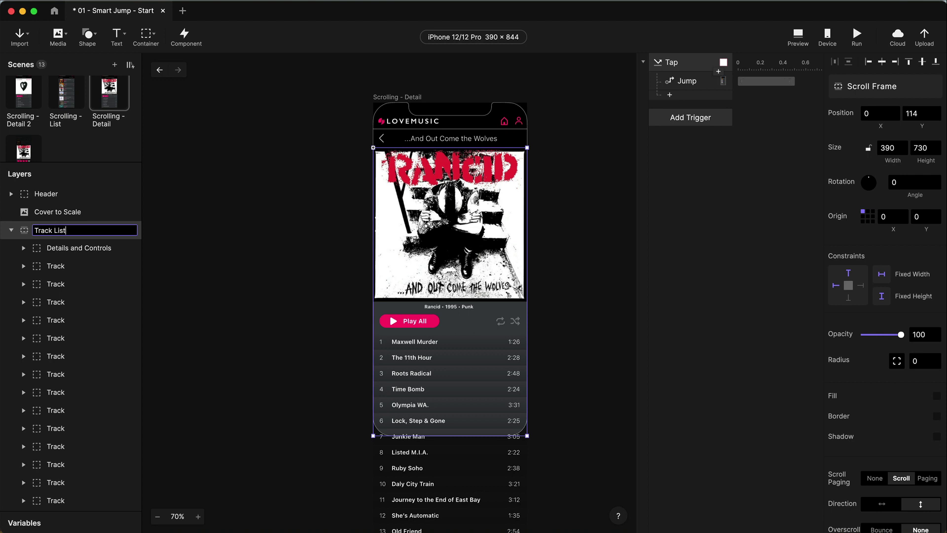
pyautogui.press('Return')
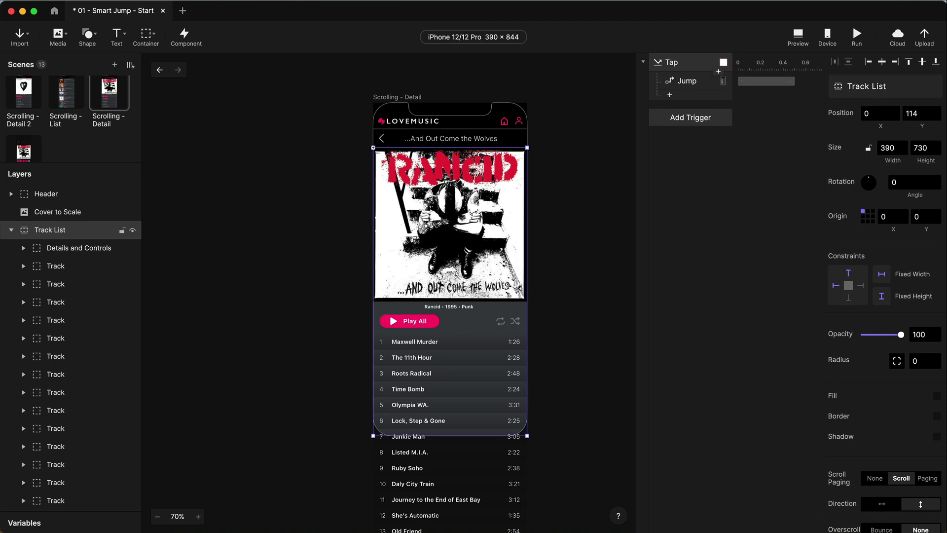
pyautogui.click(12, 230)
pyautogui.click(12, 230)
# Preview the Scrolling - Detail scene and scroll through its tracks to check the renamed container
pyautogui.click(800, 40)
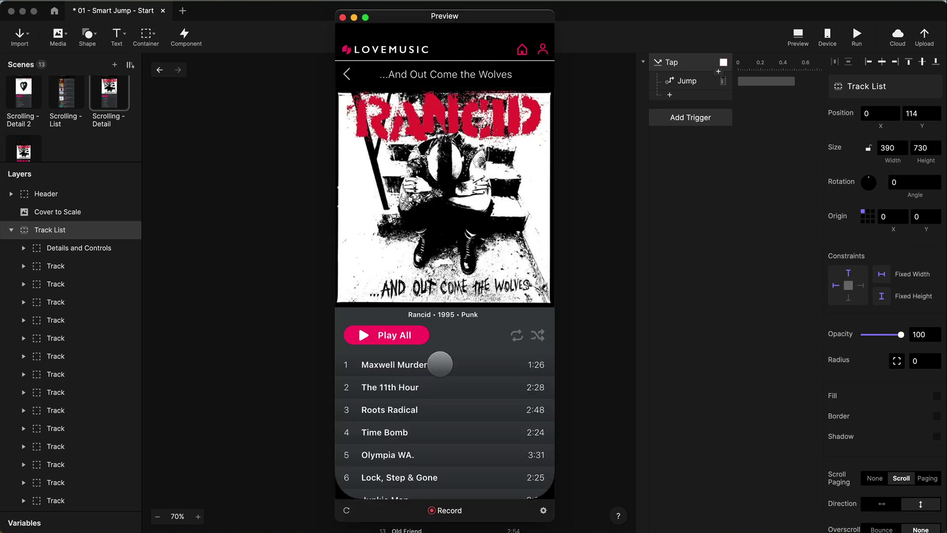
pyautogui.scroll(-10, 438, 360)
pyautogui.scroll(10, 461, 345)
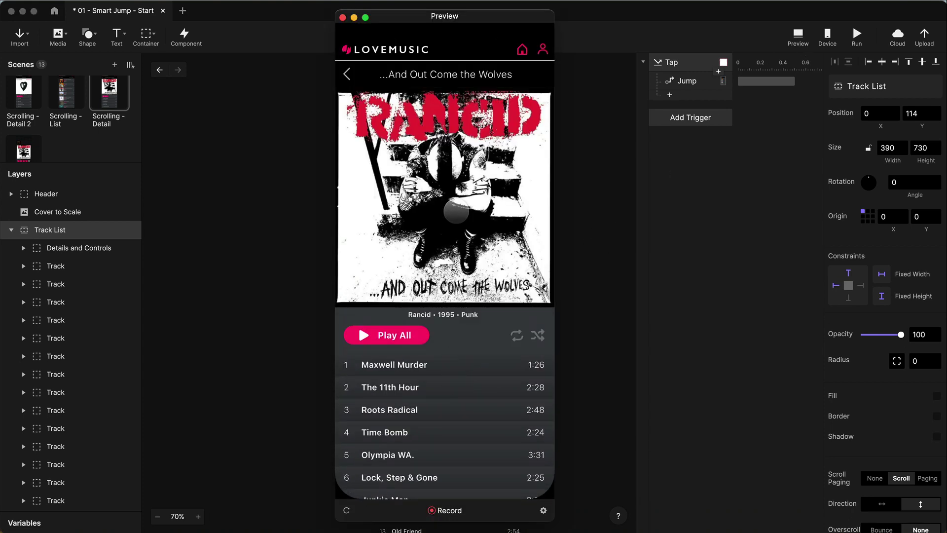
pyautogui.scroll(-8, 454, 381)
pyautogui.scroll(8, 456, 360)
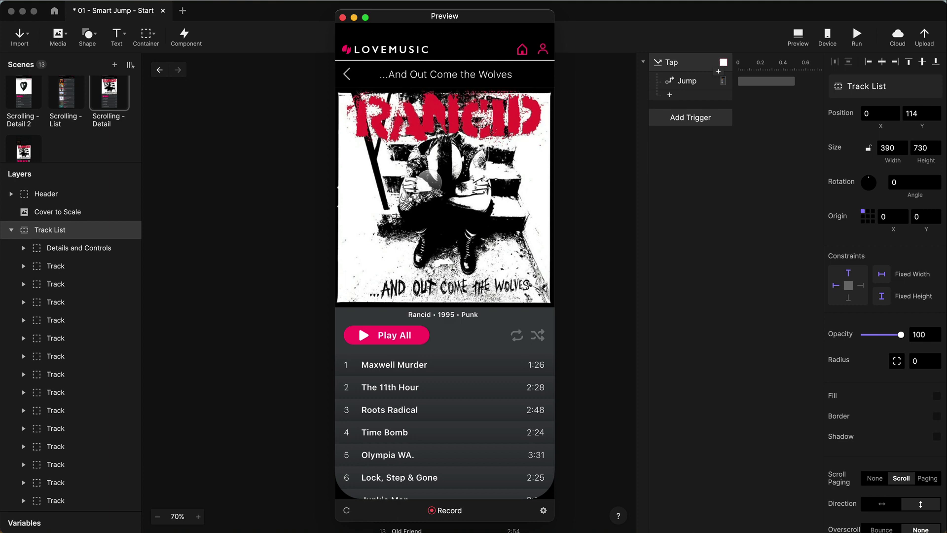
pyautogui.click(243, 100)
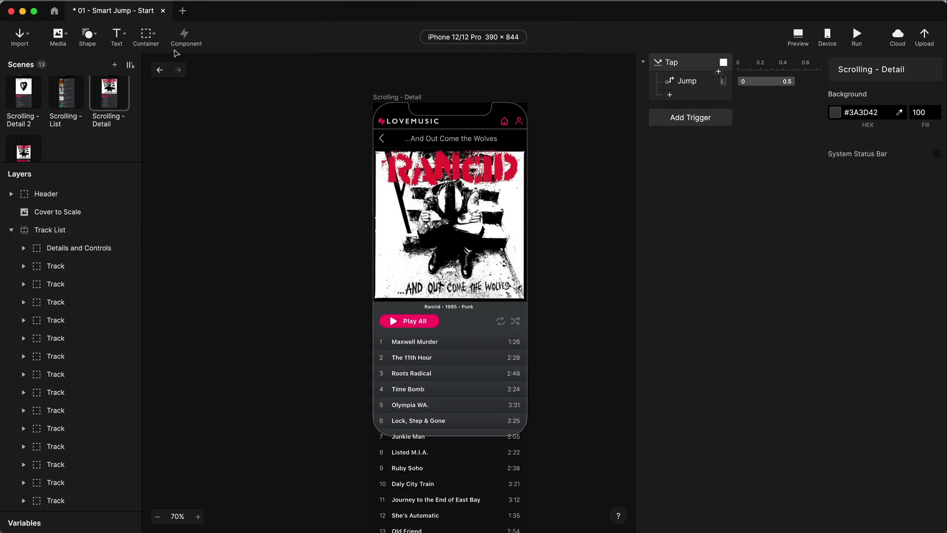
# Compare the list and detail scenes' scroll containers, and preview the jump and return from a scrolled album list
pyautogui.click(70, 101)
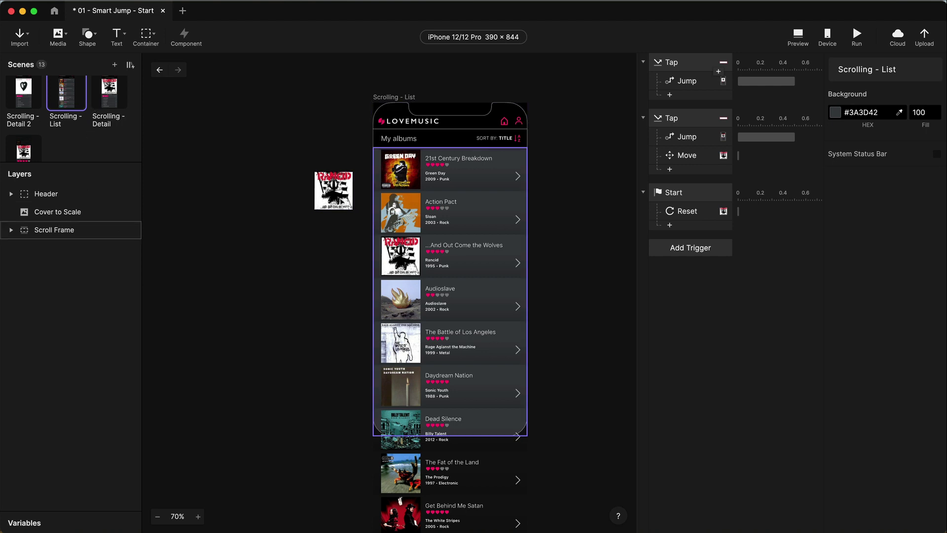
pyautogui.click(119, 100)
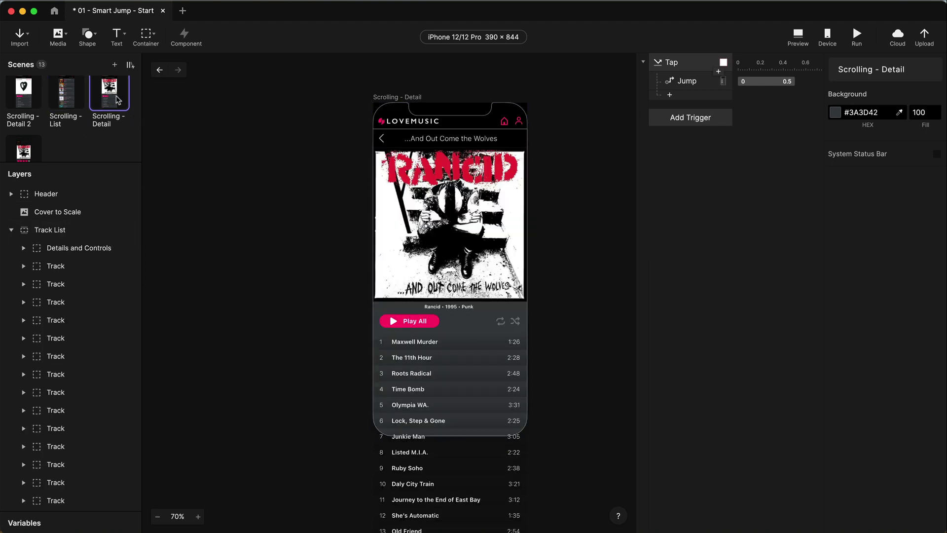
pyautogui.click(63, 91)
pyautogui.click(798, 37)
pyautogui.scroll(-5, 464, 231)
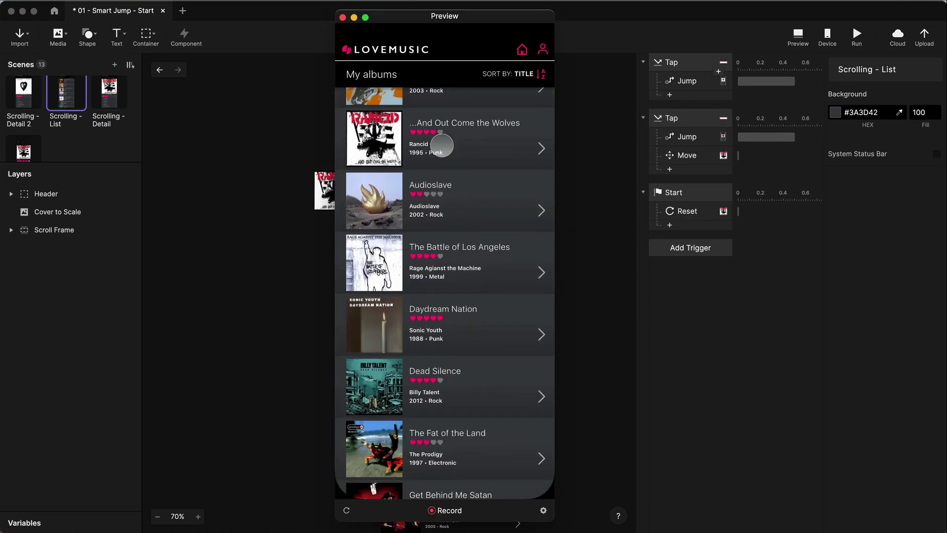
pyautogui.click(442, 146)
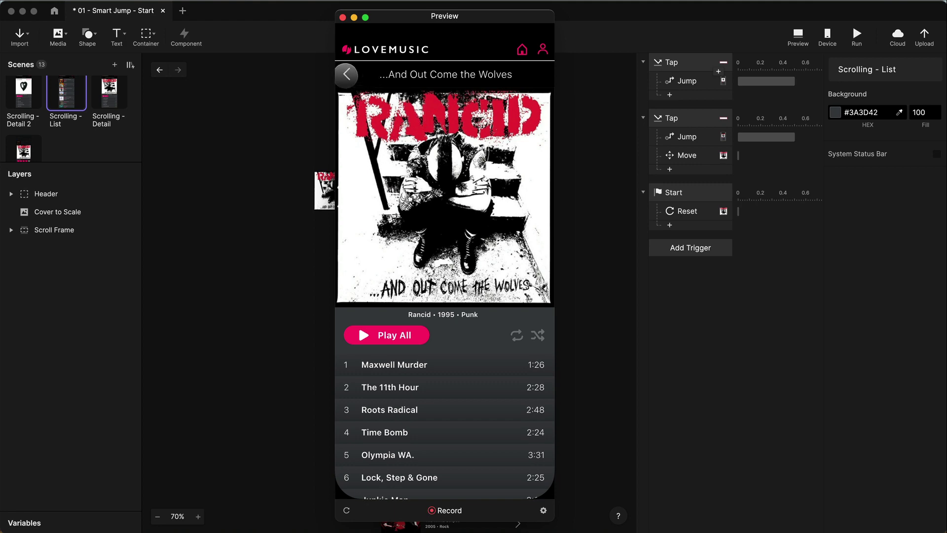
pyautogui.click(347, 74)
pyautogui.click(483, 135)
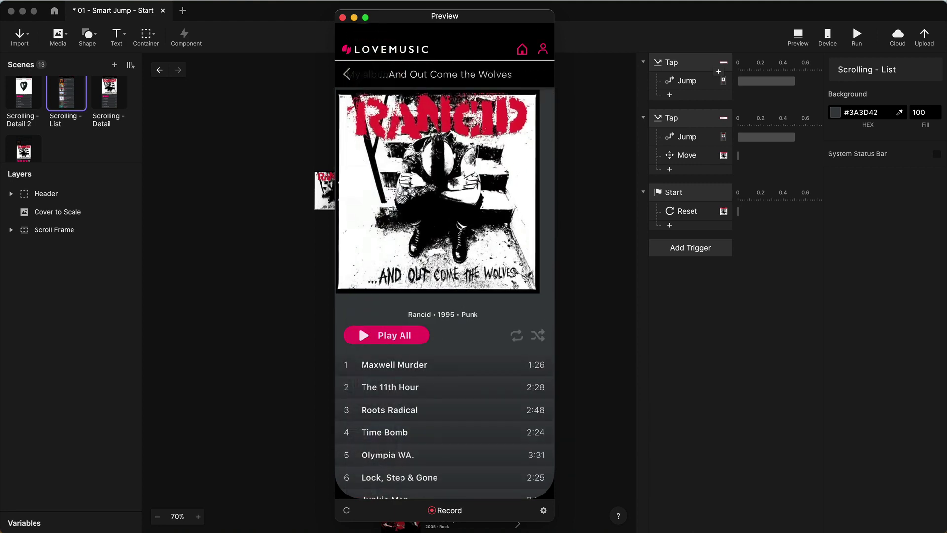
# Scroll the tracks on the album detail and test whether the album list keeps its scroll position on return
pyautogui.scroll(-5, 484, 361)
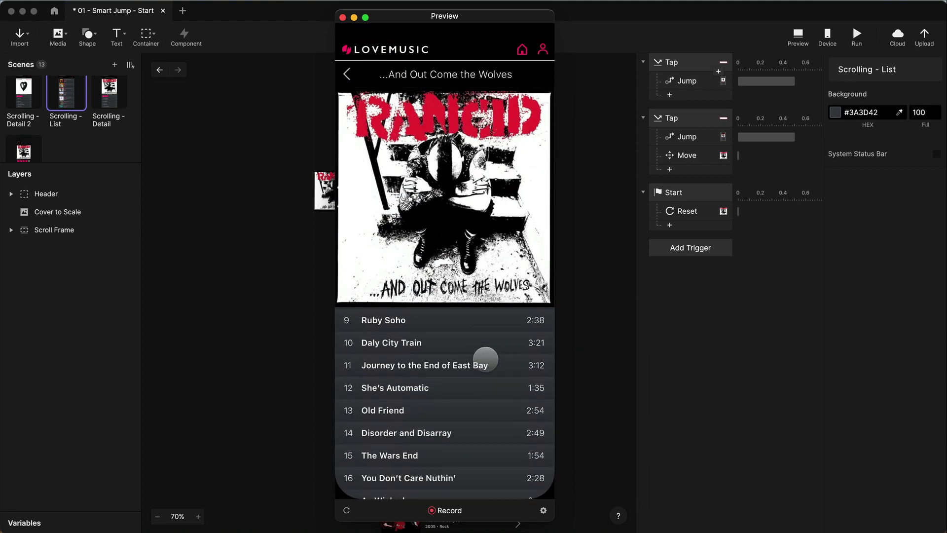
pyautogui.click(347, 74)
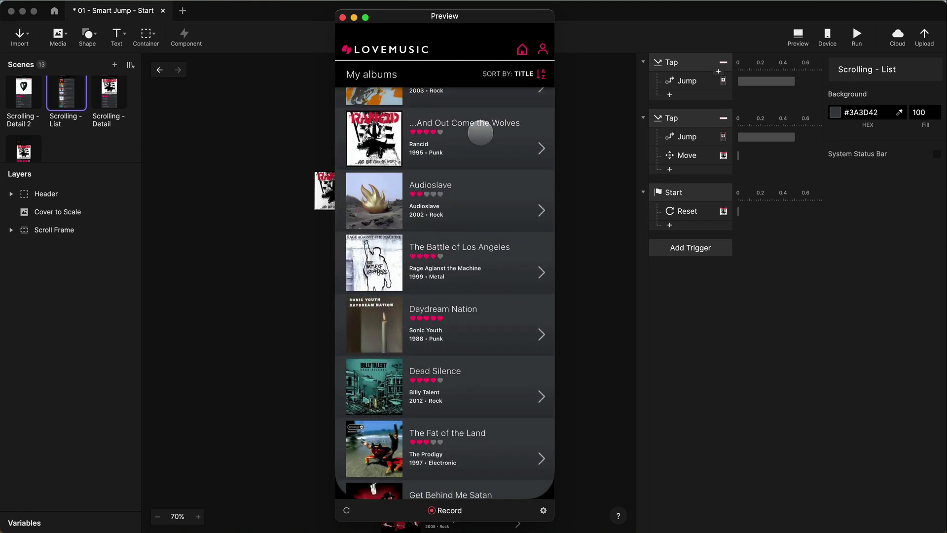
pyautogui.click(481, 132)
pyautogui.click(346, 74)
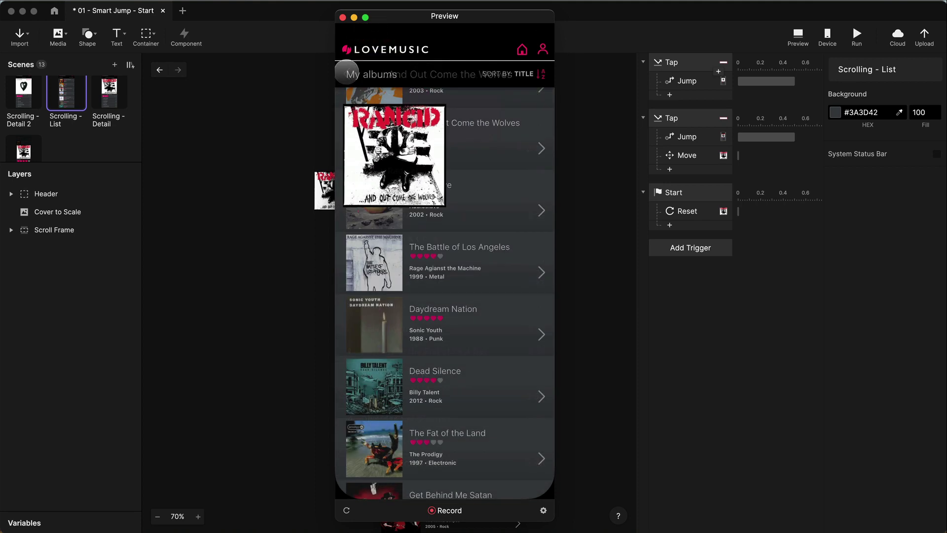
# Scroll the album list to a different offset and repeat the jump to the Rancid album and back
pyautogui.scroll(-2, 485, 266)
pyautogui.scroll(4, 485, 250)
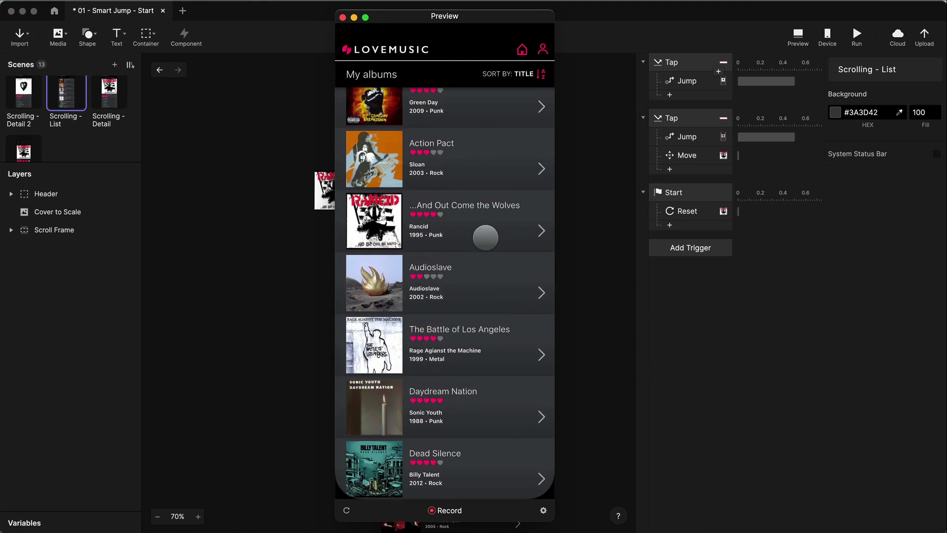
pyautogui.click(489, 229)
pyautogui.click(349, 74)
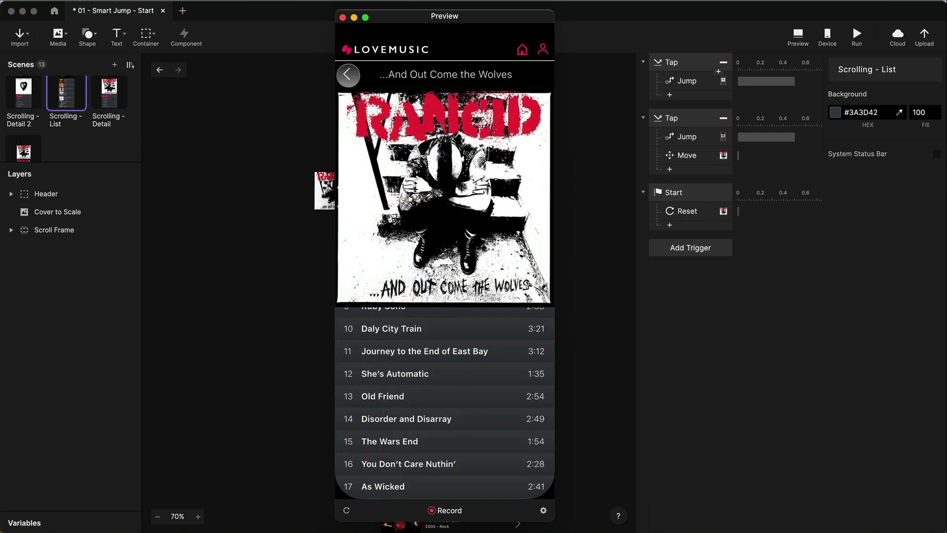
pyautogui.click(488, 223)
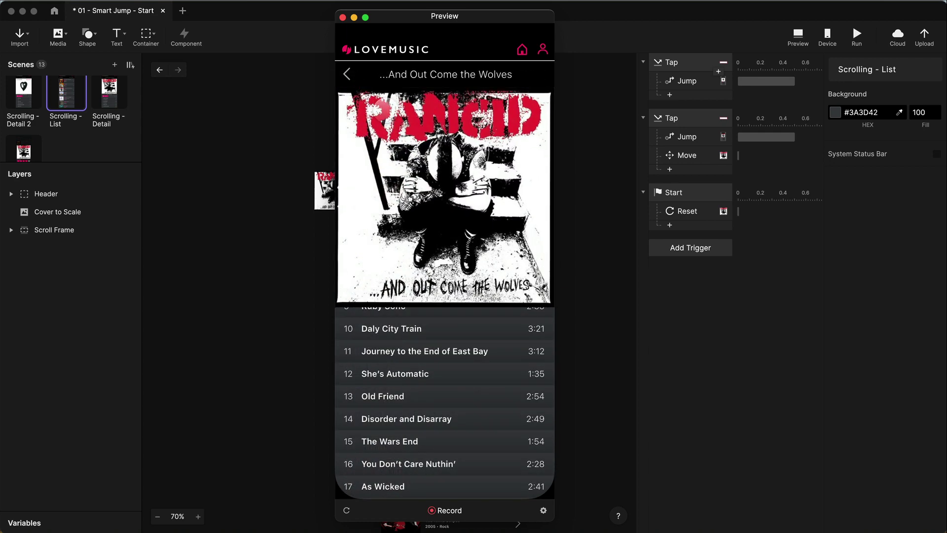
pyautogui.click(349, 75)
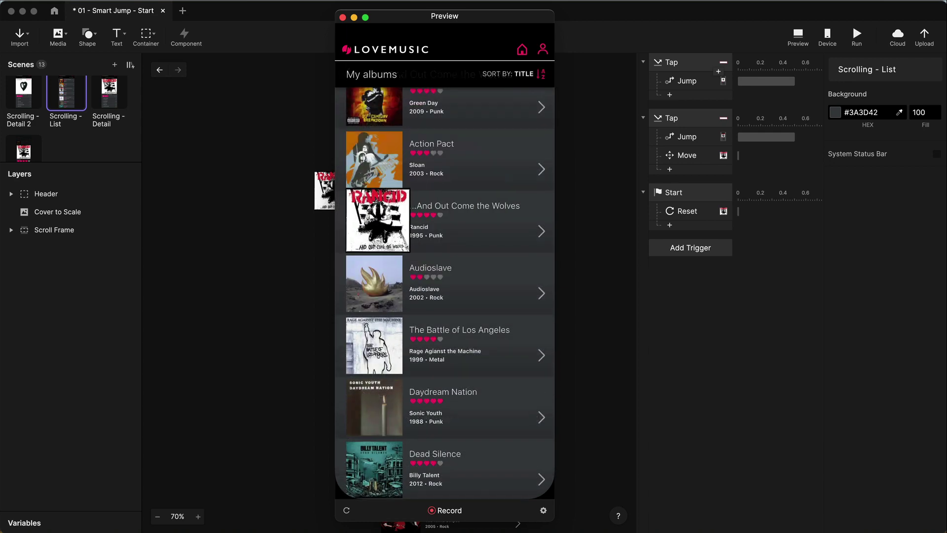
pyautogui.click(343, 18)
# Preview the Scrolling - Detail scene and scroll Track List down and up to examine how it moves beneath the cover
pyautogui.click(110, 95)
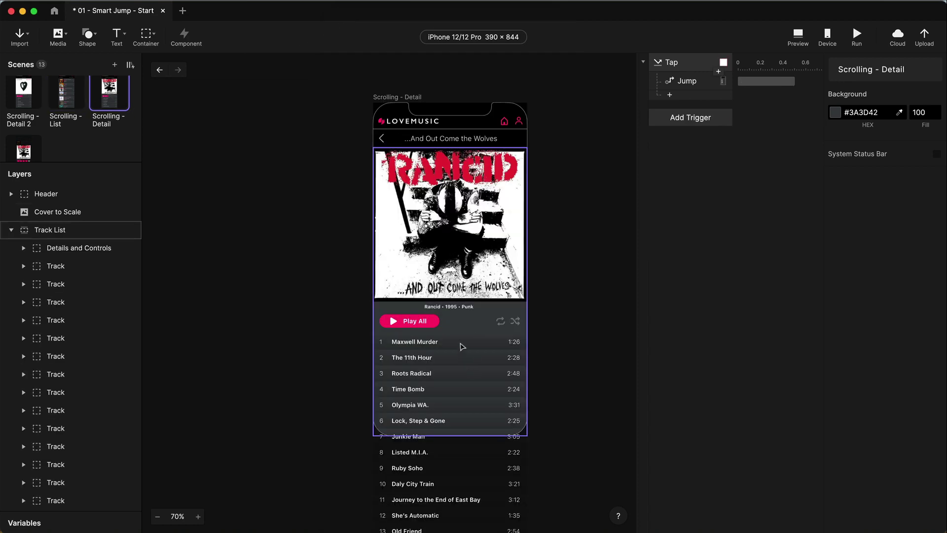
pyautogui.click(798, 36)
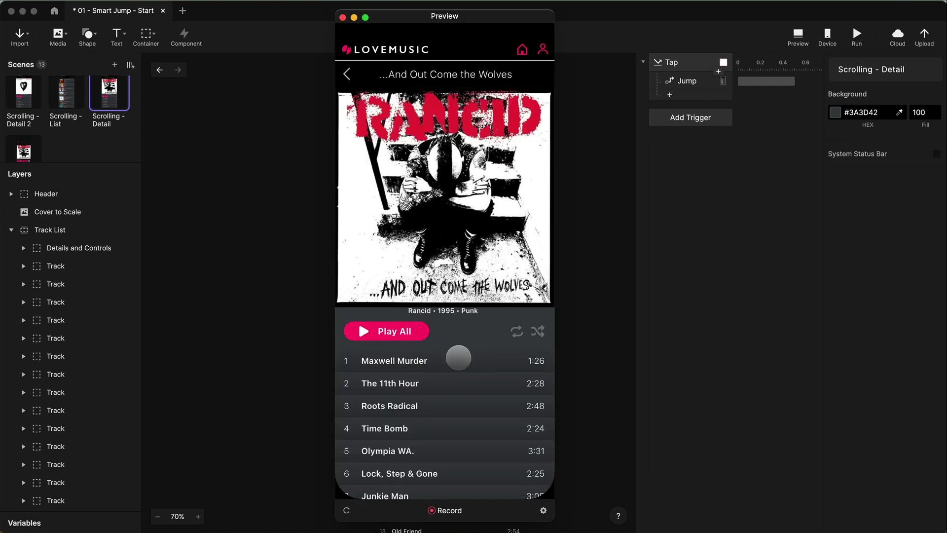
pyautogui.scroll(-10, 457, 359)
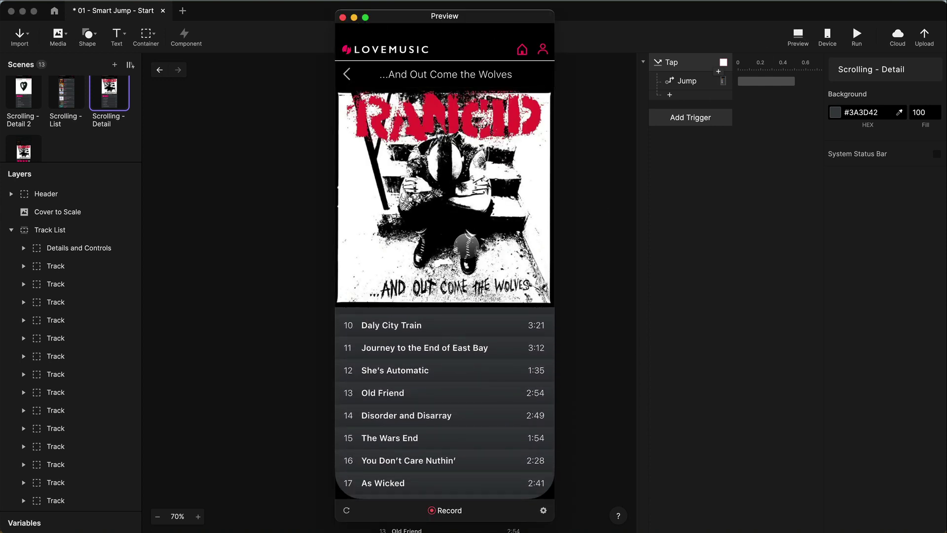
pyautogui.scroll(10, 441, 374)
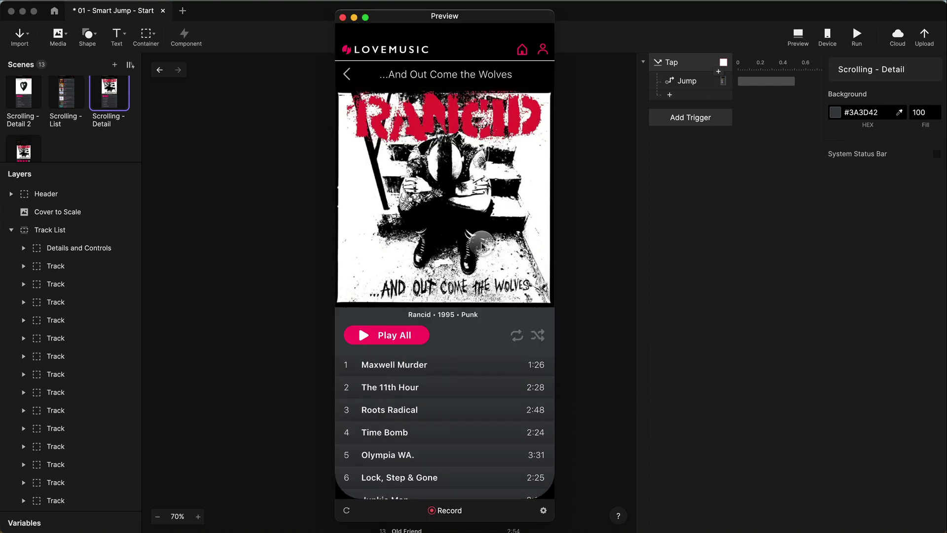
pyautogui.click(695, 175)
# Add a Chain trigger to the Scrolling - Detail scene and link it to the Track List layer
pyautogui.click(712, 121)
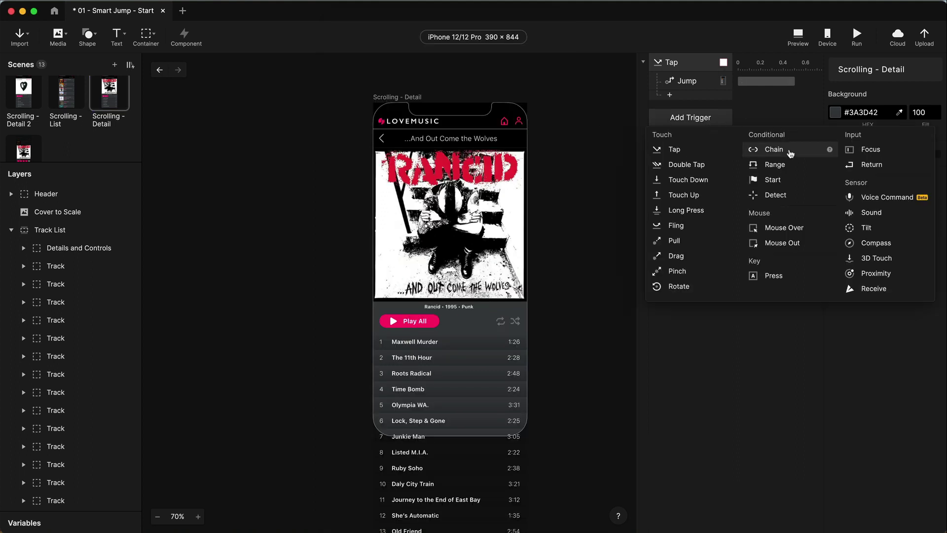
pyautogui.click(773, 149)
pyautogui.click(864, 87)
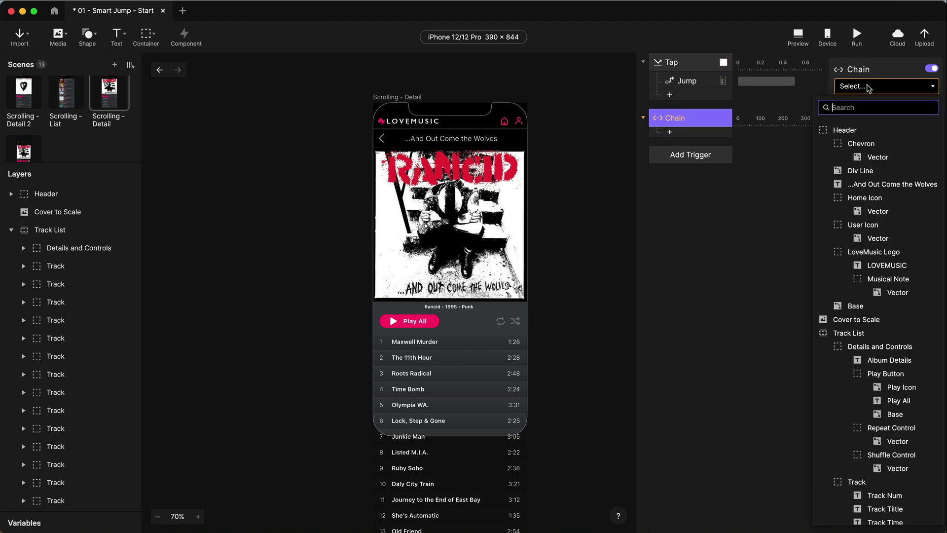
pyautogui.click(856, 333)
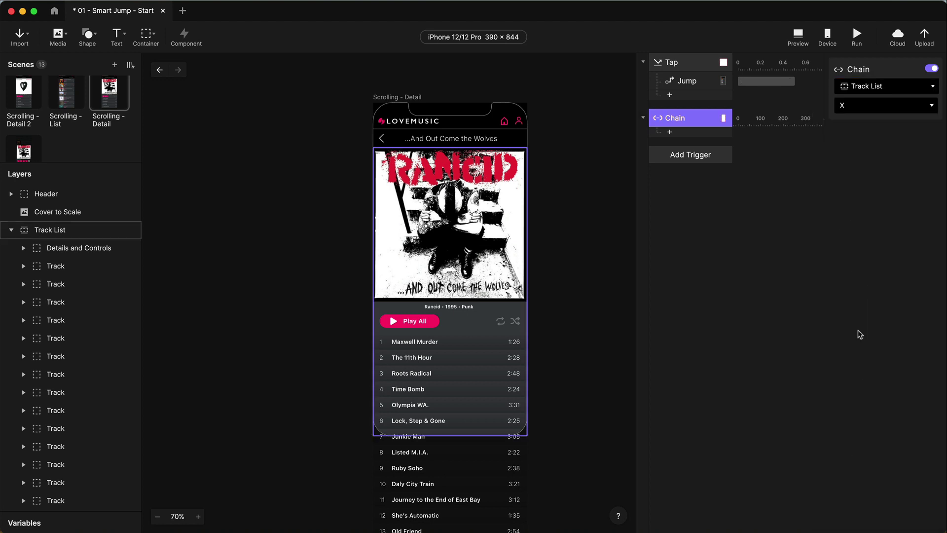
# Make the Chain trigger respond to the Scroll property of Track List
pyautogui.click(872, 106)
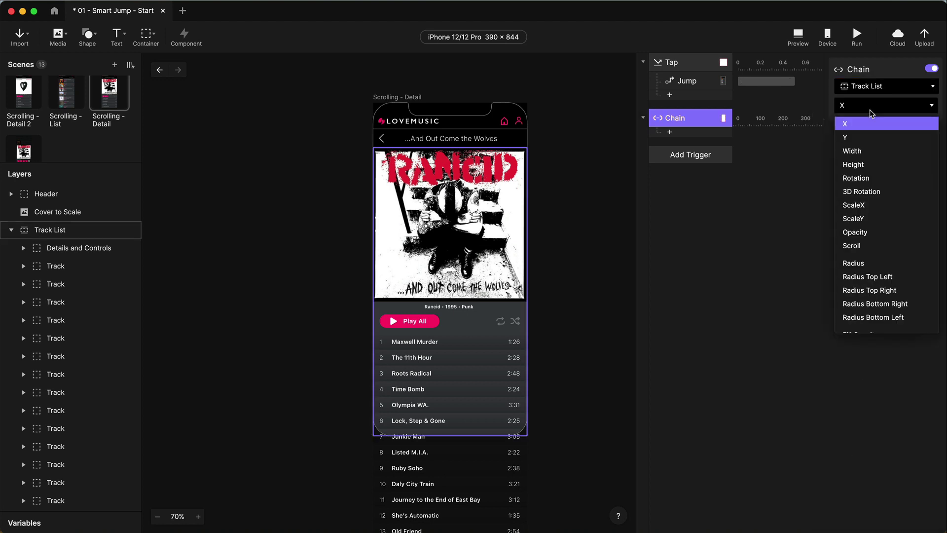
pyautogui.click(866, 246)
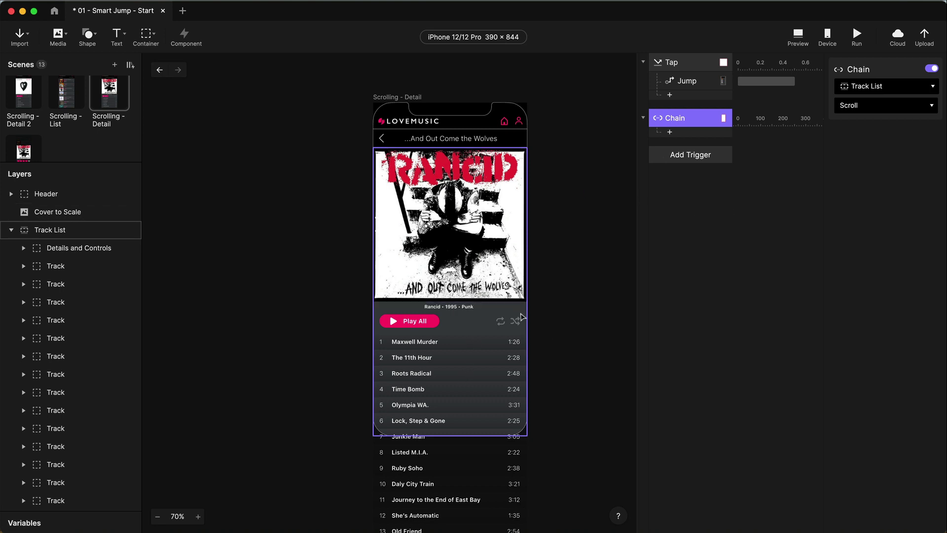
pyautogui.scroll(-5, 456, 404)
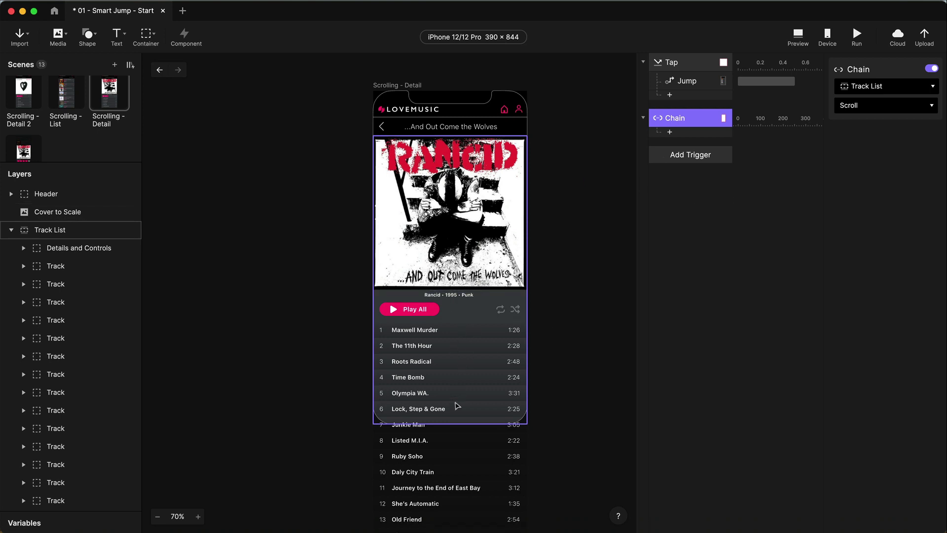
pyautogui.scroll(5, 455, 405)
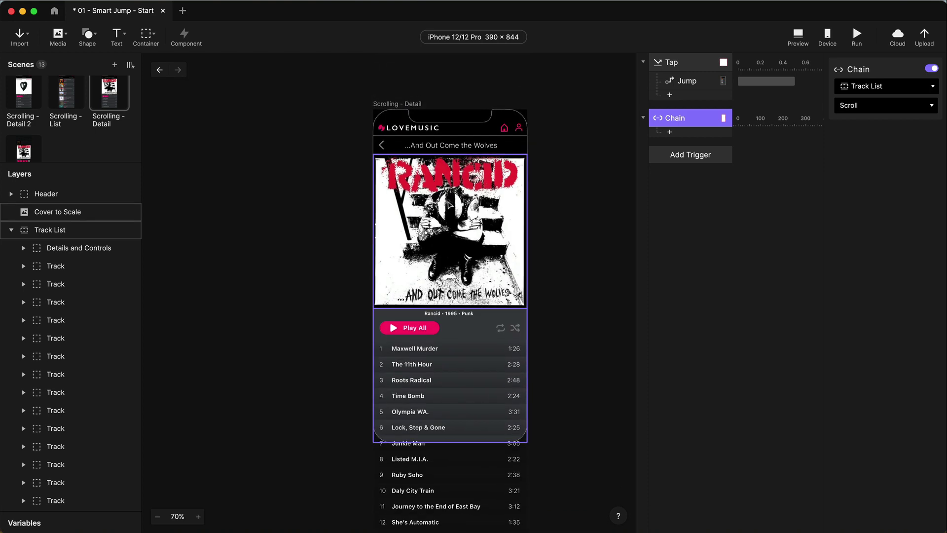
# Add a Move response to the Chain trigger and target it at the Cover to Scale layer
pyautogui.click(748, 218)
pyautogui.click(671, 131)
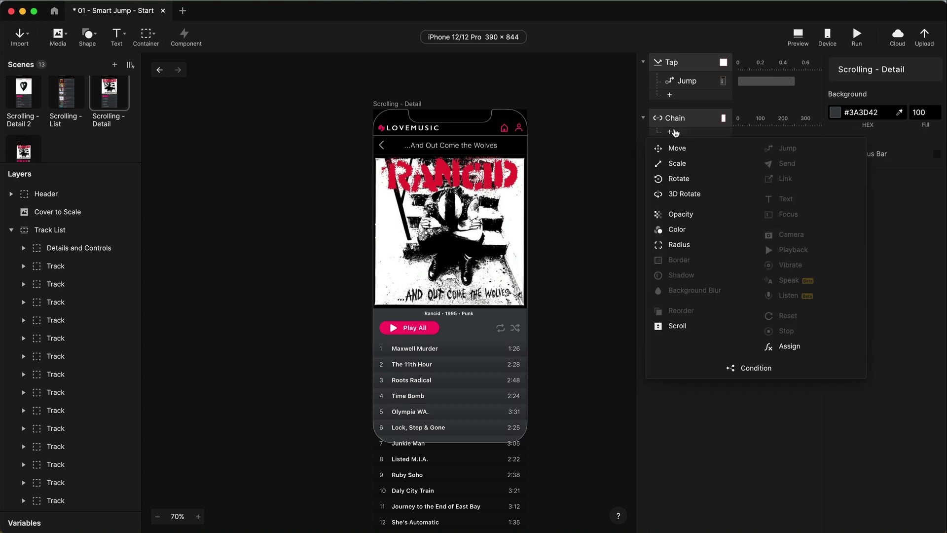
pyautogui.click(677, 148)
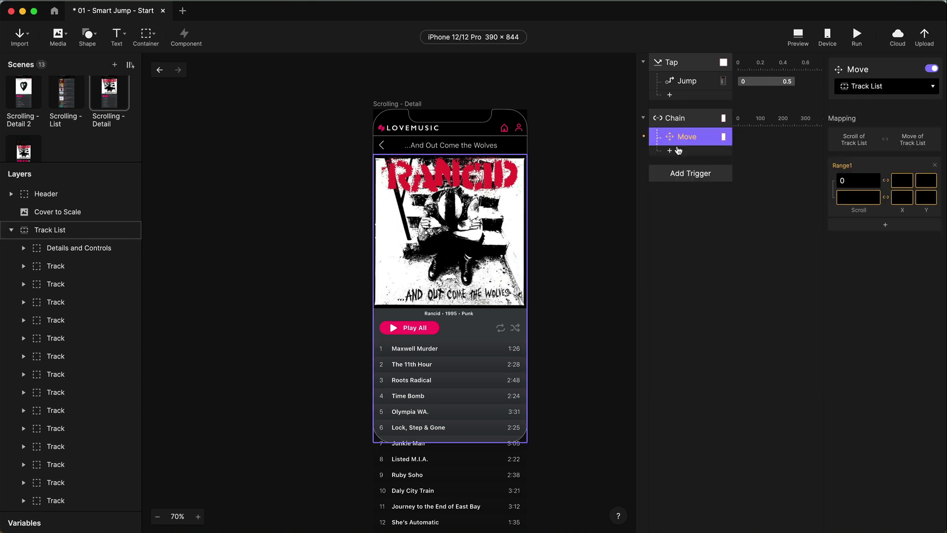
pyautogui.click(872, 85)
pyautogui.scroll(1, 873, 197)
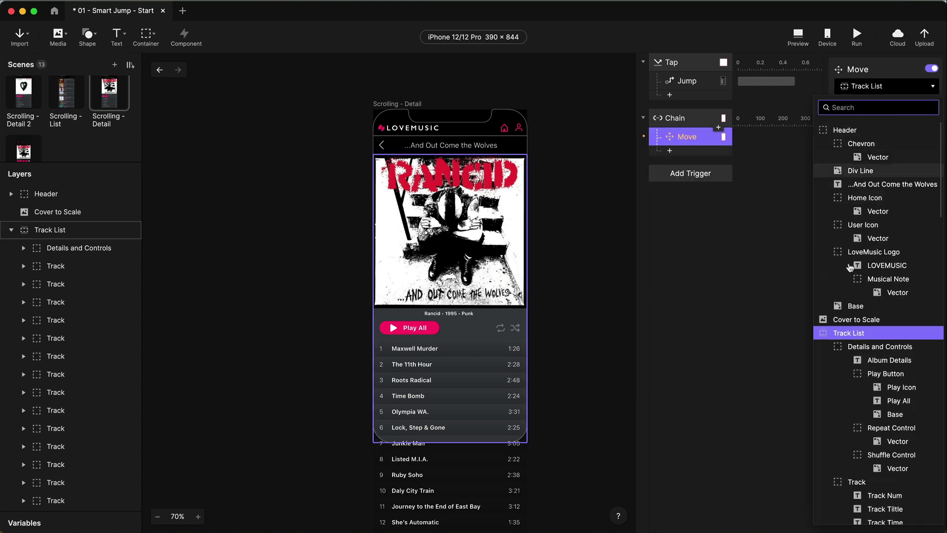
pyautogui.click(876, 319)
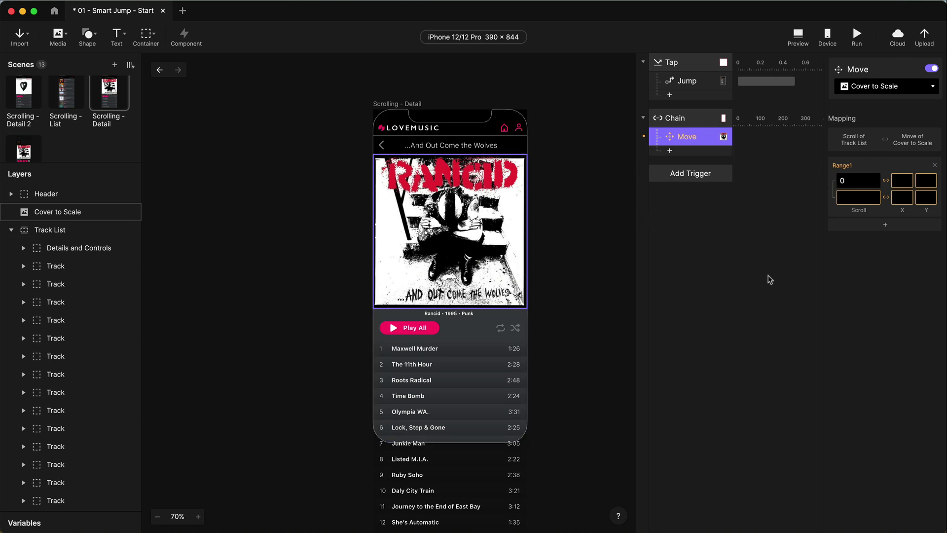
# Set the Move range's end scroll value to 3000 and its starting Y to Cover to Scale's position of 114
pyautogui.click(863, 196)
pyautogui.write('3000')
pyautogui.click(217, 189)
pyautogui.click(450, 204)
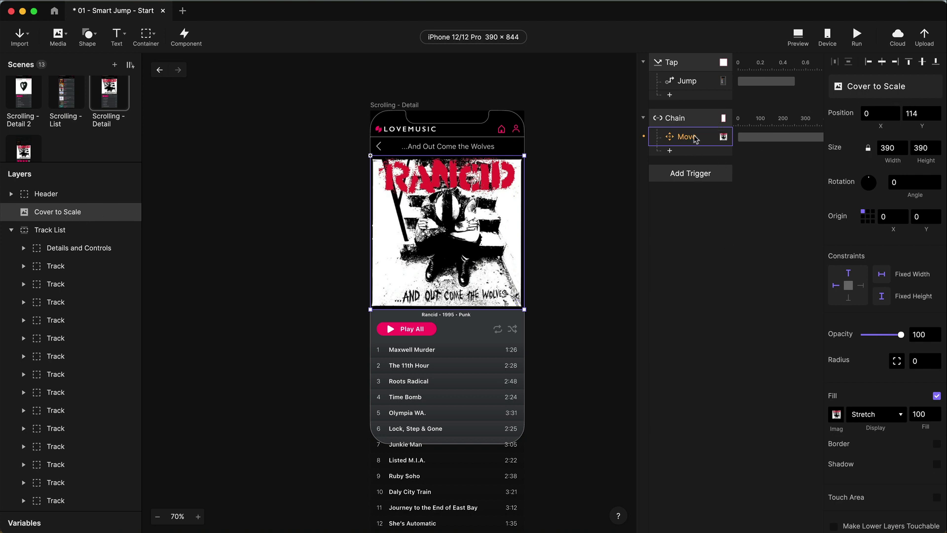
pyautogui.click(693, 138)
pyautogui.click(924, 181)
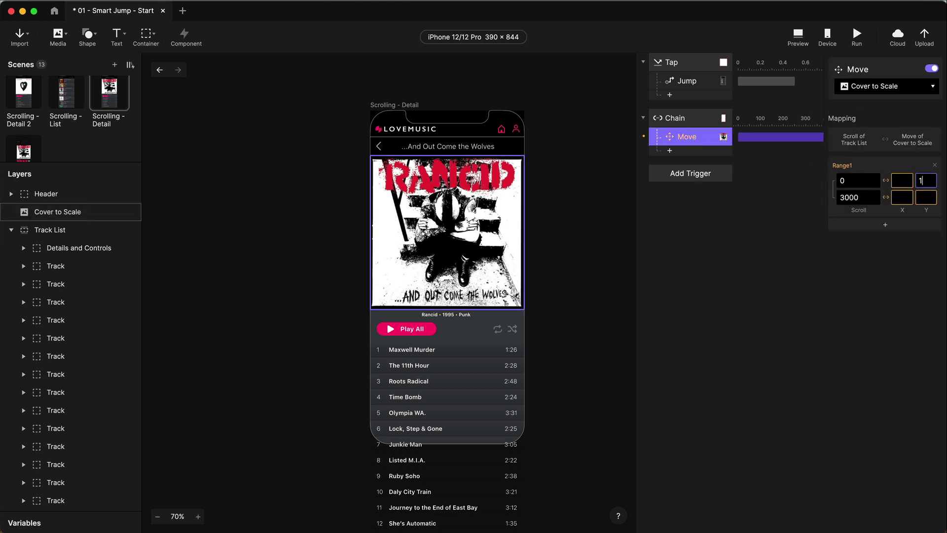
# Set the Move range's ending Y to 114+3000
pyautogui.click(925, 197)
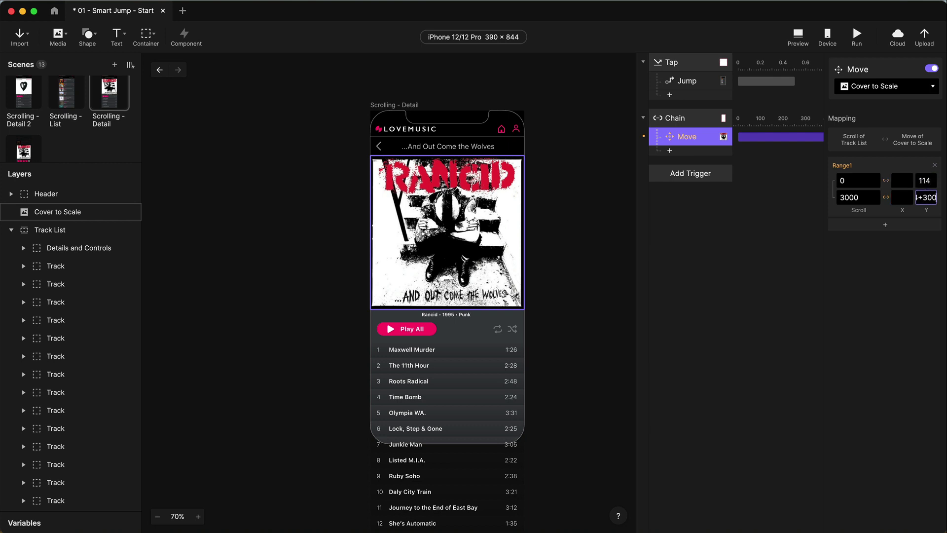
pyautogui.write('+3000')
pyautogui.press('Return')
# Preview the detail scene and scroll the tracks down and up to check which way the cover moves
pyautogui.click(801, 34)
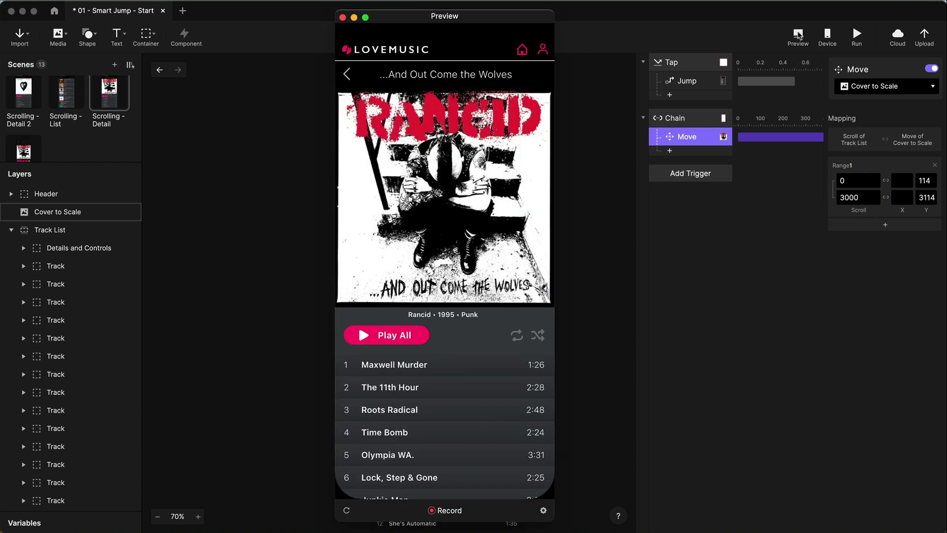
pyautogui.scroll(-2, 431, 371)
pyautogui.scroll(2, 431, 372)
pyautogui.scroll(-2, 431, 371)
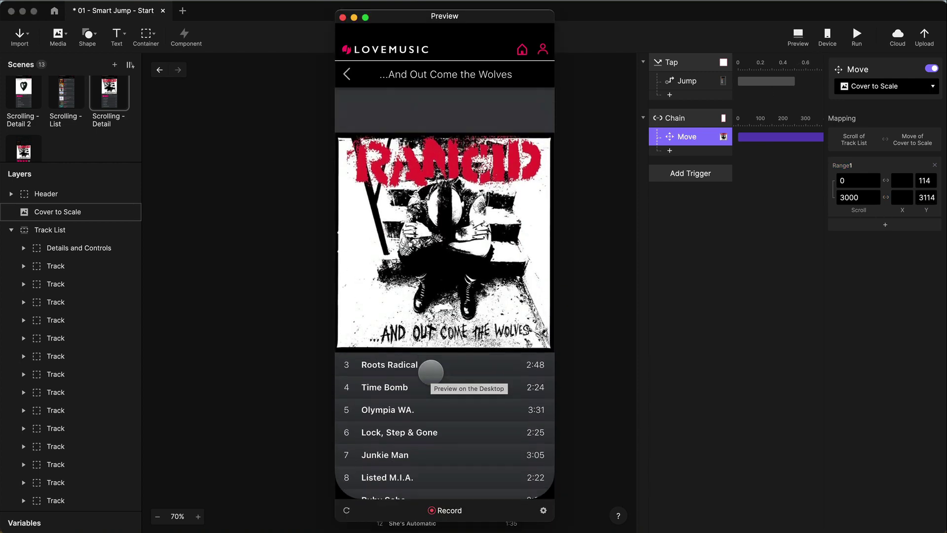
pyautogui.scroll(2, 431, 373)
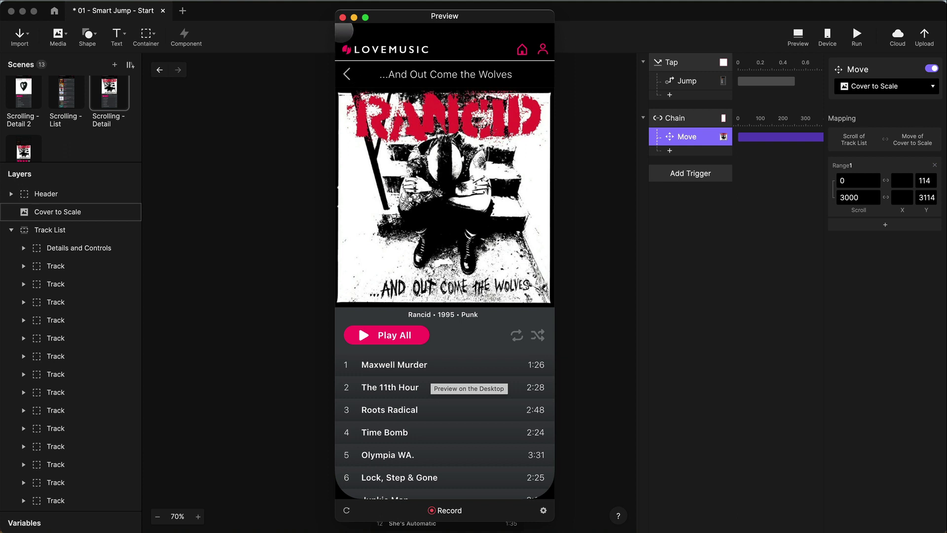
pyautogui.click(342, 18)
# Set the ending Y of the cover's Move range to 114-3000
pyautogui.doubleClick(927, 197)
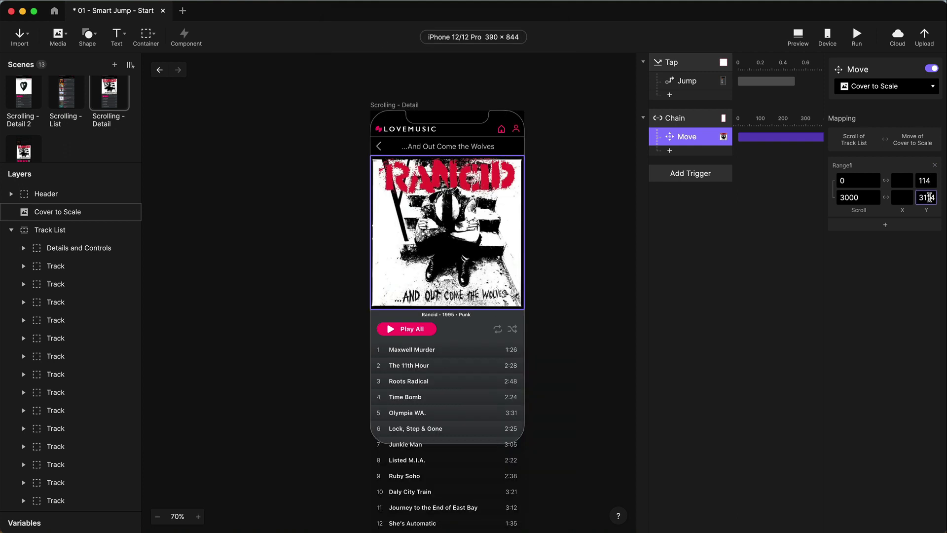
pyautogui.write('1')
pyautogui.write('14-3000')
pyautogui.press('Return')
# Preview the detail scene again and scroll through the full track list to check that the cover follows it
pyautogui.click(798, 37)
pyautogui.scroll(-5, 464, 349)
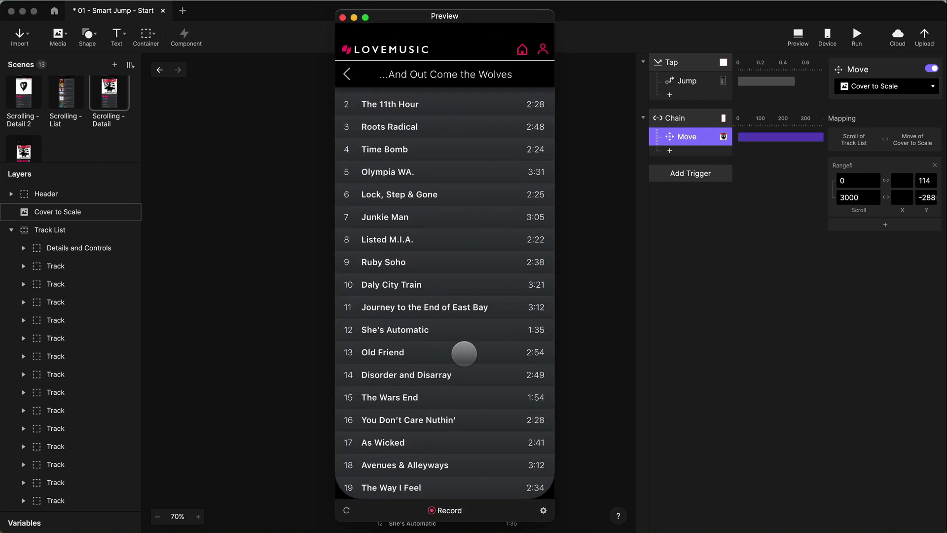
pyautogui.scroll(5, 464, 353)
pyautogui.scroll(-5, 462, 341)
pyautogui.scroll(5, 458, 334)
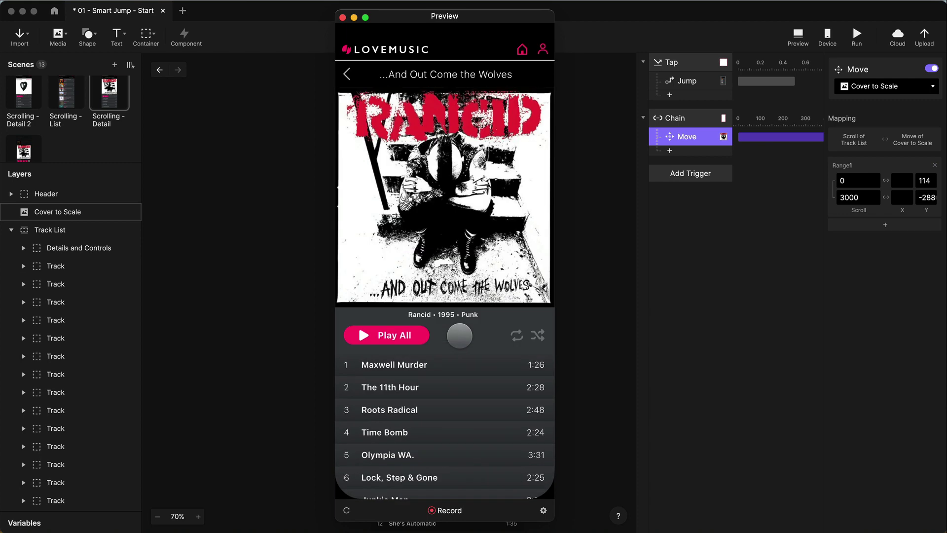
pyautogui.scroll(-5, 460, 335)
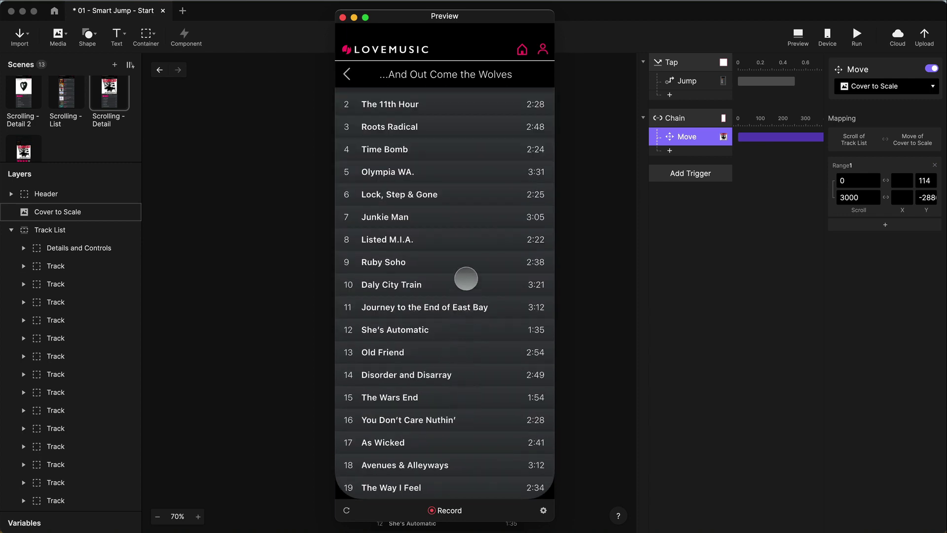
pyautogui.scroll(5, 444, 283)
pyautogui.click(343, 18)
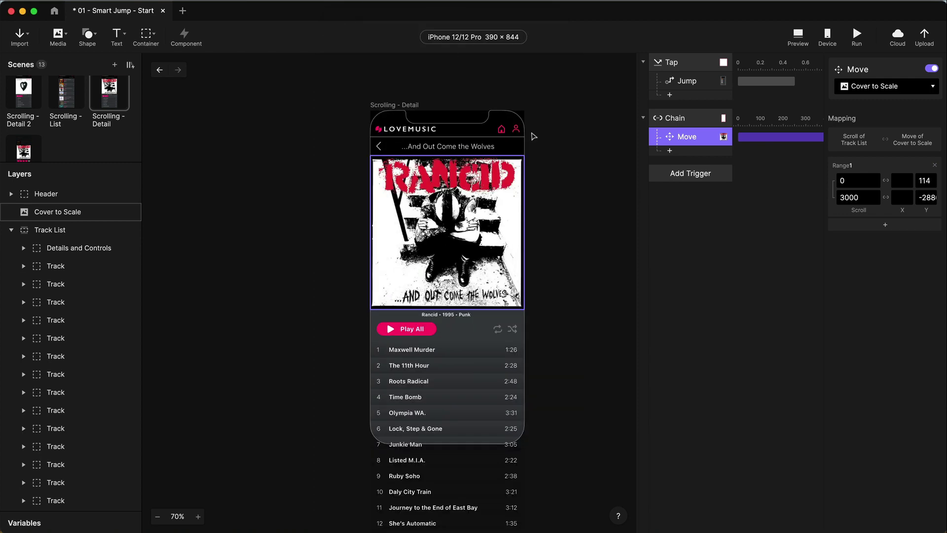
# Set the Overscroll option of the Track List container to Bounce
pyautogui.click(48, 230)
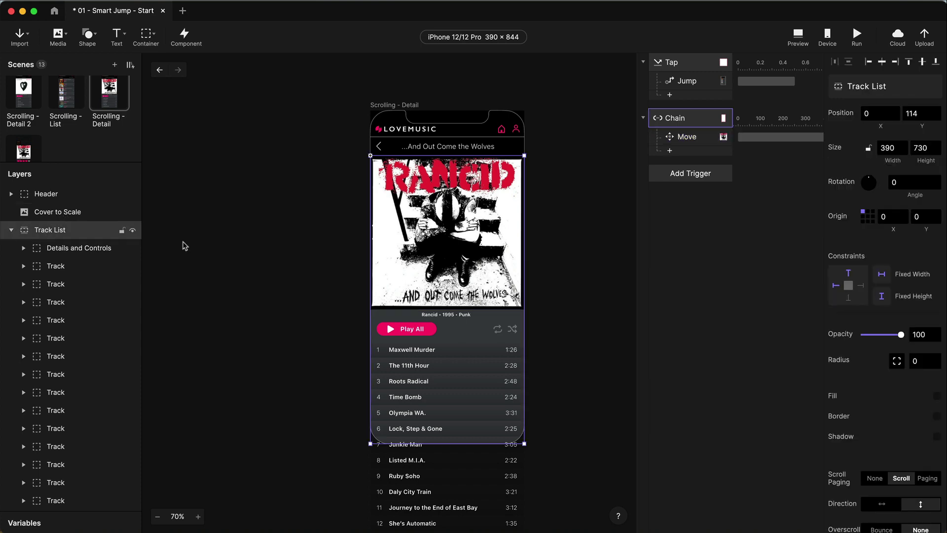
pyautogui.scroll(-3, 904, 366)
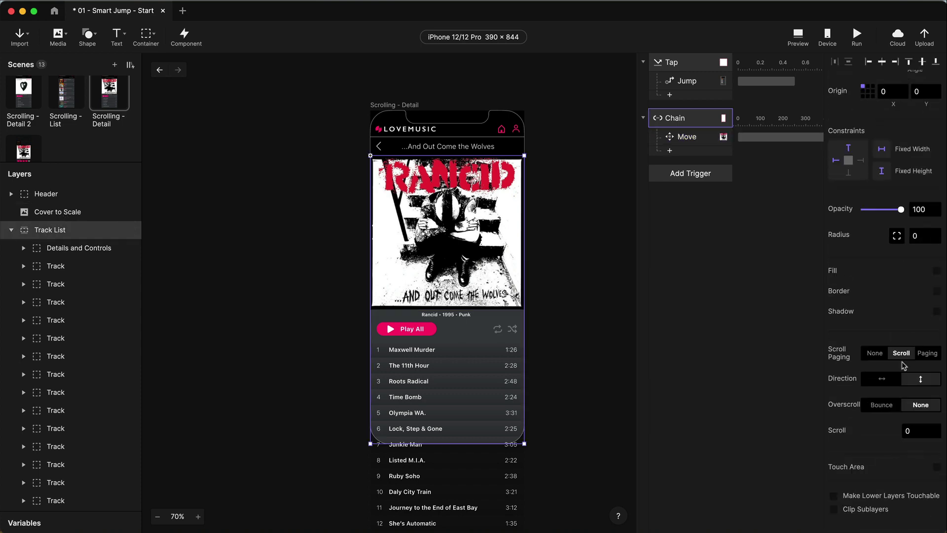
pyautogui.click(883, 405)
# Preview the bounce by scrolling the tracks and pulling the list past its upper limit, watching the cover
pyautogui.click(797, 37)
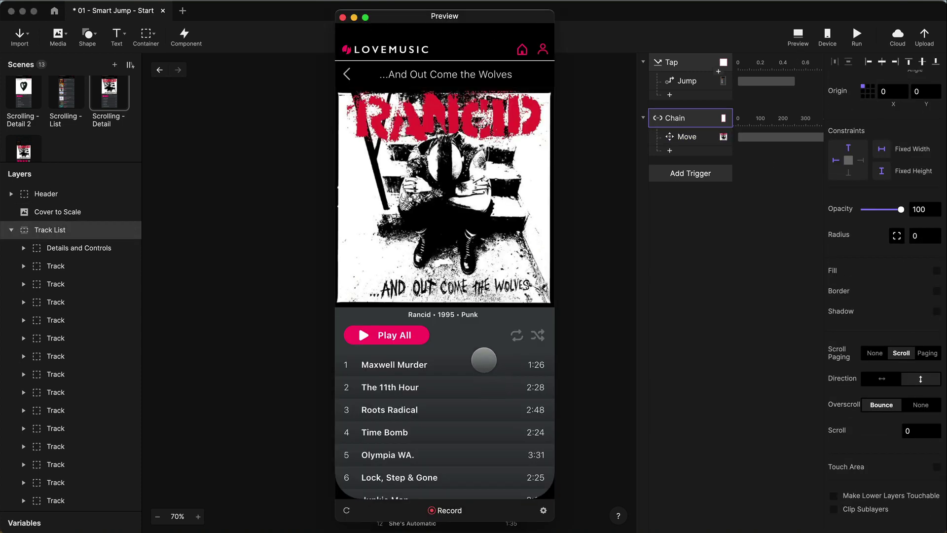
pyautogui.scroll(-6, 484, 360)
pyautogui.scroll(6, 453, 311)
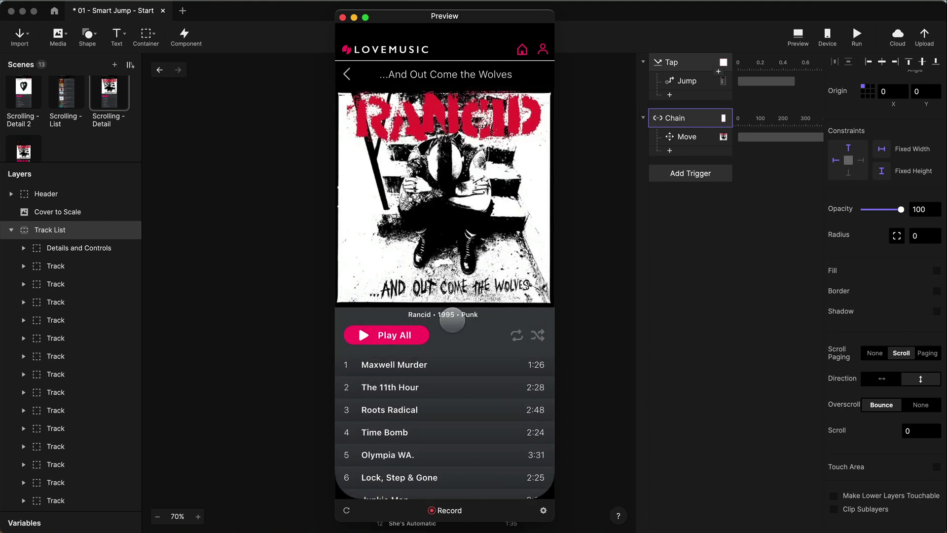
pyautogui.scroll(-3, 446, 332)
pyautogui.scroll(4, 444, 482)
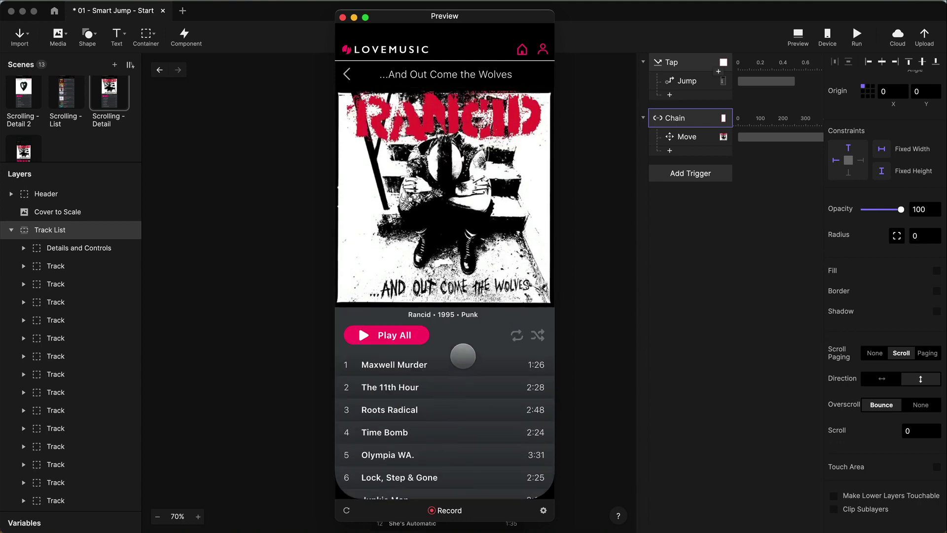
pyautogui.moveTo(463, 356); pyautogui.dragTo(451, 451)
pyautogui.scroll(2, 461, 410)
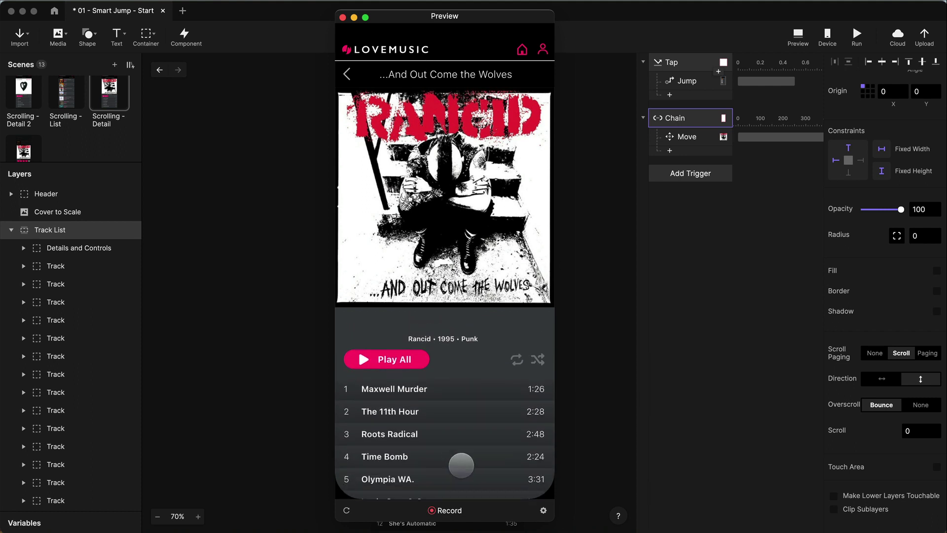
pyautogui.click(343, 17)
# Extend the cover's Move range to overscroll by setting the starting scroll to -1000 and adding 1000 to its starting Y
pyautogui.click(698, 138)
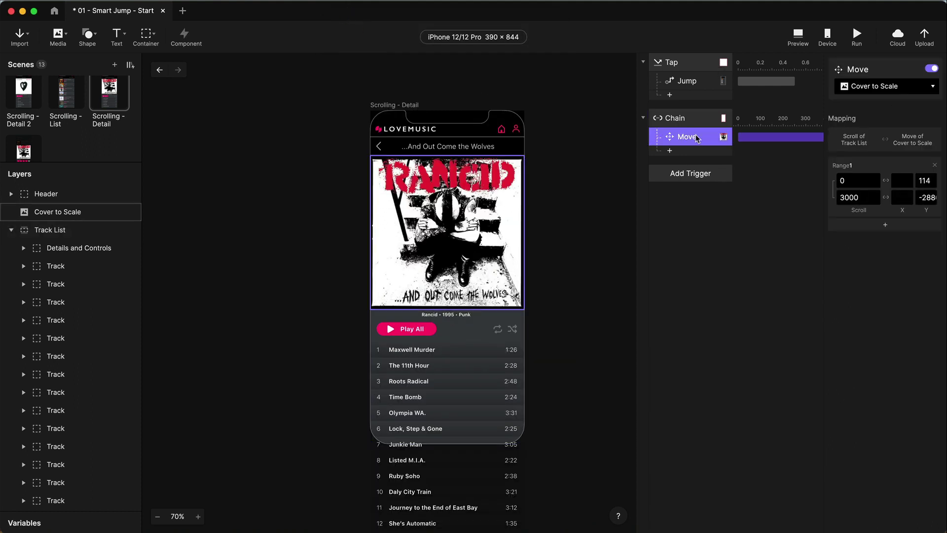
pyautogui.click(862, 179)
pyautogui.write('-1000')
pyautogui.click(921, 178)
pyautogui.write('+1000')
pyautogui.press('Return')
# Preview the detail scene and pull Track List down and up to check that the cover follows the bounce
pyautogui.click(796, 38)
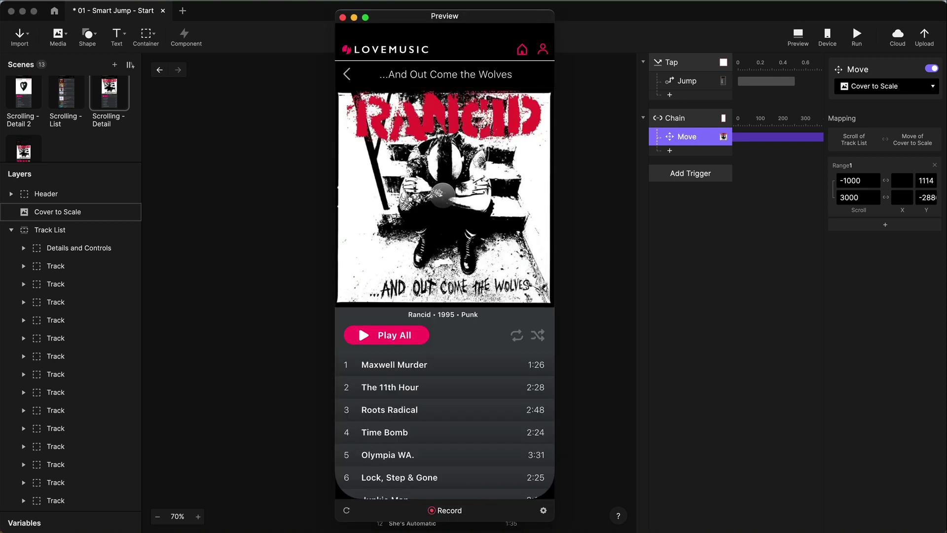
pyautogui.moveTo(440, 328); pyautogui.dragTo(449, 347)
pyautogui.scroll(-3, 446, 474)
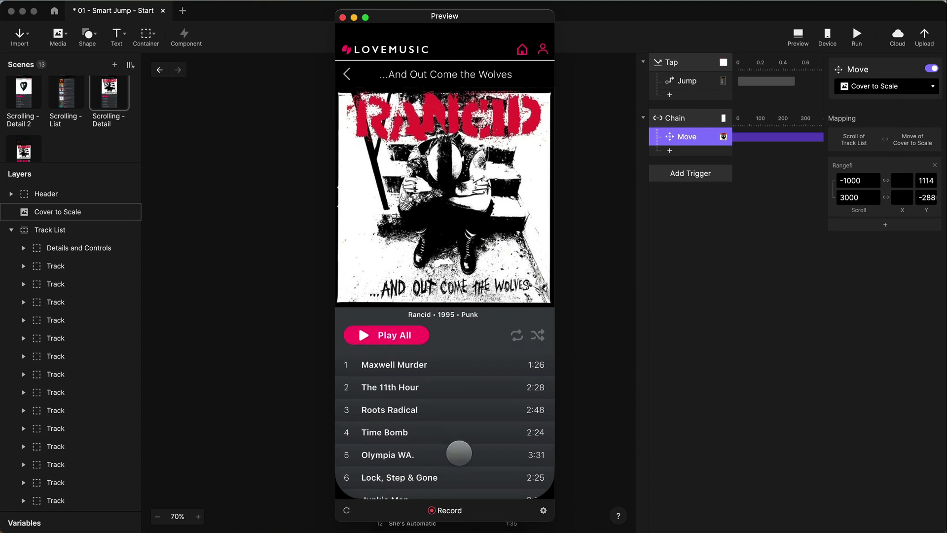
pyautogui.moveTo(459, 450); pyautogui.dragTo(469, 312)
# Jump repeatedly between the album list and the Rancid detail, scrolling the tracks in between, to test how the cover transitions
pyautogui.click(347, 74)
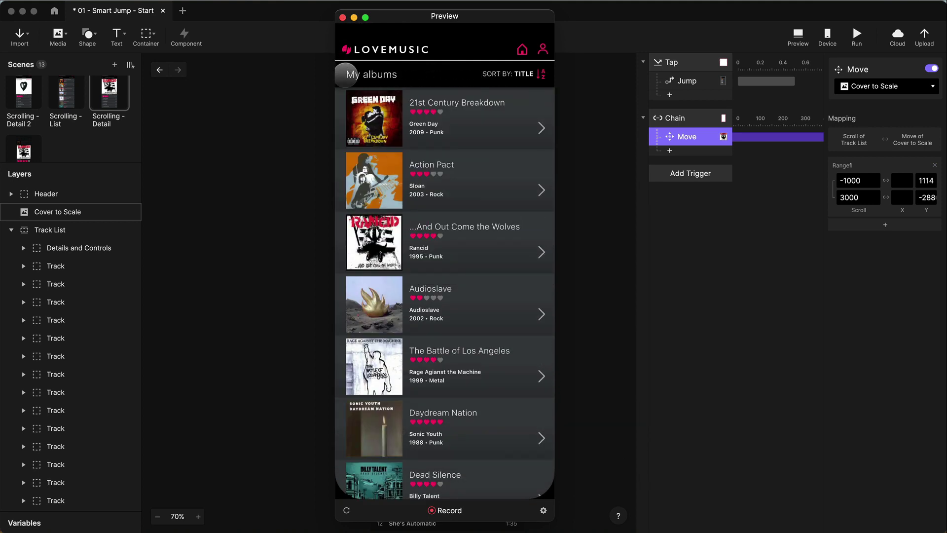
pyautogui.click(458, 249)
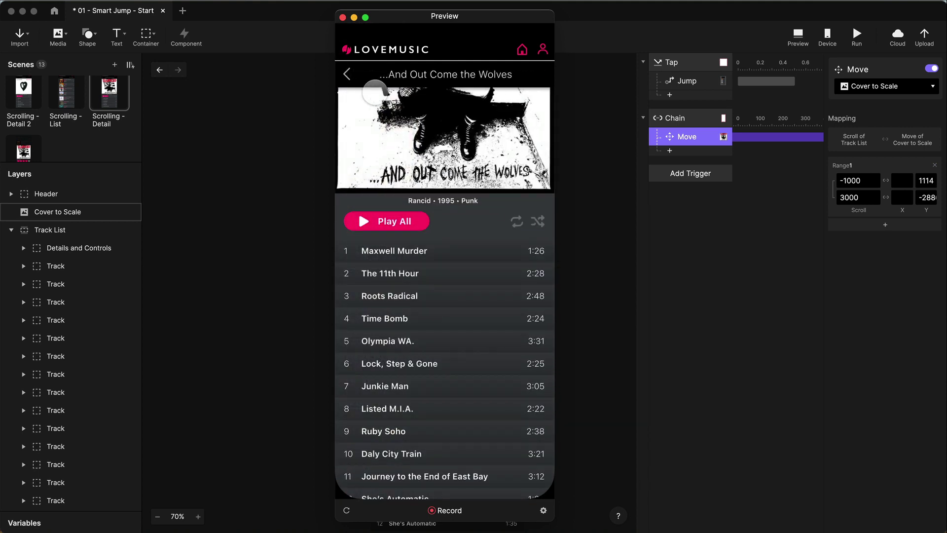
pyautogui.click(348, 73)
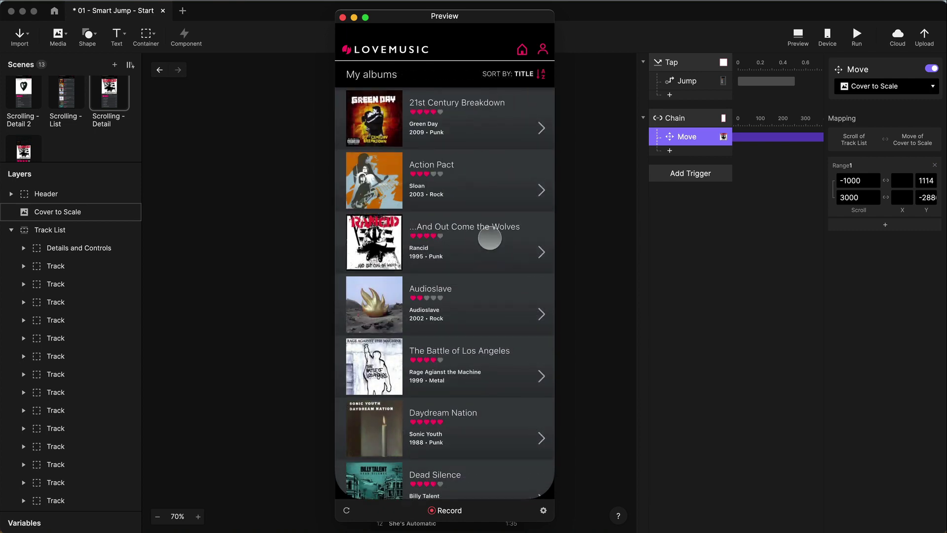
pyautogui.click(490, 239)
pyautogui.moveTo(468, 324); pyautogui.dragTo(476, 497)
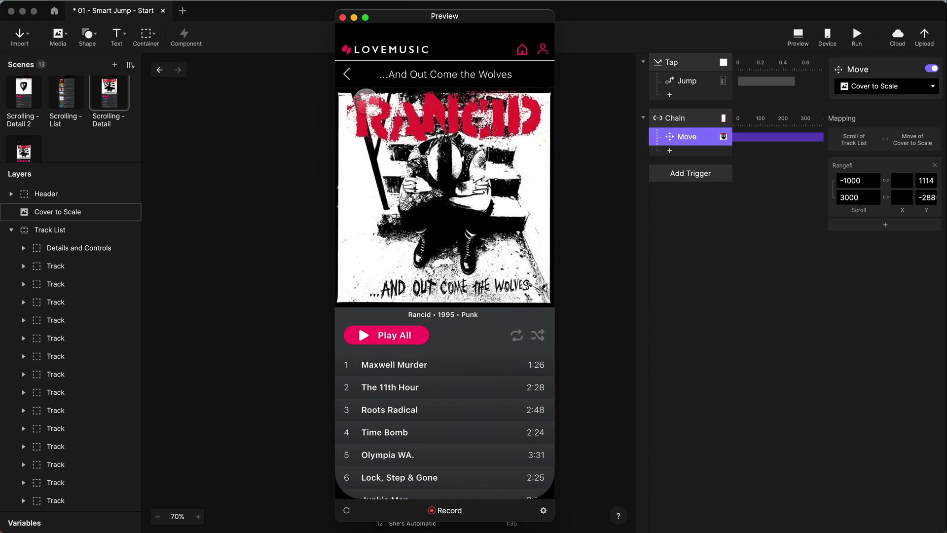
pyautogui.click(347, 74)
pyautogui.click(467, 243)
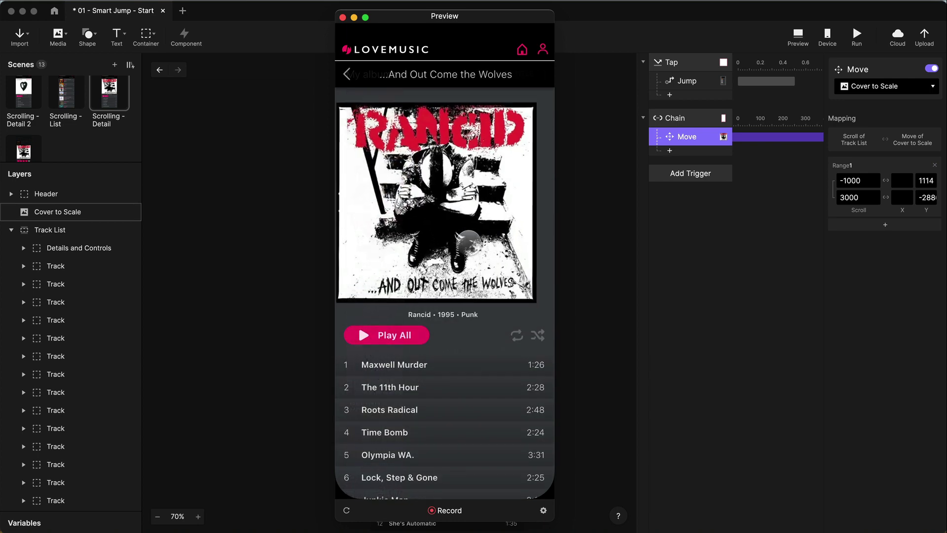
pyautogui.moveTo(476, 388); pyautogui.dragTo(476, 228)
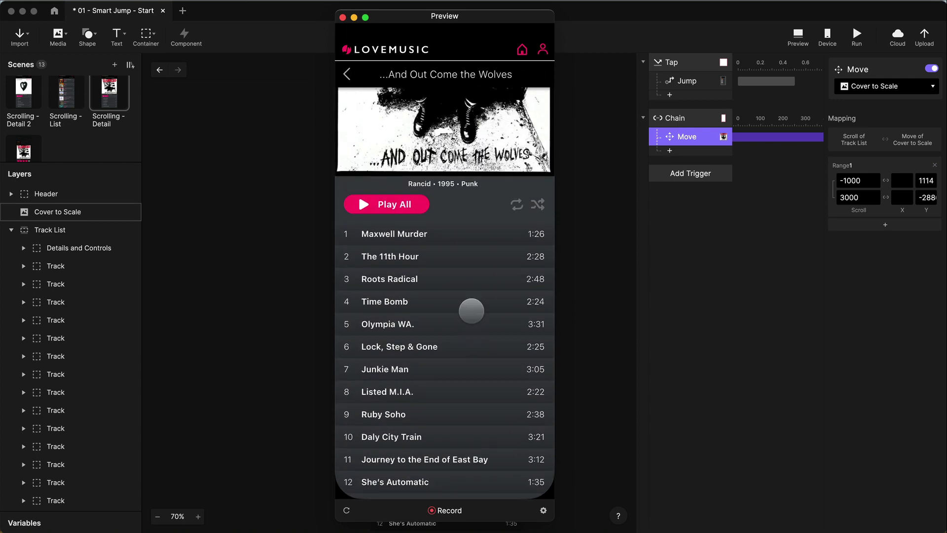
pyautogui.click(345, 72)
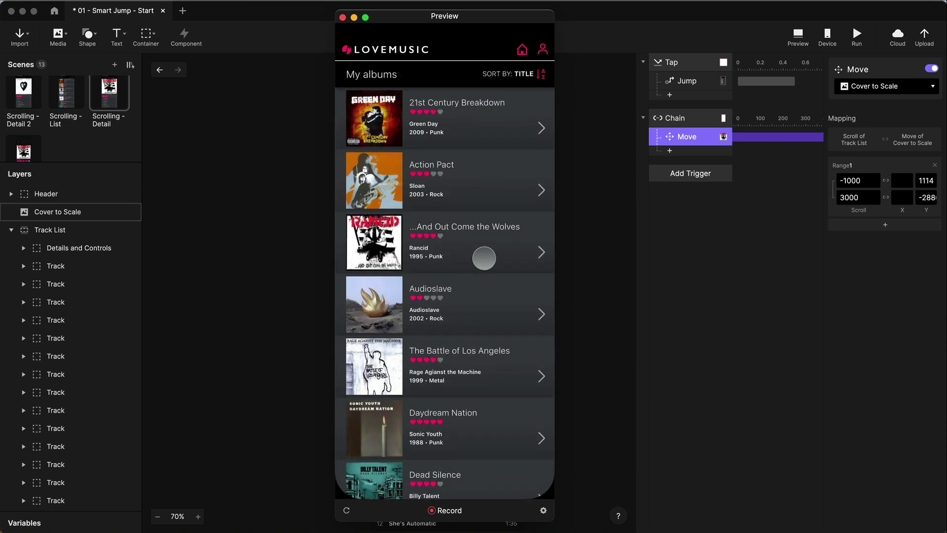
# Test opening and leaving the Rancid album repeatedly in the preview, scrolling its tracks in between to check the retained scroll position
pyautogui.click(466, 244)
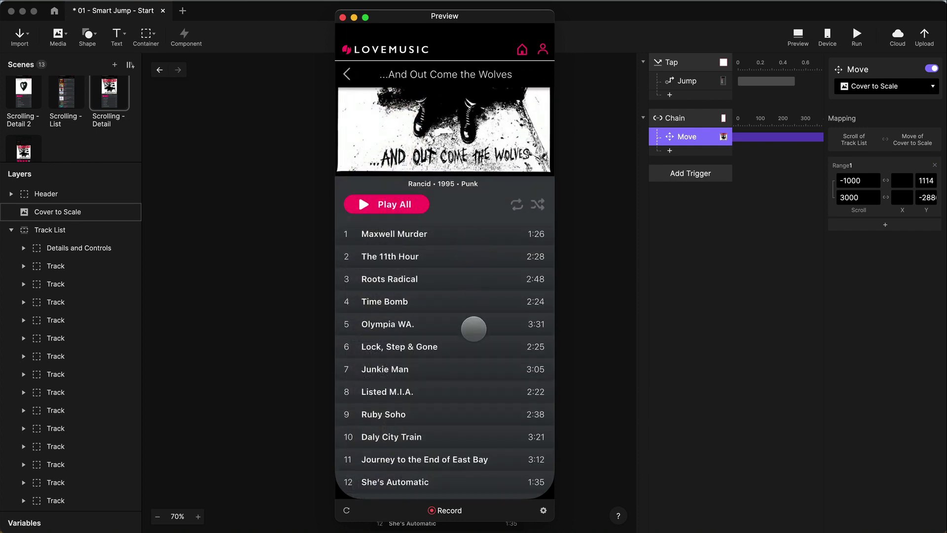
pyautogui.moveTo(473, 328); pyautogui.dragTo(467, 414)
pyautogui.click(347, 73)
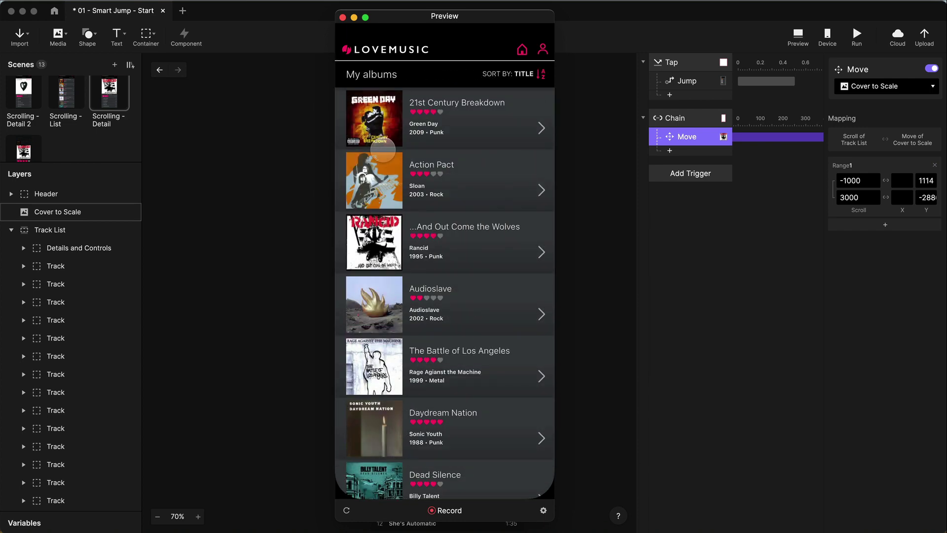
pyautogui.click(481, 246)
pyautogui.moveTo(478, 383); pyautogui.dragTo(476, 220)
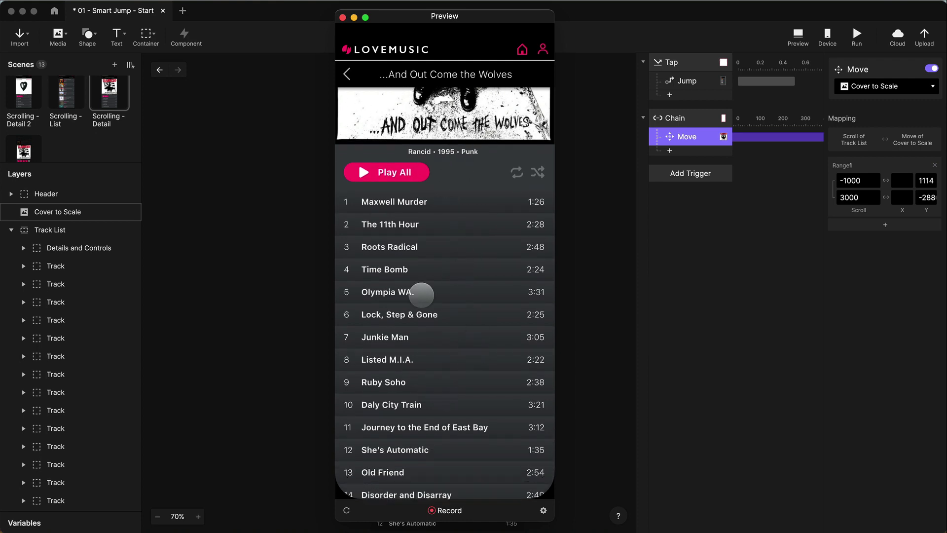
pyautogui.click(349, 71)
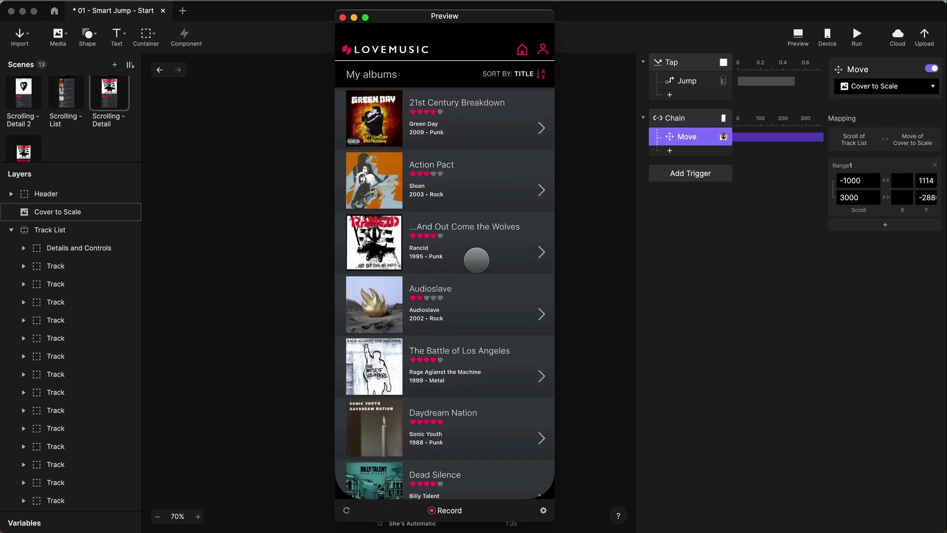
pyautogui.click(482, 235)
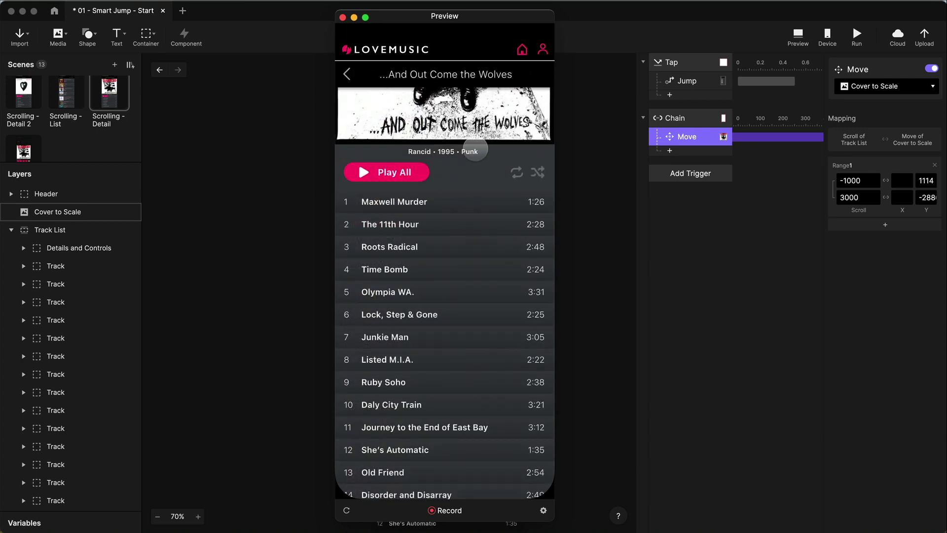
pyautogui.moveTo(469, 146); pyautogui.dragTo(474, 407)
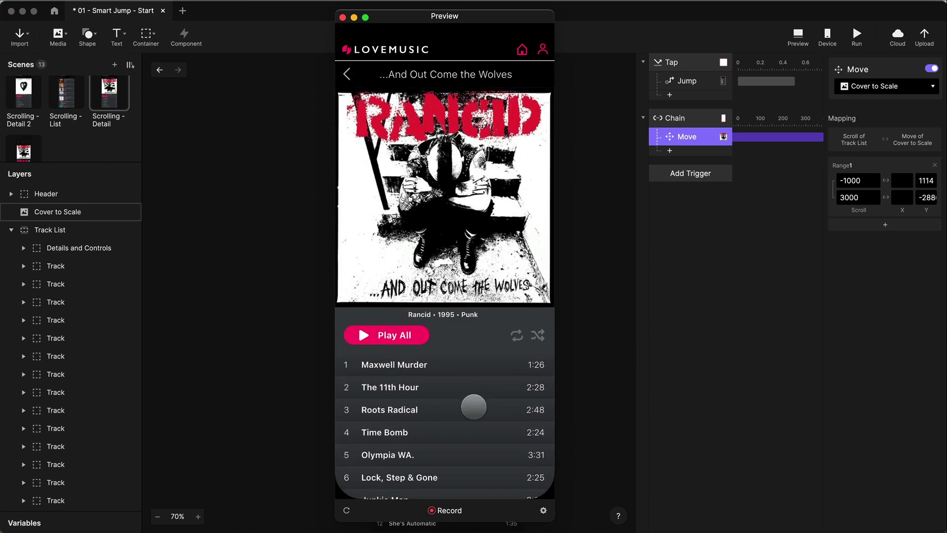
# Add a Start trigger to the Scrolling - Detail scene and set it to Start With Jump
pyautogui.click(681, 184)
pyautogui.click(699, 178)
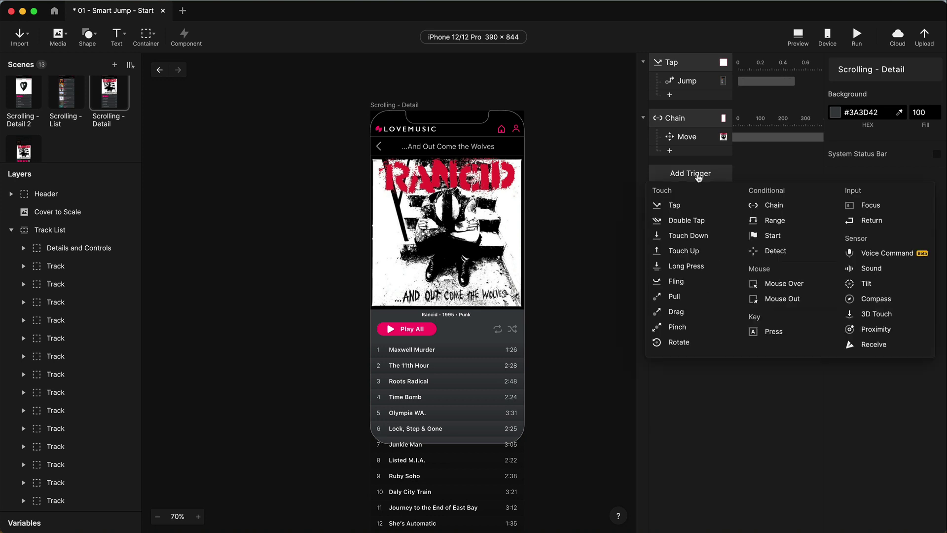
pyautogui.click(767, 236)
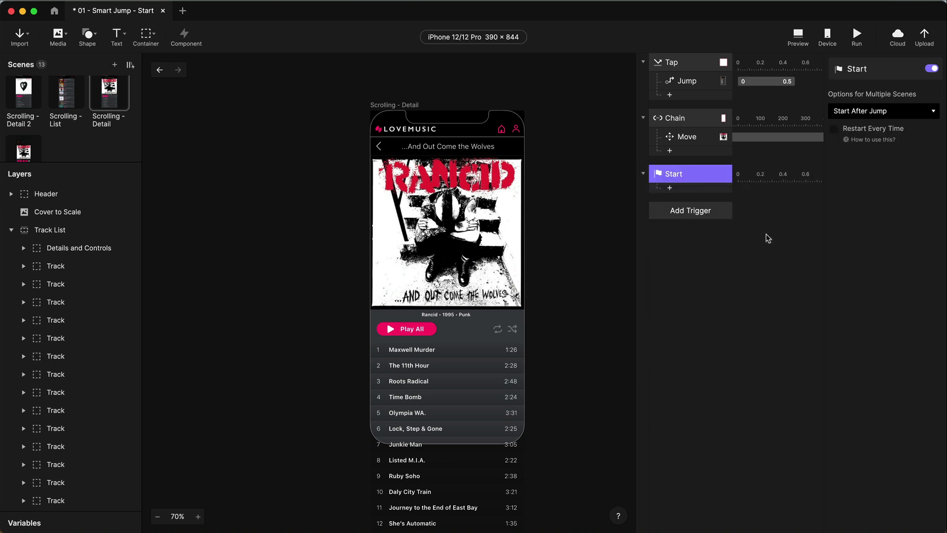
pyautogui.click(856, 110)
pyautogui.click(860, 123)
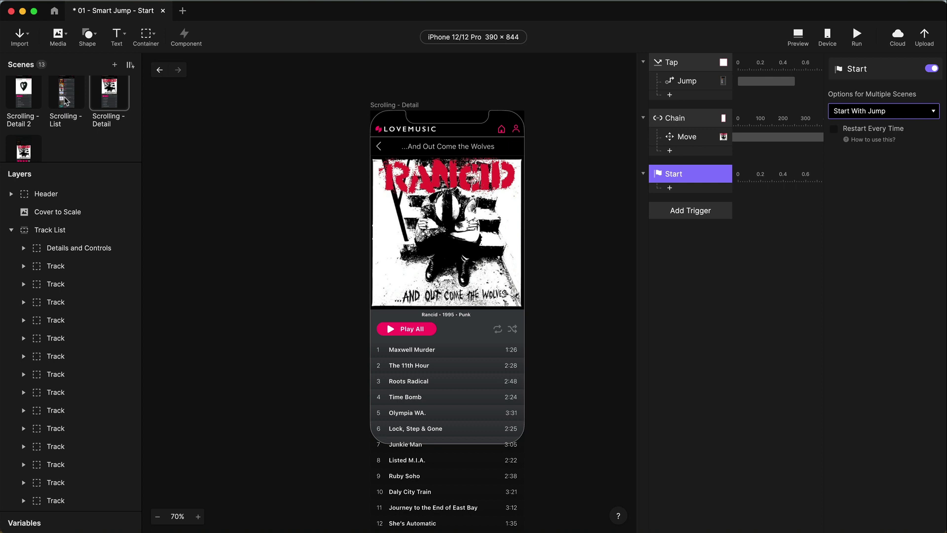
# Add a Scroll response to the Start trigger that scrolls Track List to 0 with a duration of 0
pyautogui.click(691, 190)
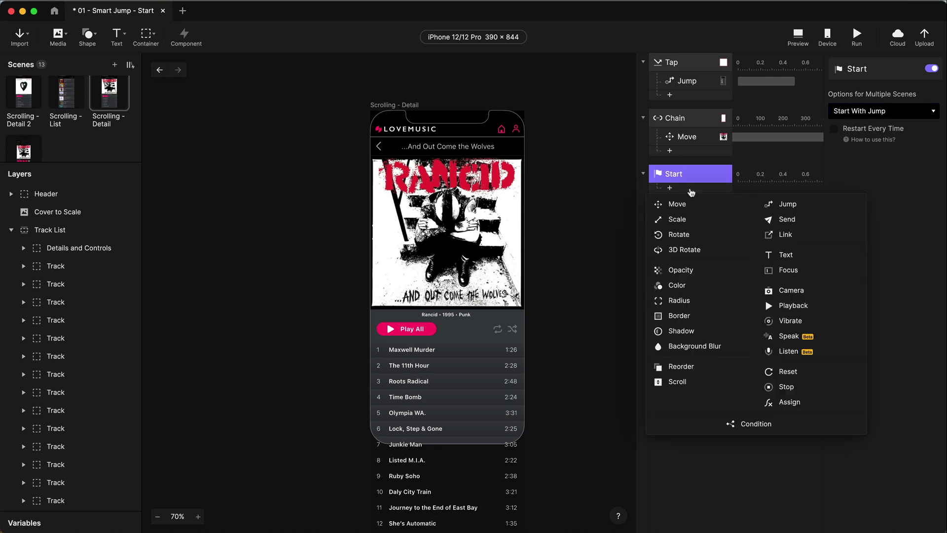
pyautogui.click(685, 383)
pyautogui.click(870, 87)
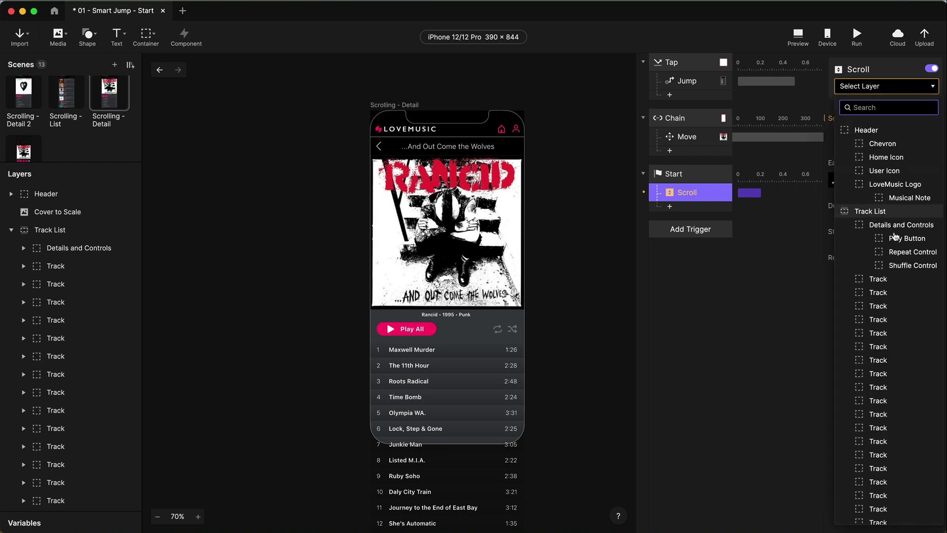
pyautogui.click(874, 210)
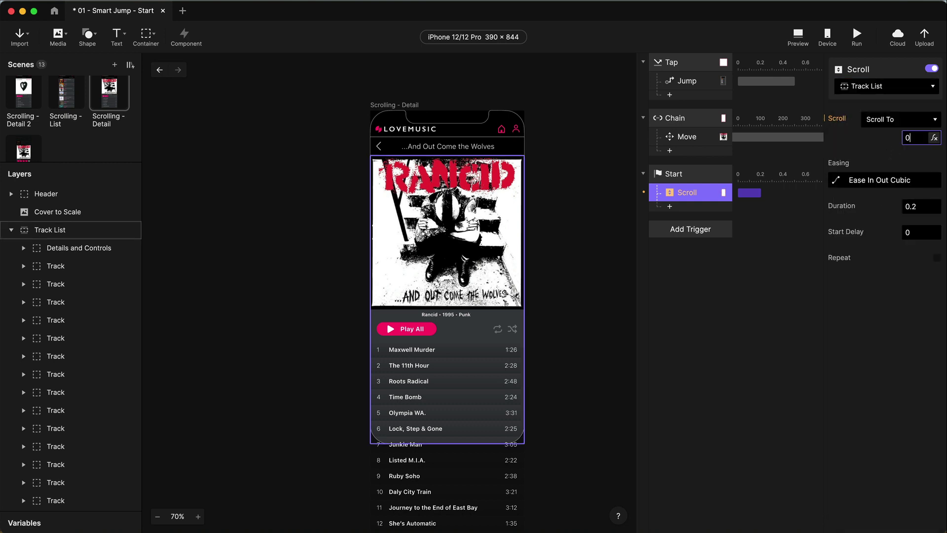
pyautogui.click(922, 207)
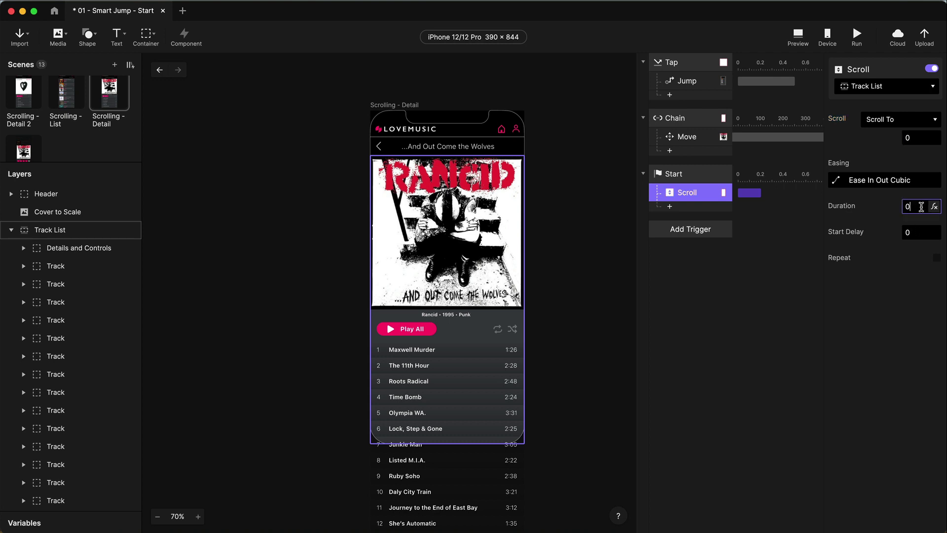
pyautogui.press('Return')
pyautogui.click(734, 324)
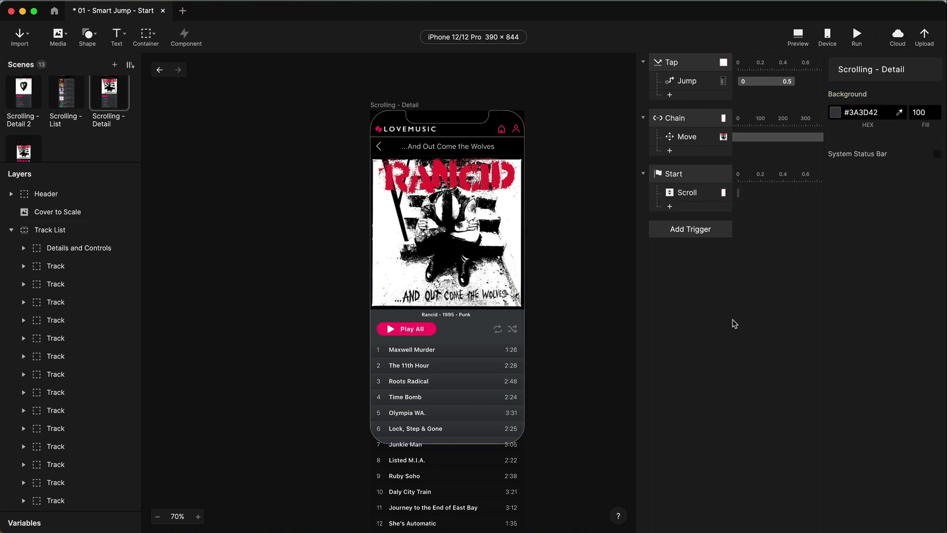
# Preview the detail scene and jump back and forth to the album list, scrolling the tracks, to test the scroll reset
pyautogui.click(798, 35)
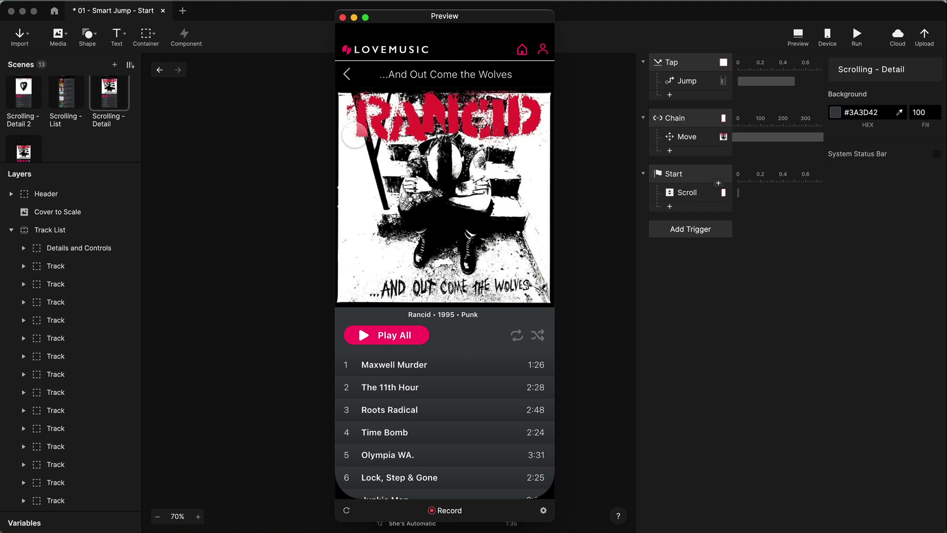
pyautogui.click(347, 74)
pyautogui.click(484, 246)
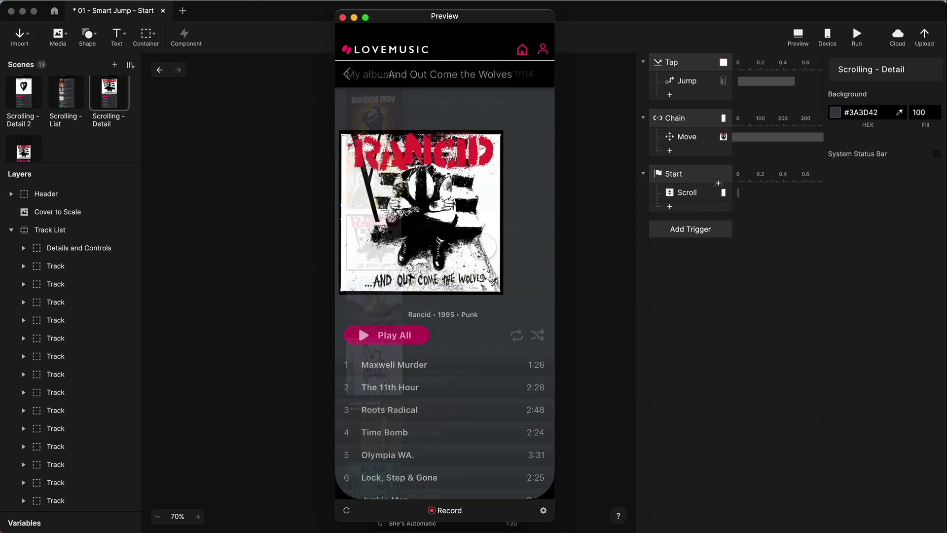
pyautogui.click(347, 74)
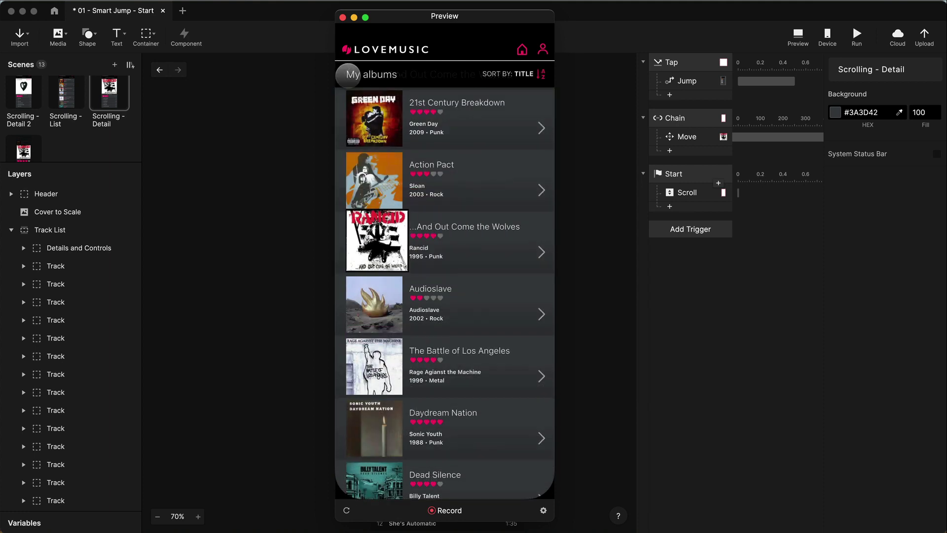
pyautogui.click(481, 249)
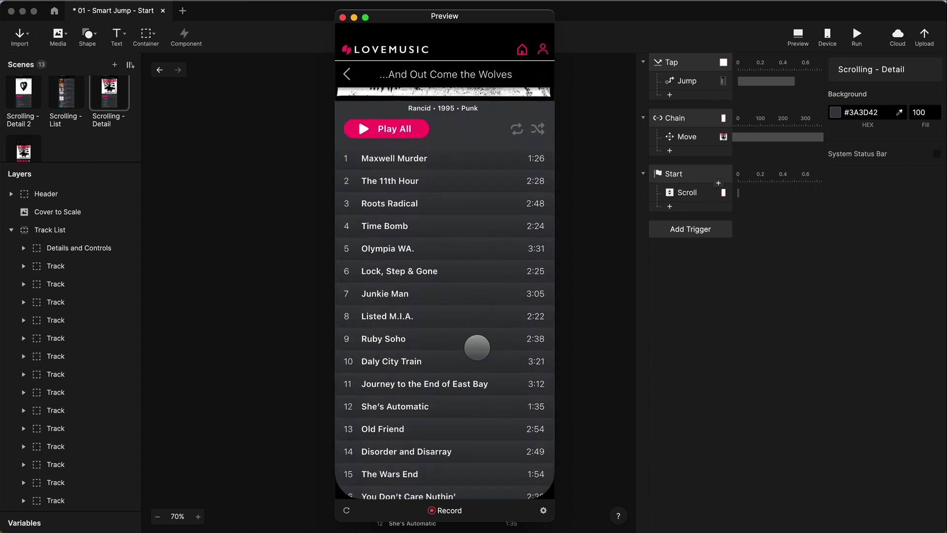
pyautogui.click(352, 74)
pyautogui.click(507, 249)
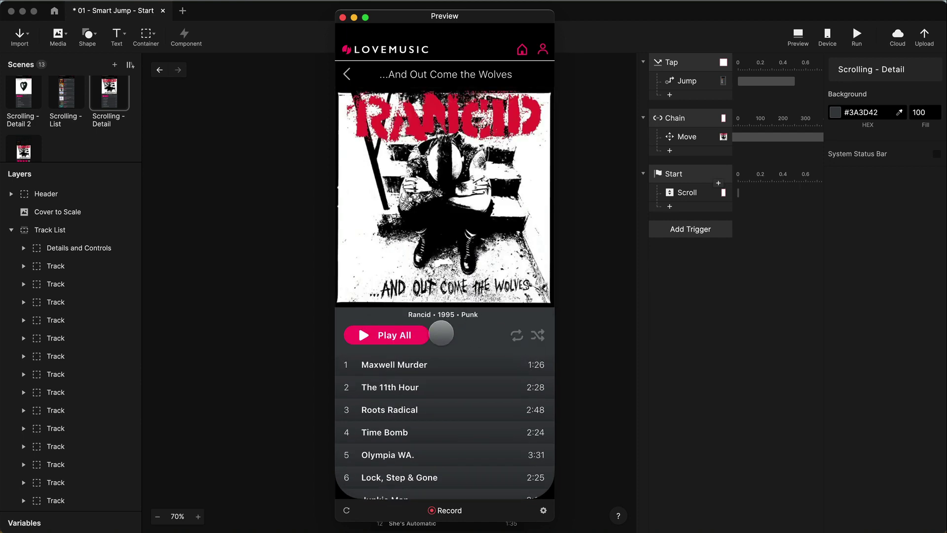
pyautogui.click(348, 76)
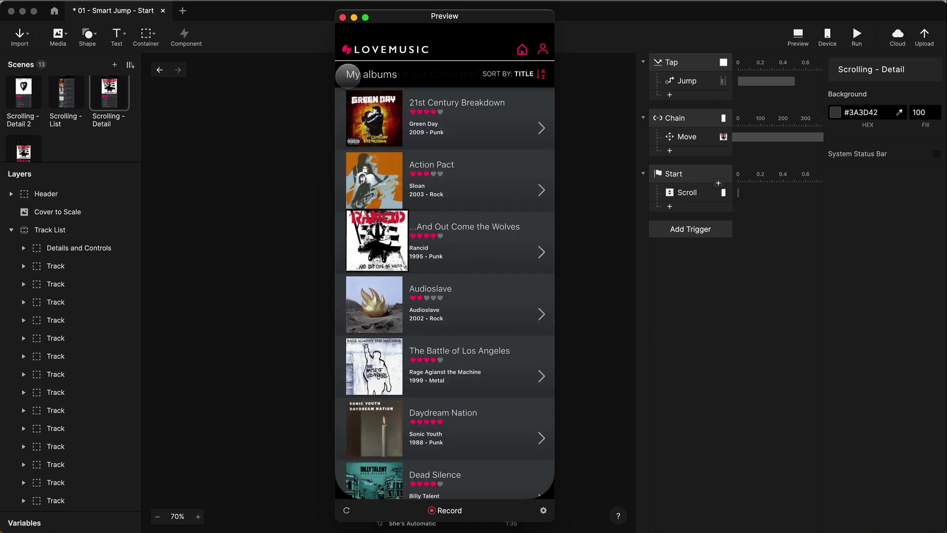
pyautogui.click(496, 252)
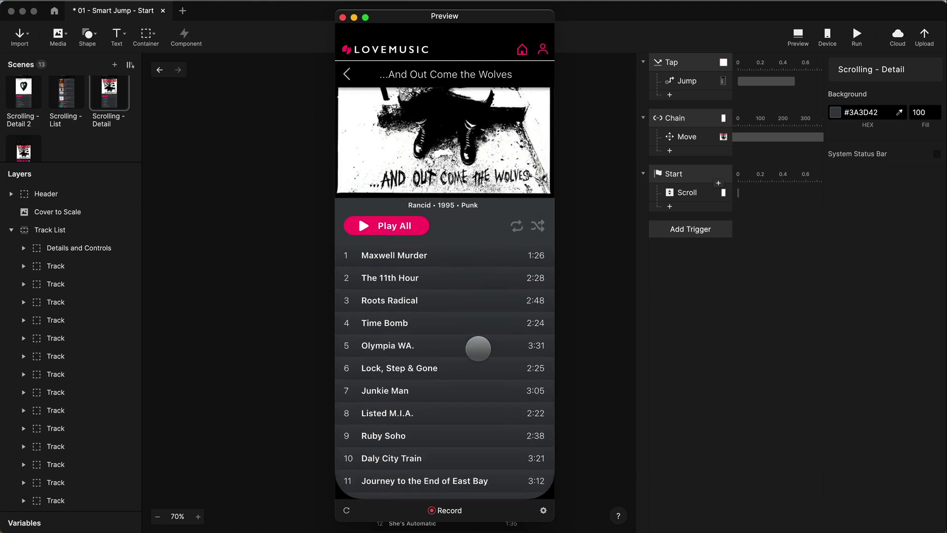
pyautogui.click(348, 76)
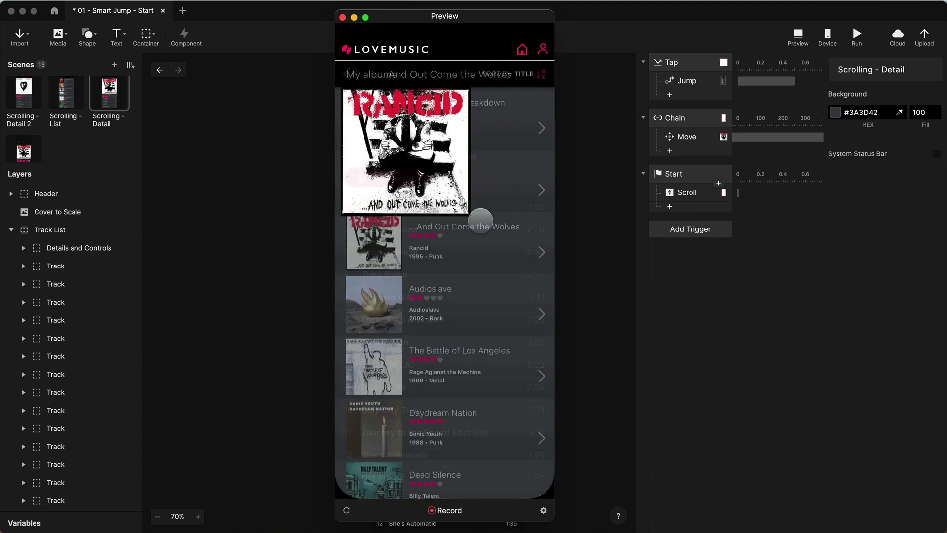
# Enable Restart Every Time on the detail scene's Start trigger
pyautogui.click(699, 173)
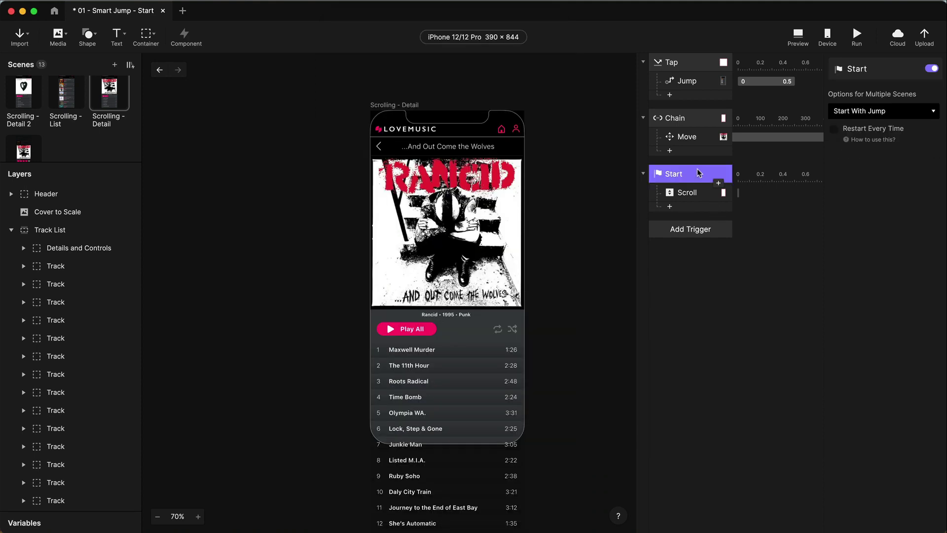
pyautogui.click(858, 129)
pyautogui.scroll(5, 427, 257)
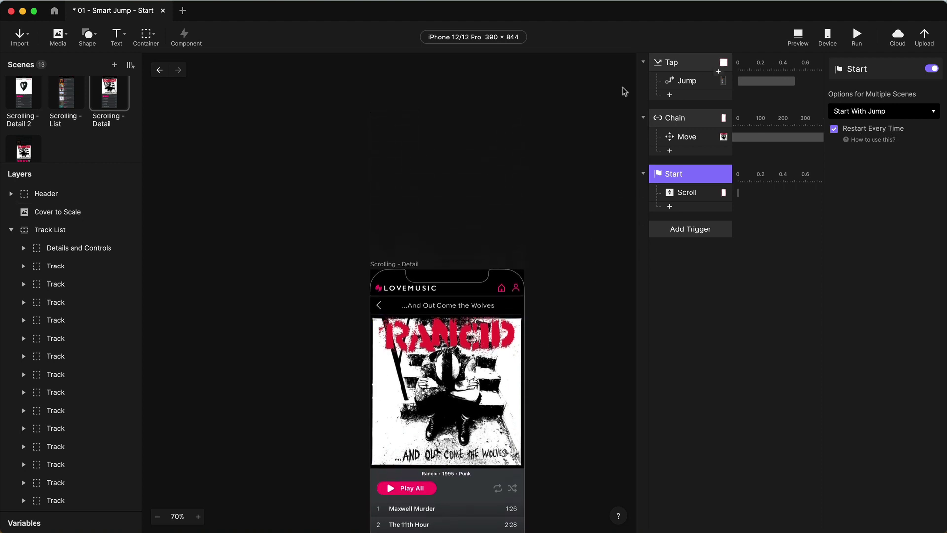
pyautogui.scroll(-6, 427, 267)
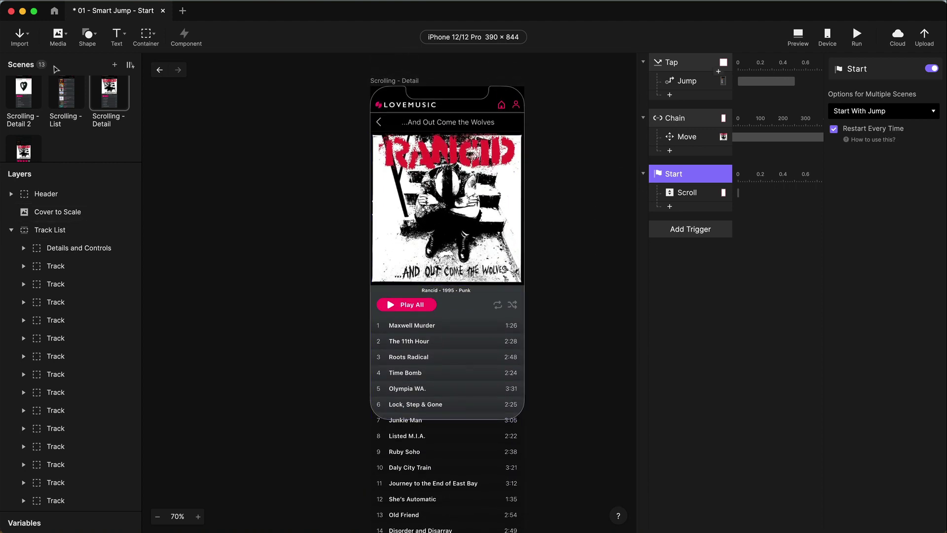
# Preview from the Scrolling - List scene, opening the Rancid album, scrolling its tracks, returning and reopening it to test the restarted trigger
pyautogui.click(59, 93)
pyautogui.click(797, 40)
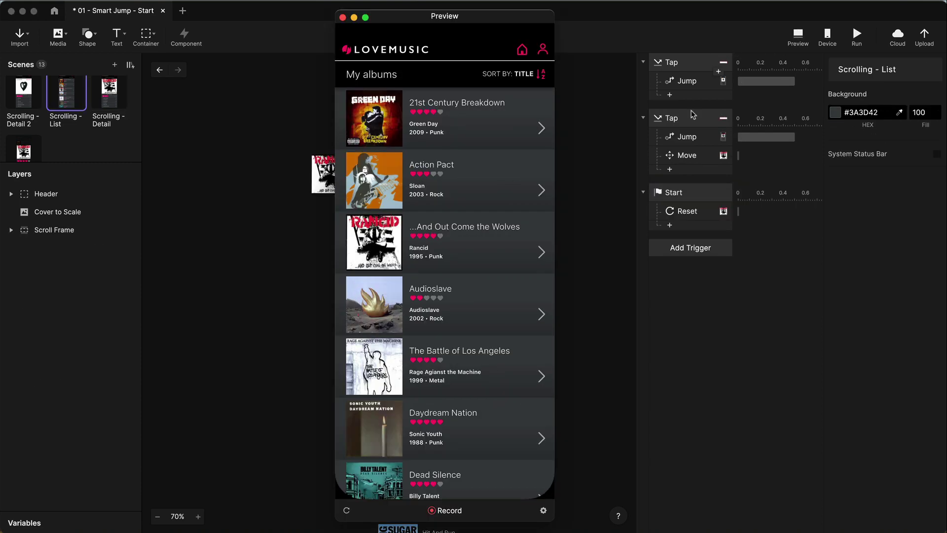
pyautogui.click(487, 245)
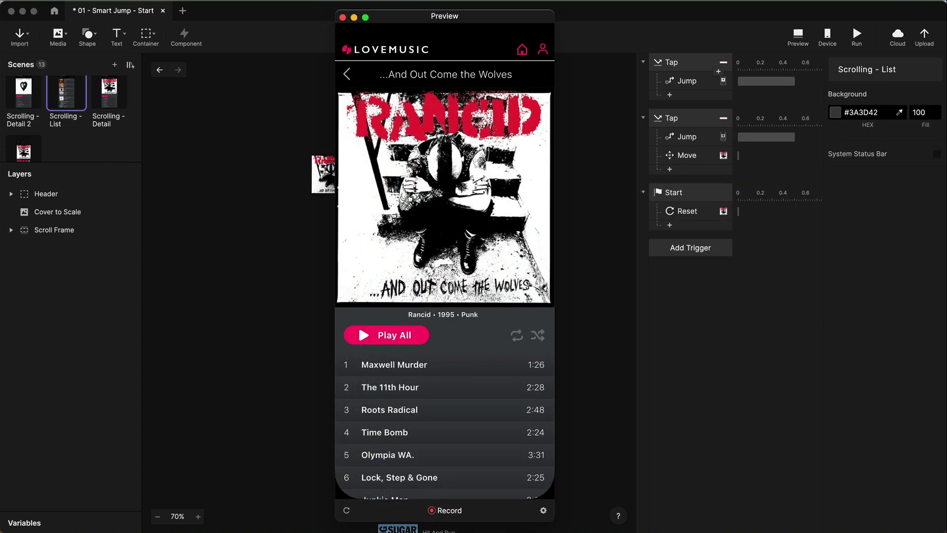
pyautogui.scroll(-5, 481, 325)
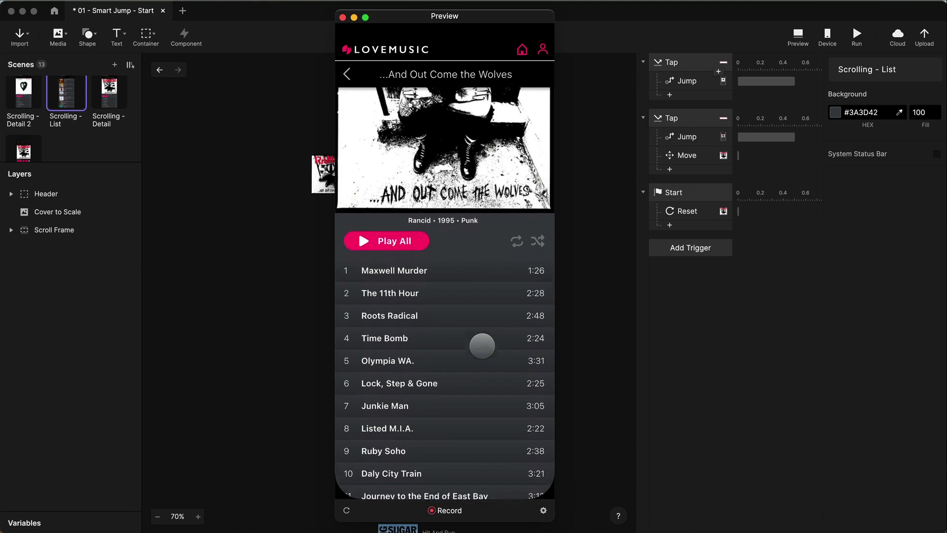
pyautogui.click(353, 77)
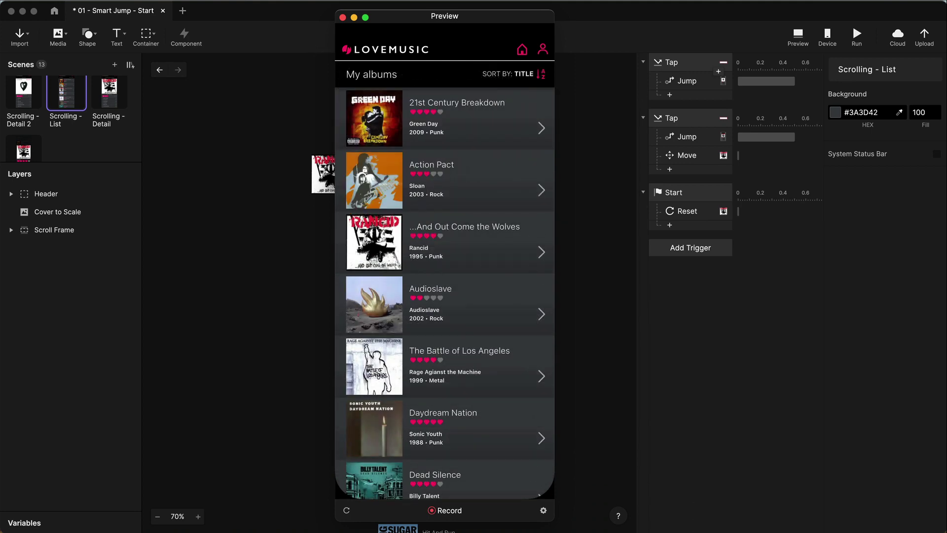
pyautogui.click(490, 261)
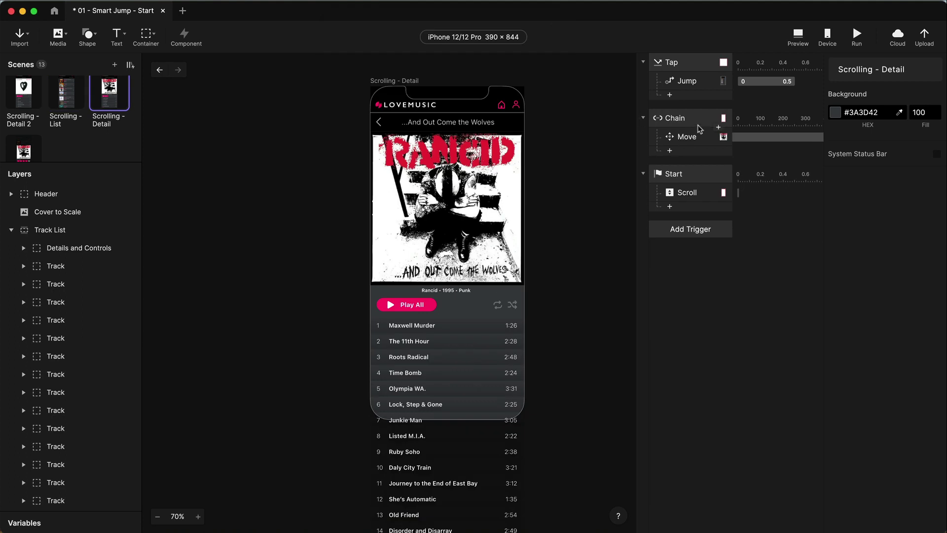
# Add a Move response to the detail scene's Start trigger that moves Cover to Scale to Y 114 with a duration of 0
pyautogui.click(696, 121)
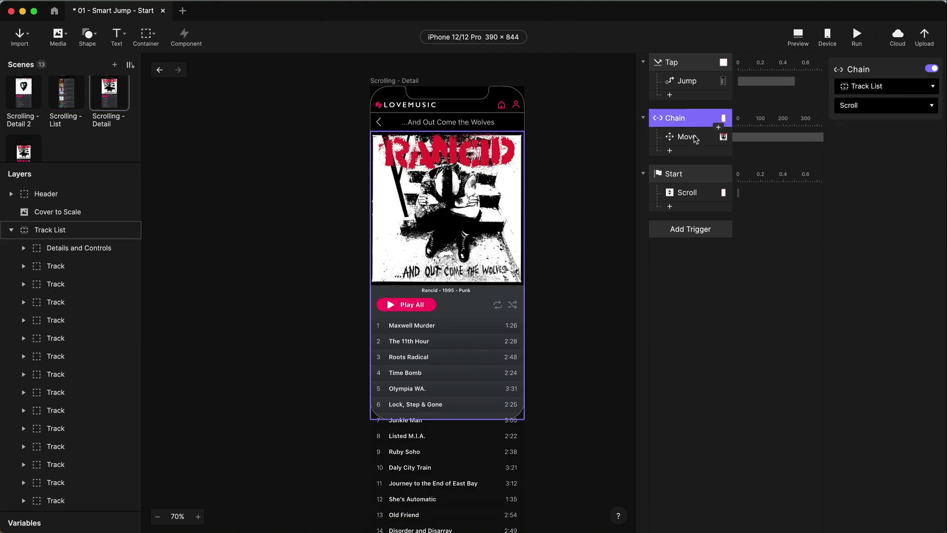
pyautogui.click(696, 138)
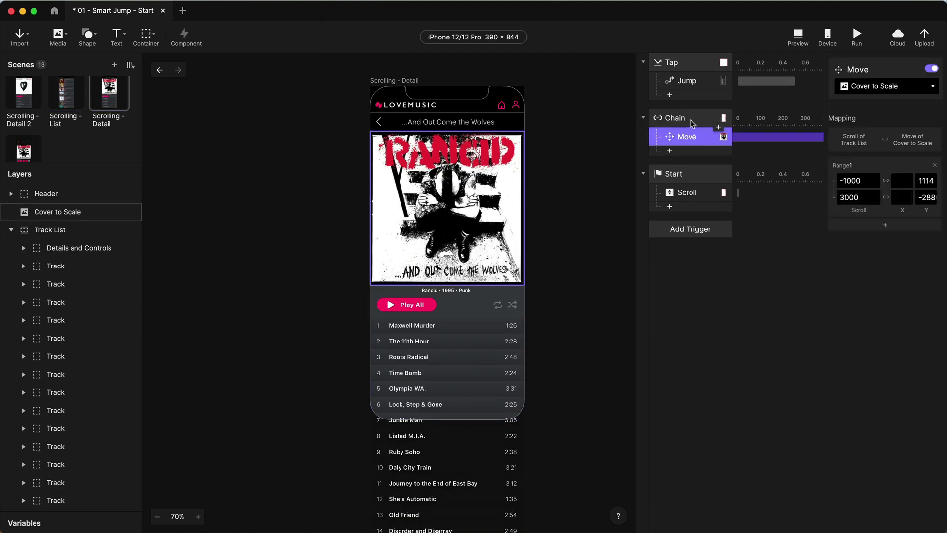
pyautogui.click(699, 178)
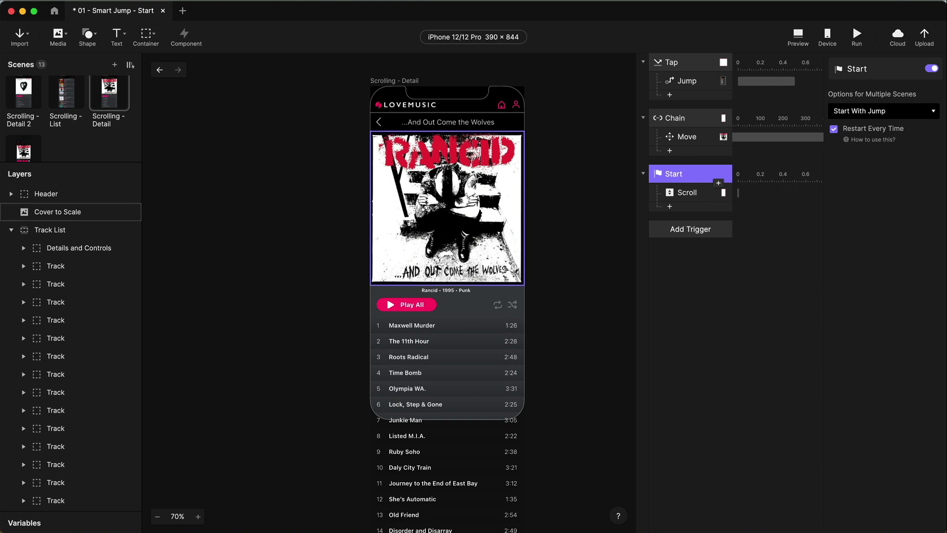
pyautogui.click(58, 212)
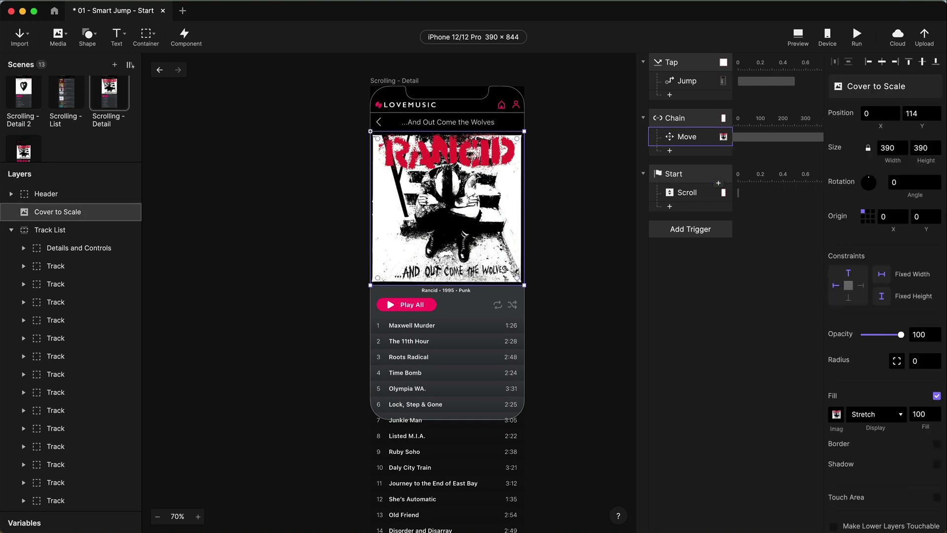
pyautogui.click(718, 184)
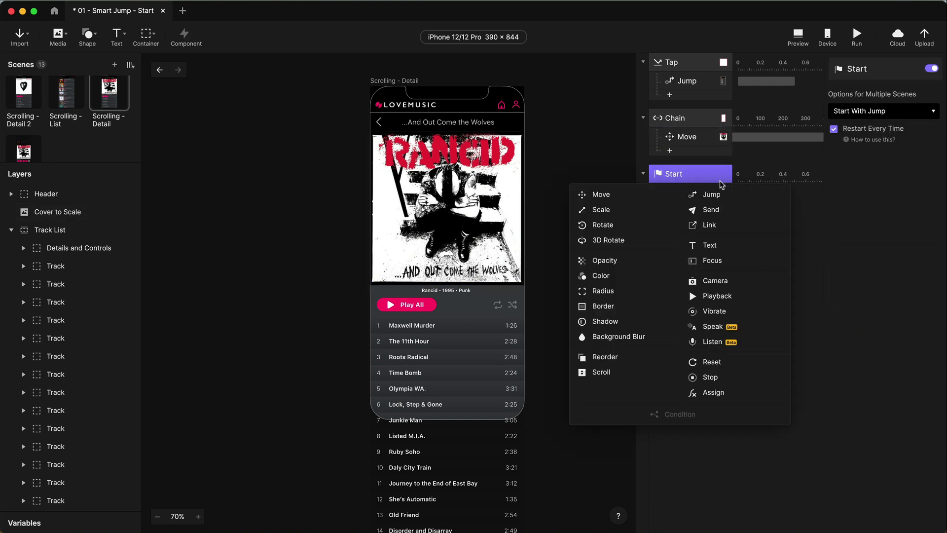
pyautogui.click(618, 195)
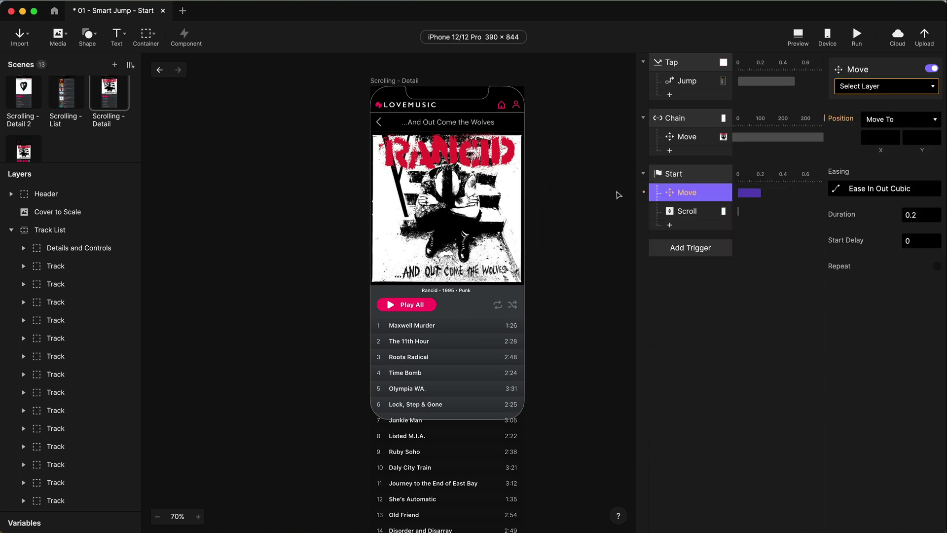
pyautogui.click(873, 87)
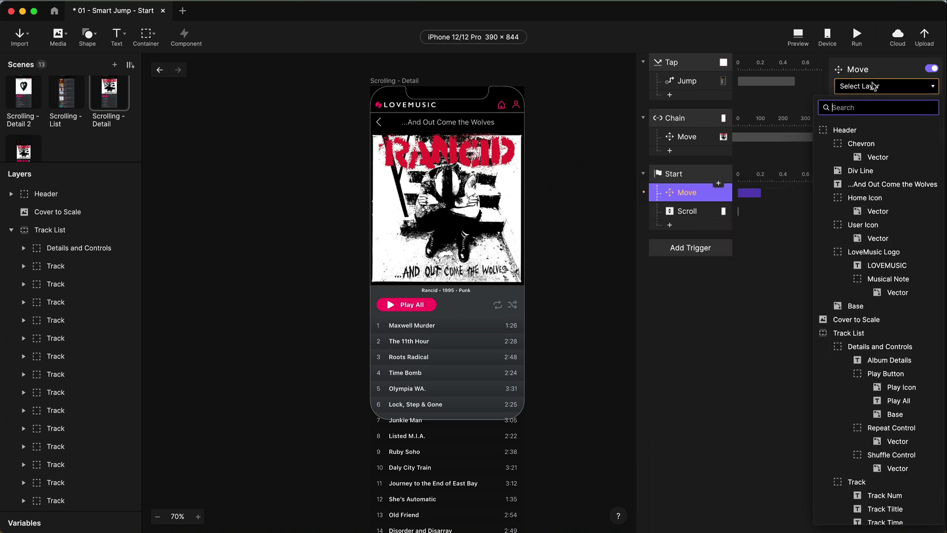
pyautogui.click(856, 320)
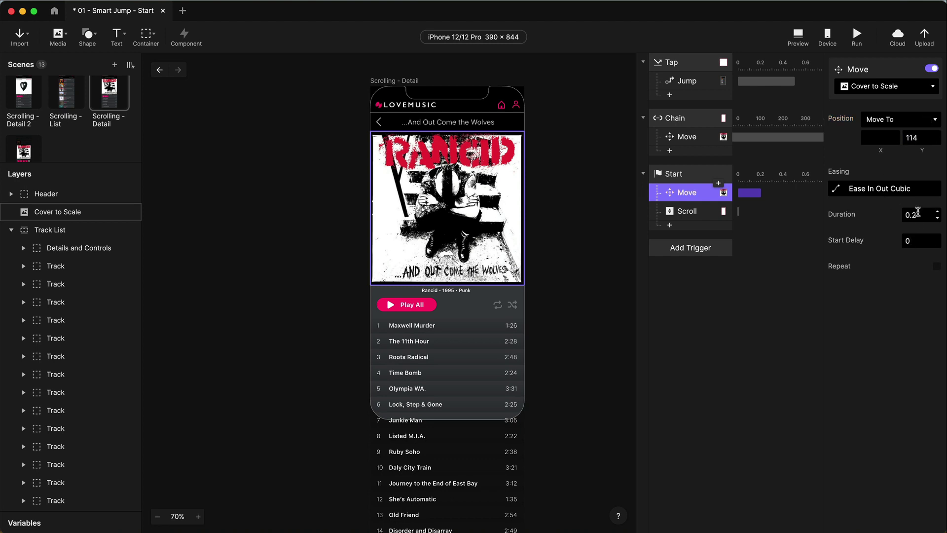
pyautogui.write('0')
pyautogui.press('Return')
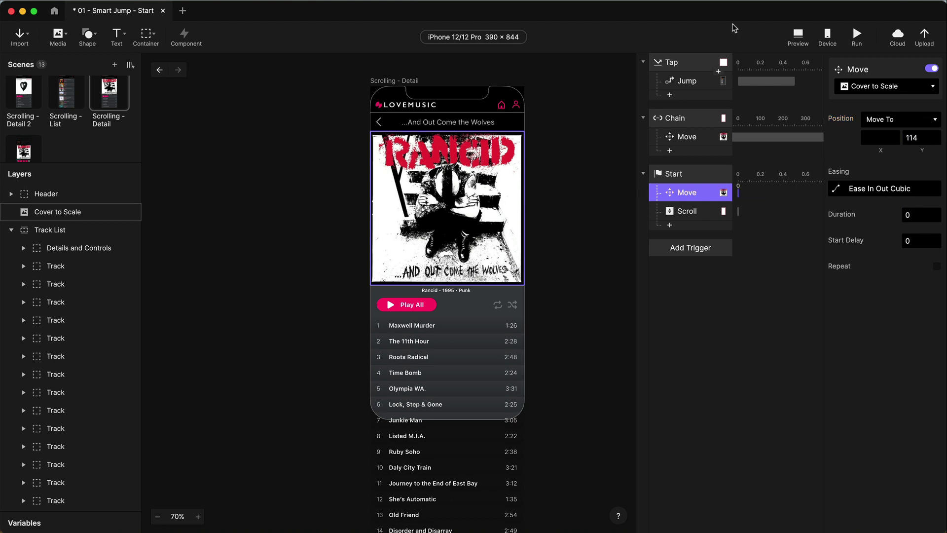
# Preview from the Scrolling - List scene, opening the Rancid album, scrolling its tracks, and jumping back and forth to test the cover reset
pyautogui.click(78, 104)
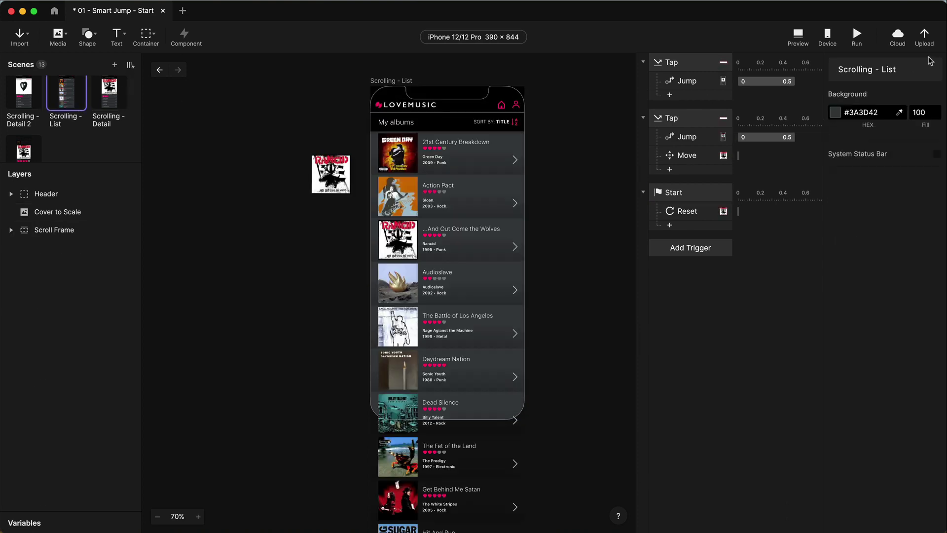
pyautogui.click(799, 40)
pyautogui.moveTo(454, 255); pyautogui.dragTo(494, 207)
pyautogui.click(493, 154)
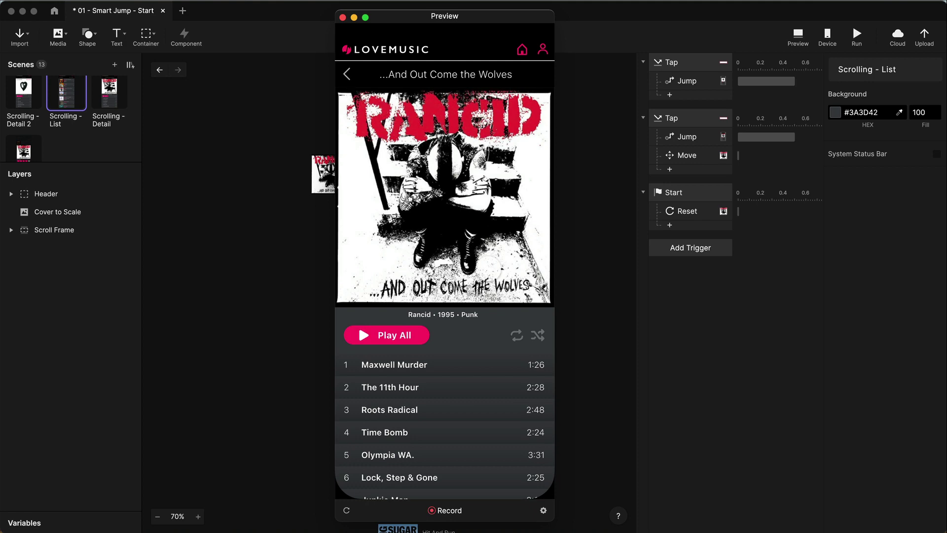
pyautogui.scroll(-2, 486, 392)
pyautogui.scroll(-4, 485, 391)
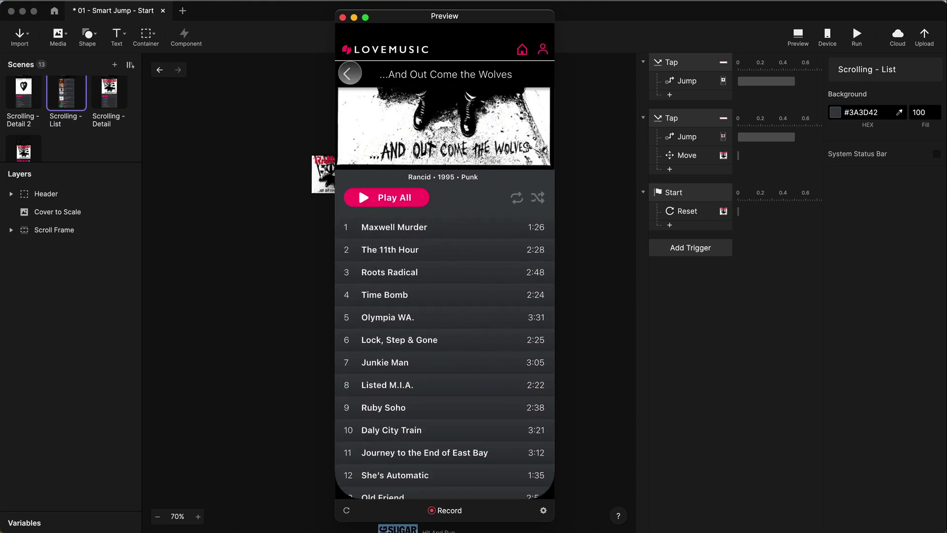
pyautogui.click(347, 74)
pyautogui.click(481, 155)
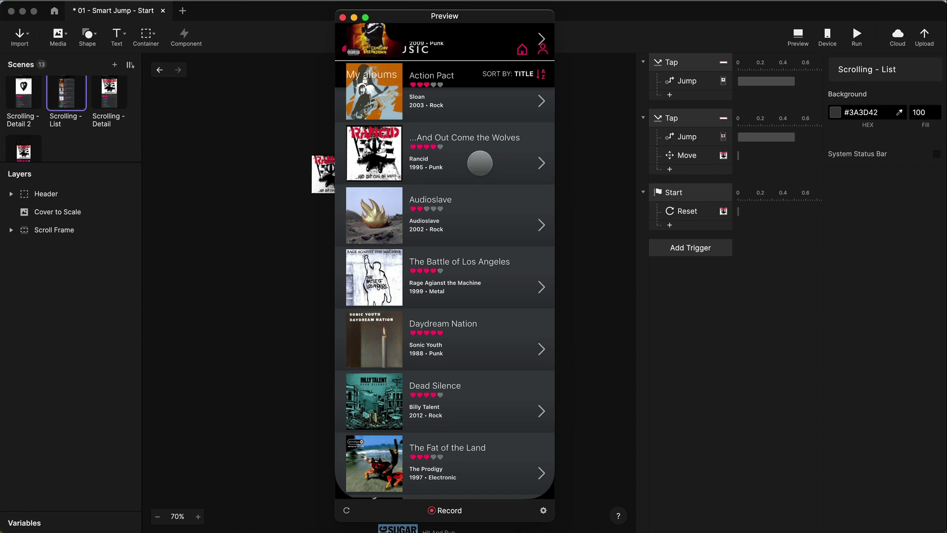
pyautogui.click(347, 74)
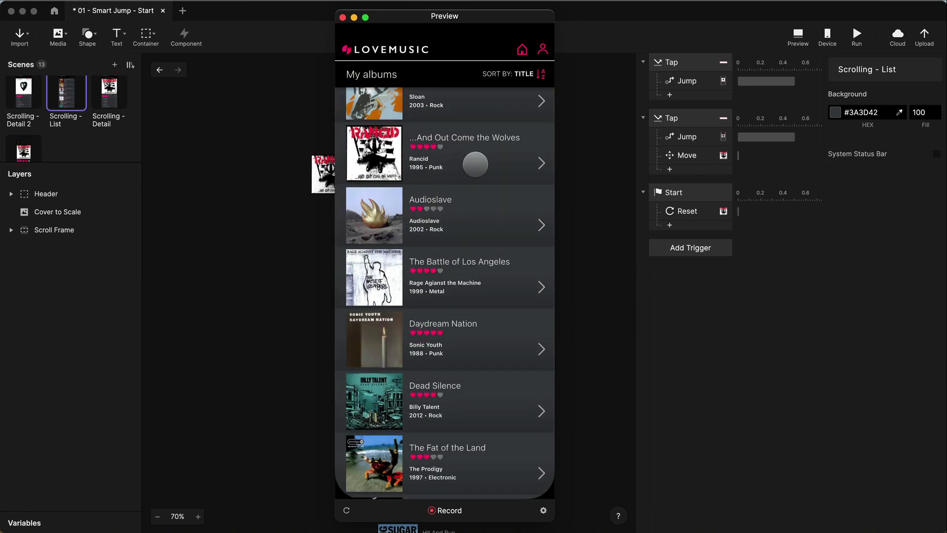
pyautogui.click(478, 162)
pyautogui.click(347, 74)
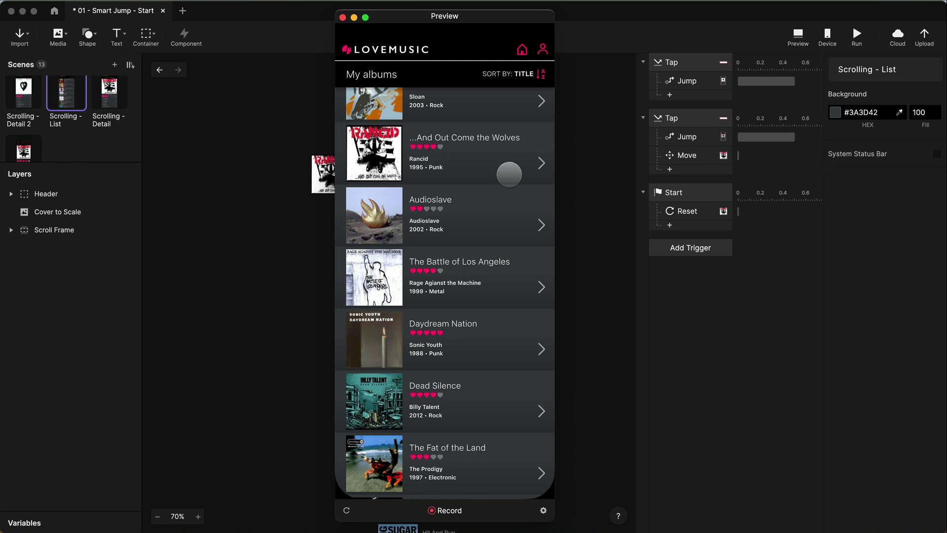
# Shift the album list in the preview, repeatedly reopen the Rancid album, including after scrolling its tracks, and close the preview
pyautogui.moveTo(509, 174); pyautogui.dragTo(457, 218)
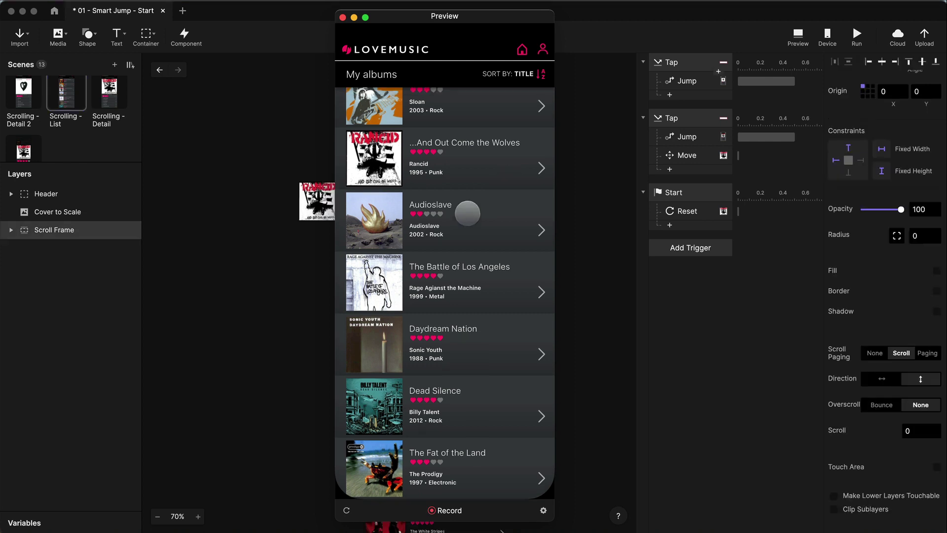
pyautogui.click(478, 163)
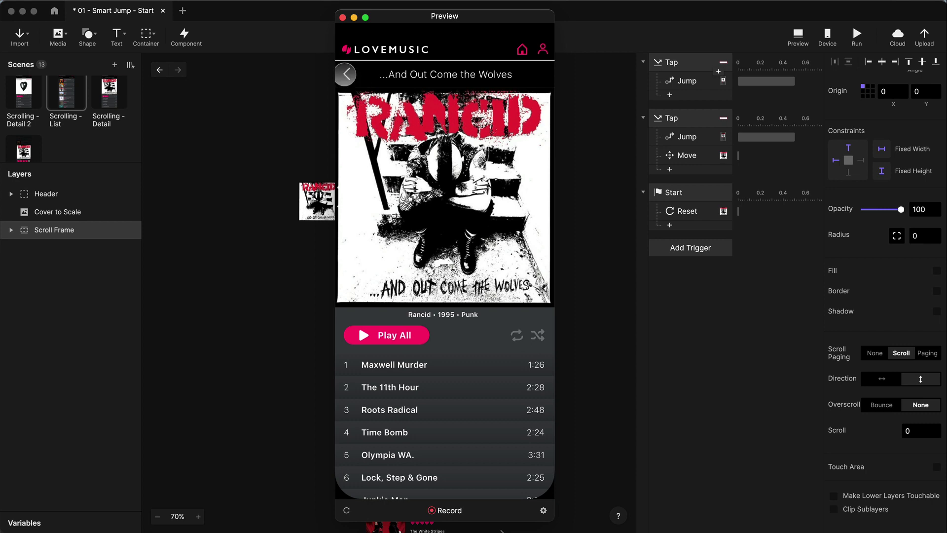
pyautogui.click(347, 74)
pyautogui.click(439, 145)
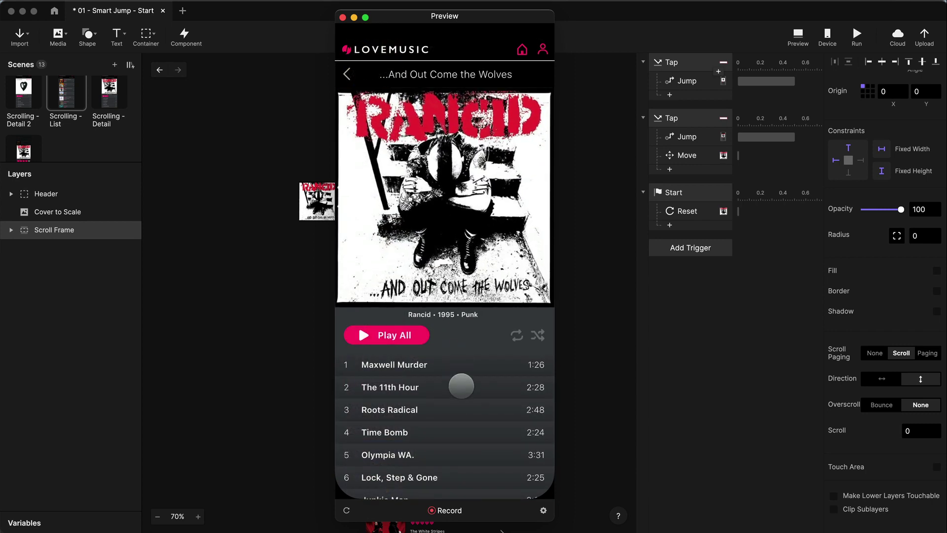
pyautogui.scroll(-5, 462, 387)
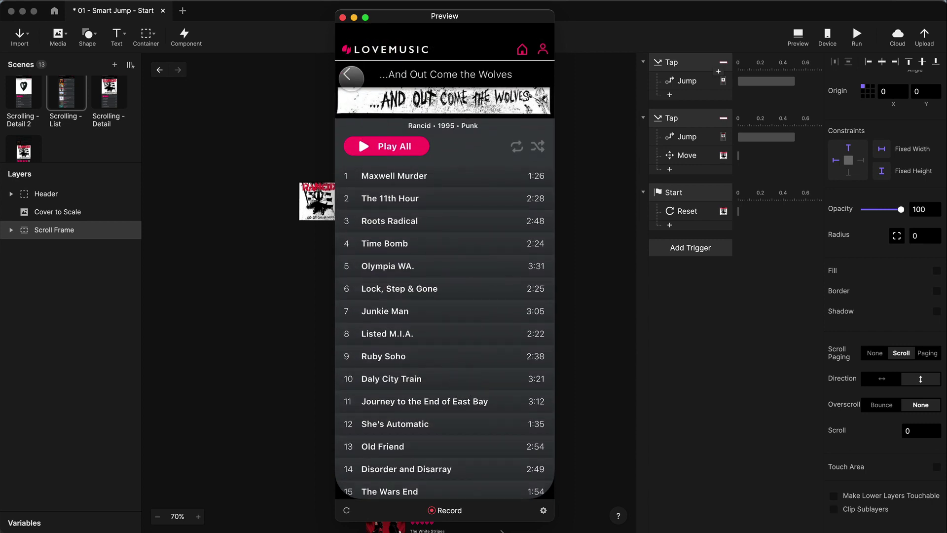
pyautogui.click(347, 74)
pyautogui.click(477, 162)
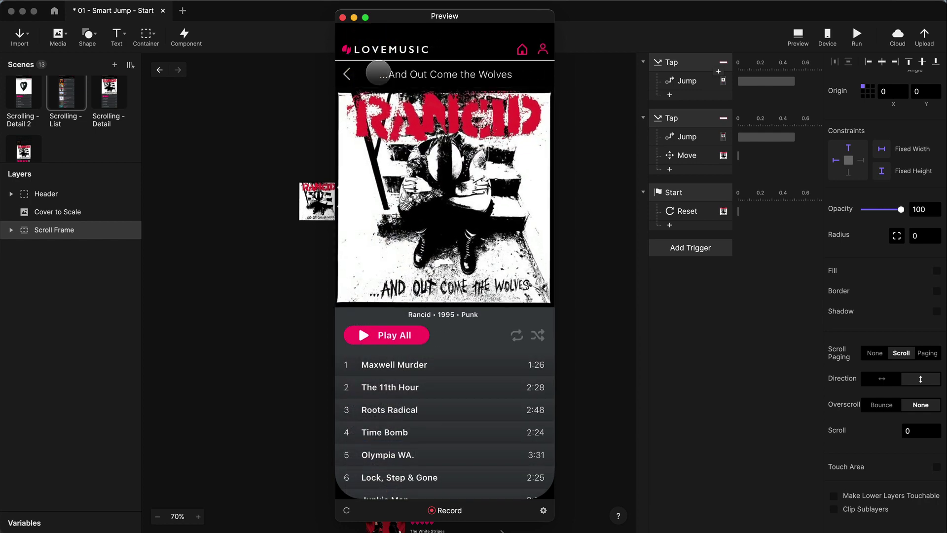
pyautogui.click(348, 72)
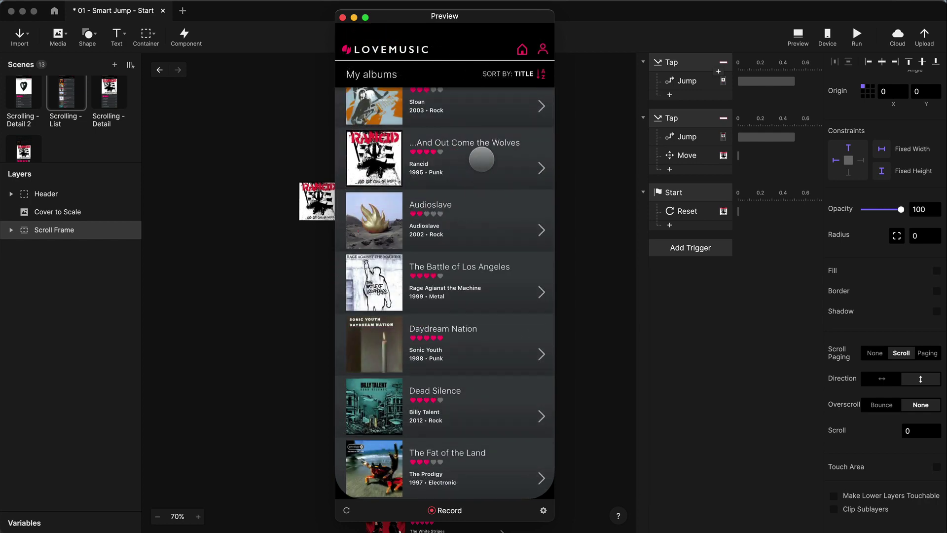
pyautogui.click(480, 159)
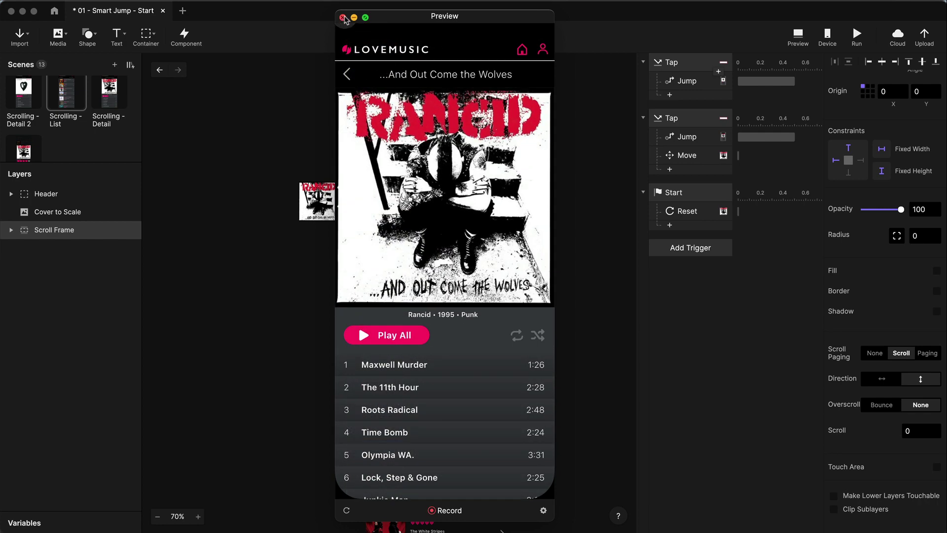
pyautogui.click(342, 18)
# Enable Clip Sublayers on the Scroll Frame layer of the Scrolling - List scene
pyautogui.click(58, 98)
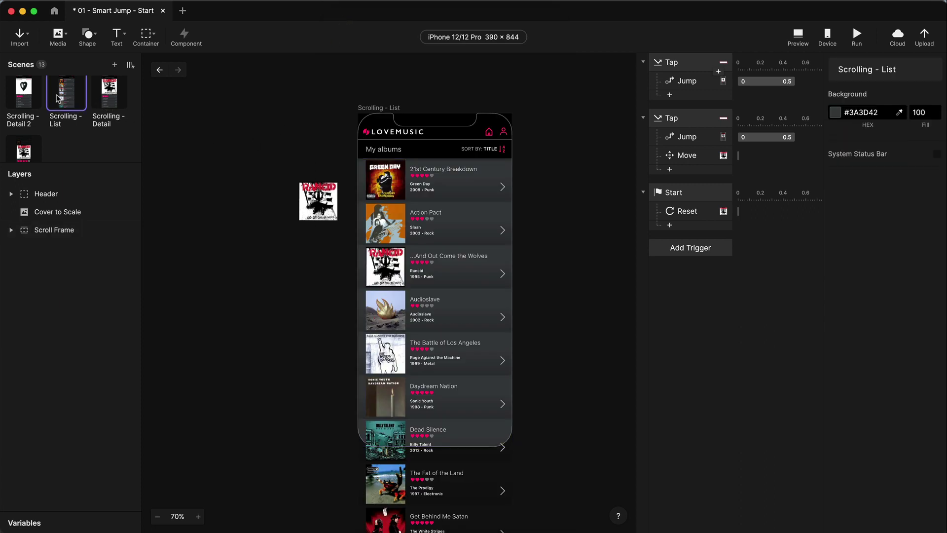
pyautogui.click(55, 230)
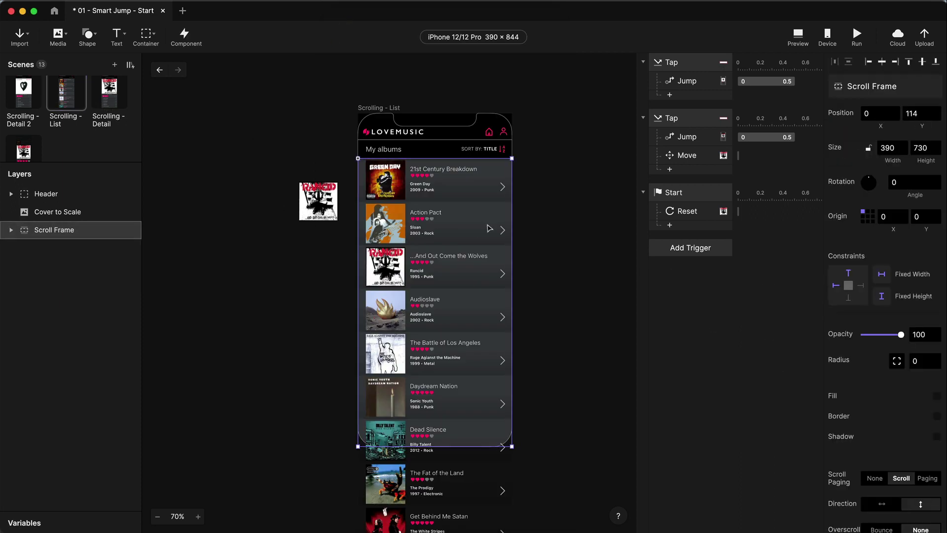
pyautogui.scroll(-3, 885, 384)
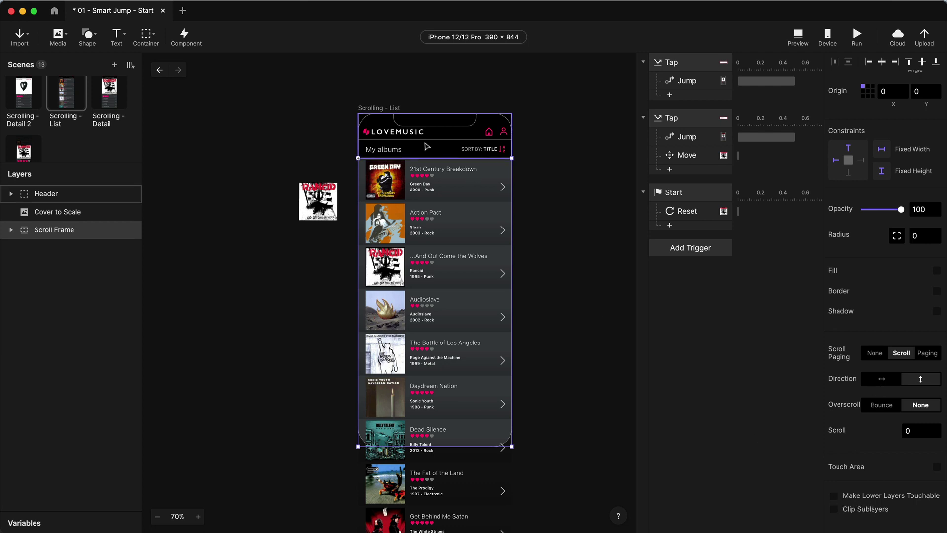
pyautogui.click(78, 192)
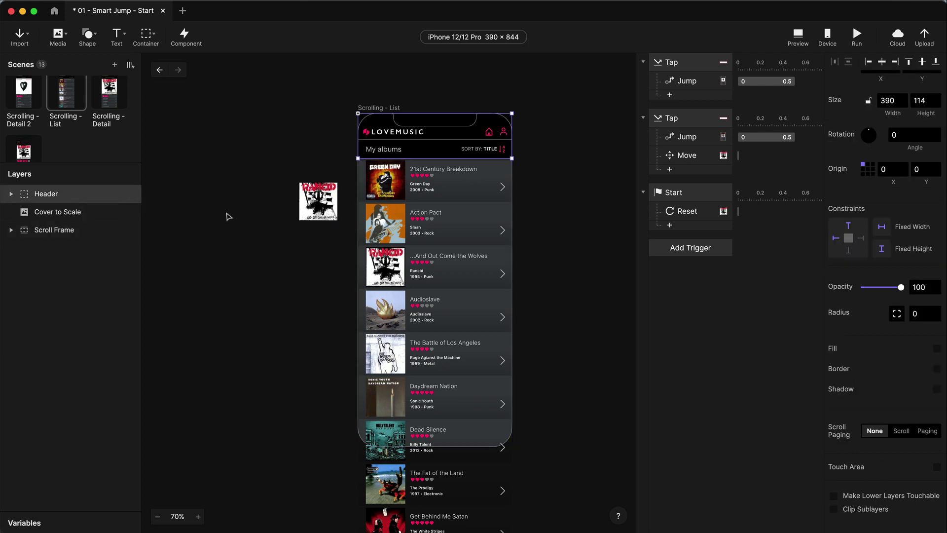
pyautogui.click(69, 231)
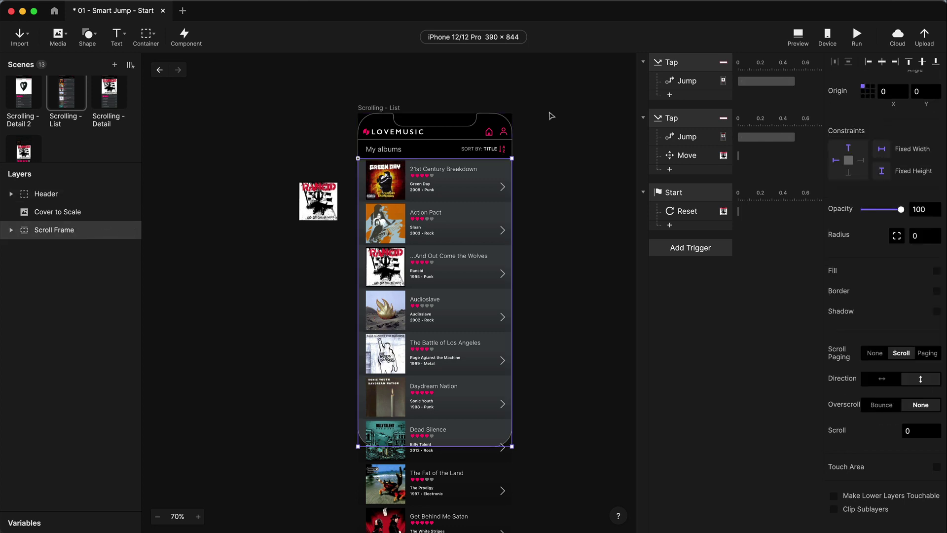
pyautogui.click(864, 510)
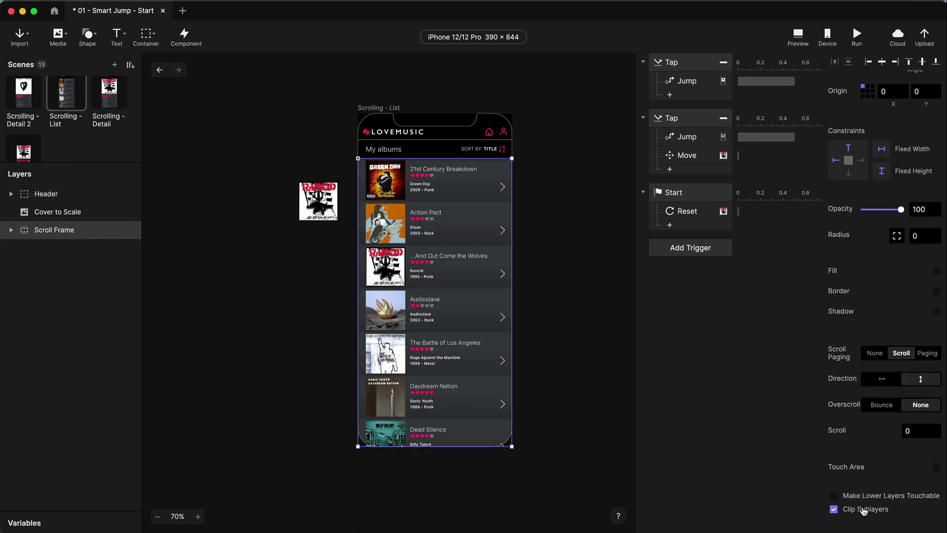
# Enable Clip Sublayers on the Track List layer of the Scrolling - Detail scene
pyautogui.click(110, 99)
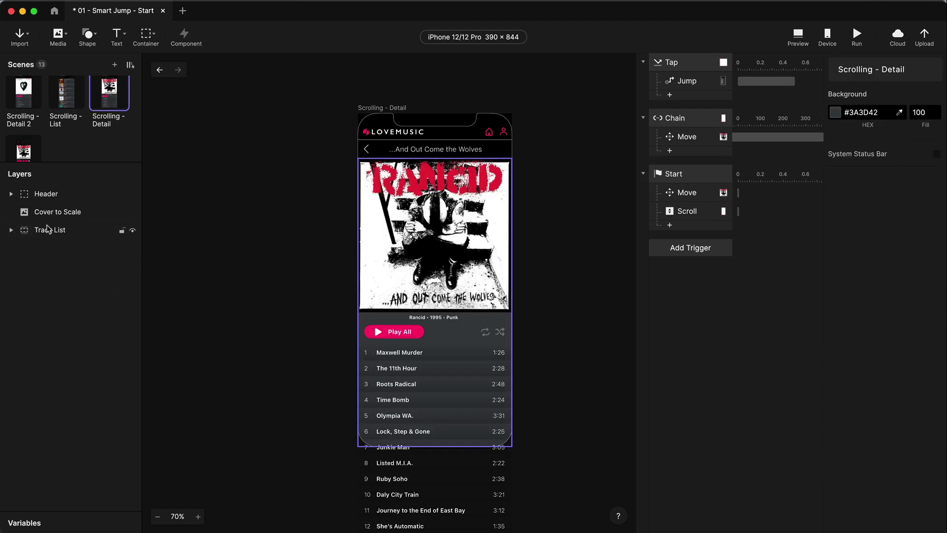
pyautogui.click(81, 235)
pyautogui.scroll(-5, 906, 495)
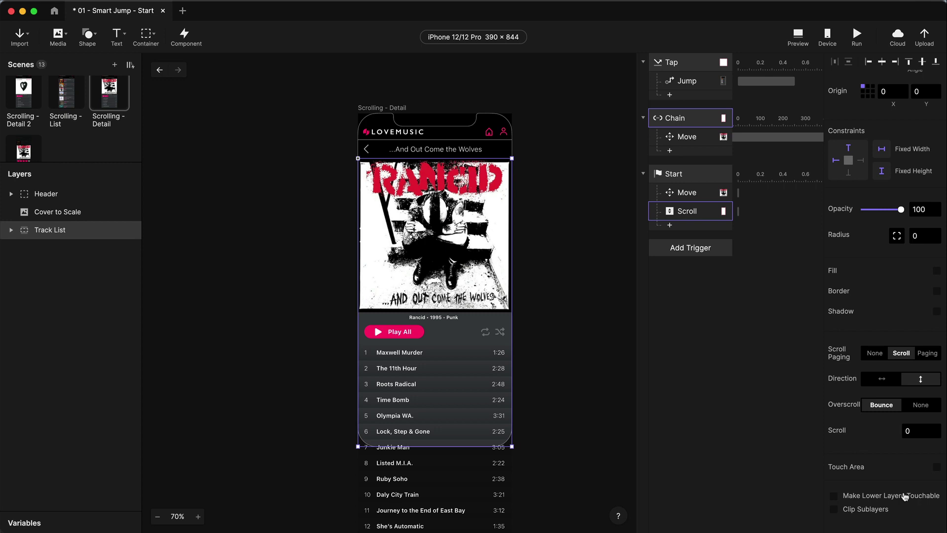
pyautogui.click(856, 513)
# Preview from the Scrolling - List scene, scroll the albums, open the Rancid album, scroll its tracks, and return to the list
pyautogui.click(75, 98)
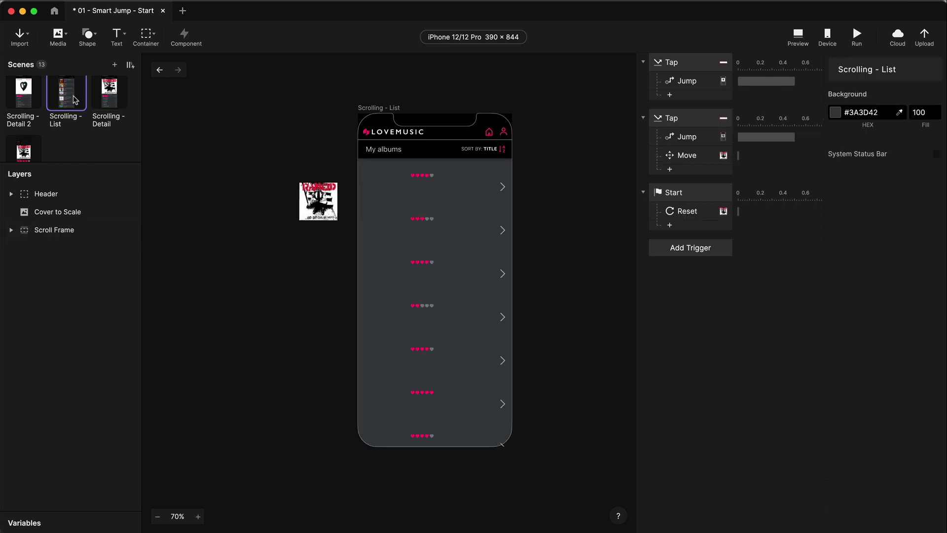
pyautogui.click(804, 39)
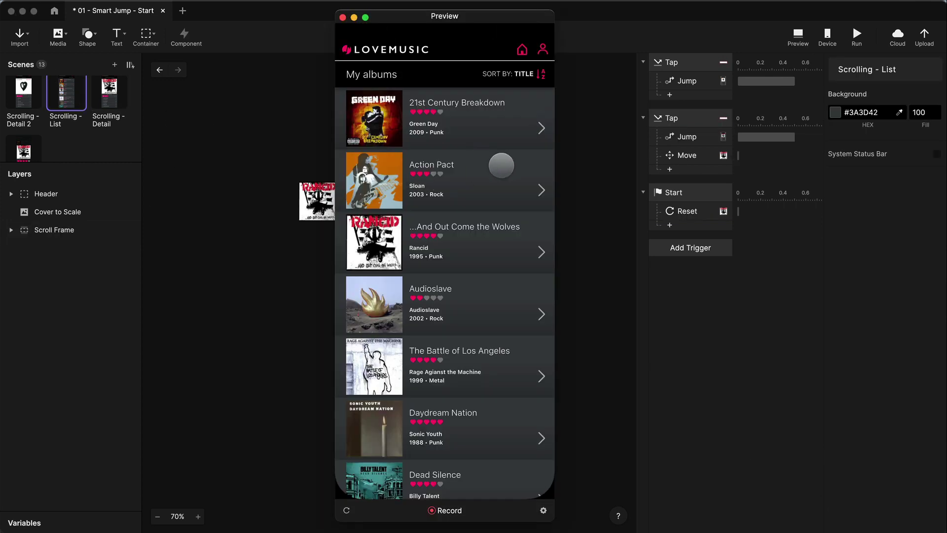
pyautogui.scroll(-4, 496, 175)
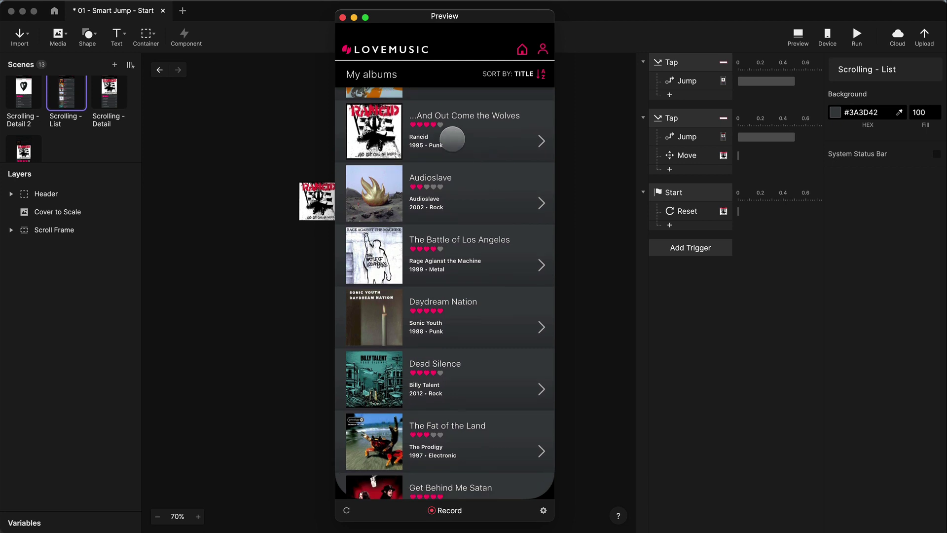
pyautogui.click(491, 141)
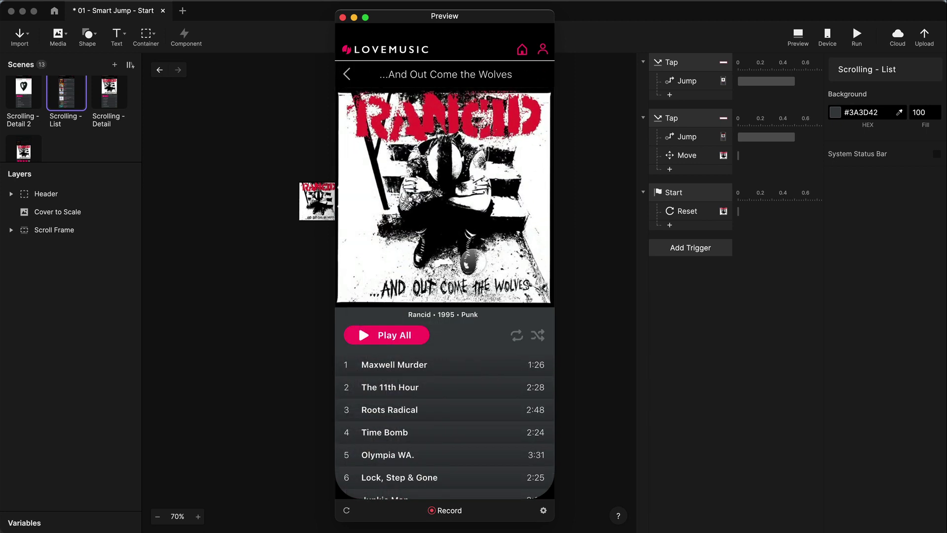
pyautogui.scroll(-5, 480, 359)
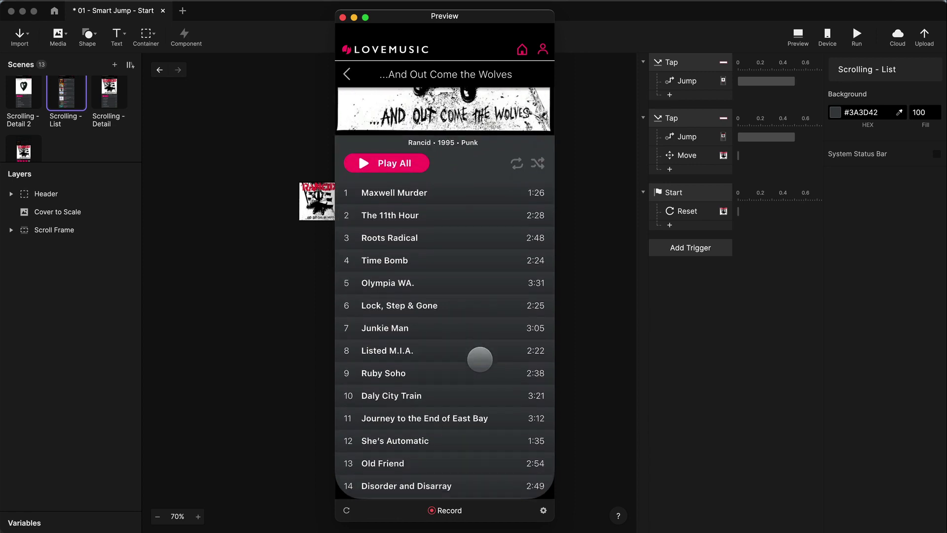
pyautogui.click(348, 76)
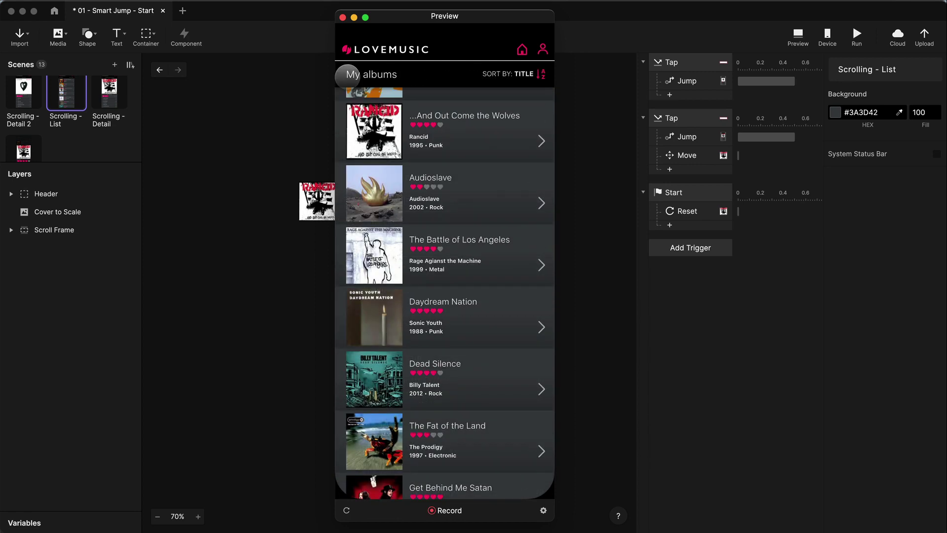
# Shift the album list in the preview, reopen the Rancid album, scroll its tracks down and back up repeatedly, and close the preview
pyautogui.scroll(3, 458, 187)
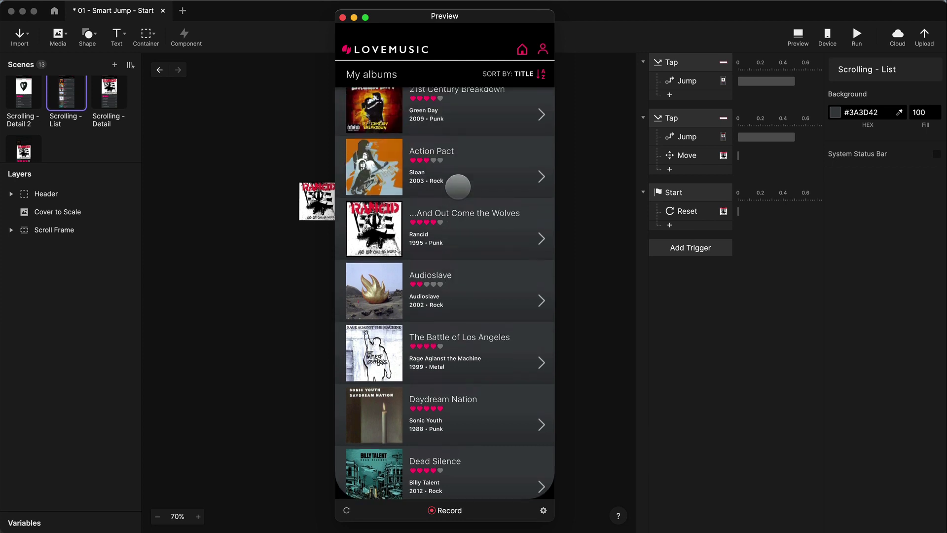
pyautogui.click(500, 250)
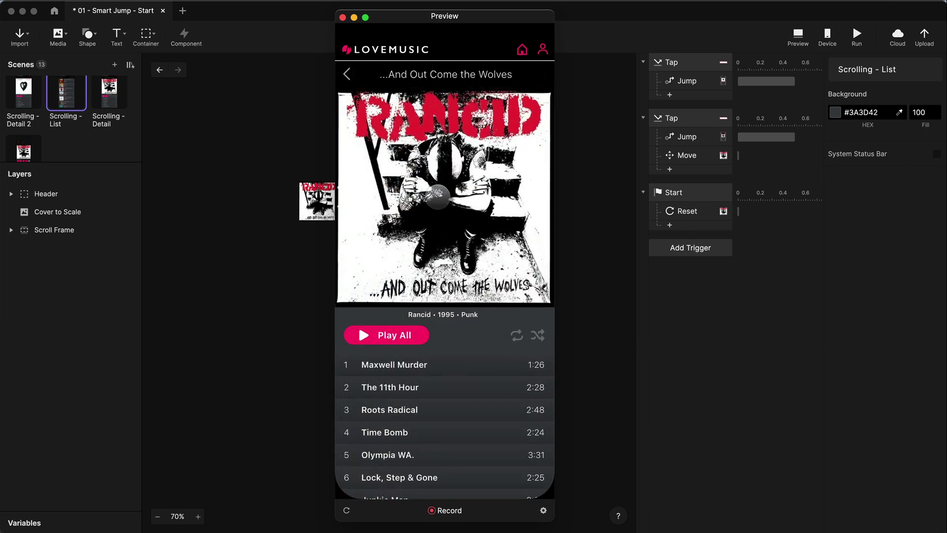
pyautogui.scroll(-5, 470, 383)
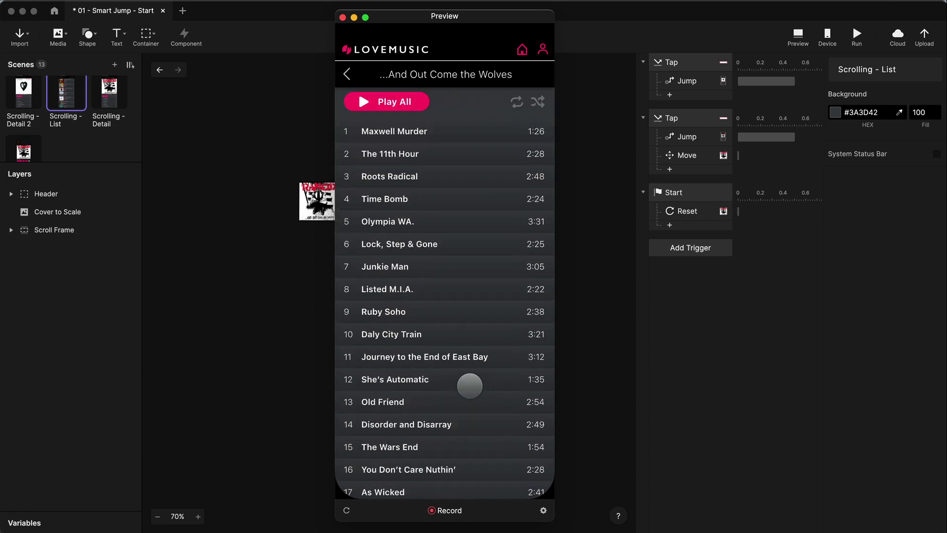
pyautogui.scroll(5, 467, 380)
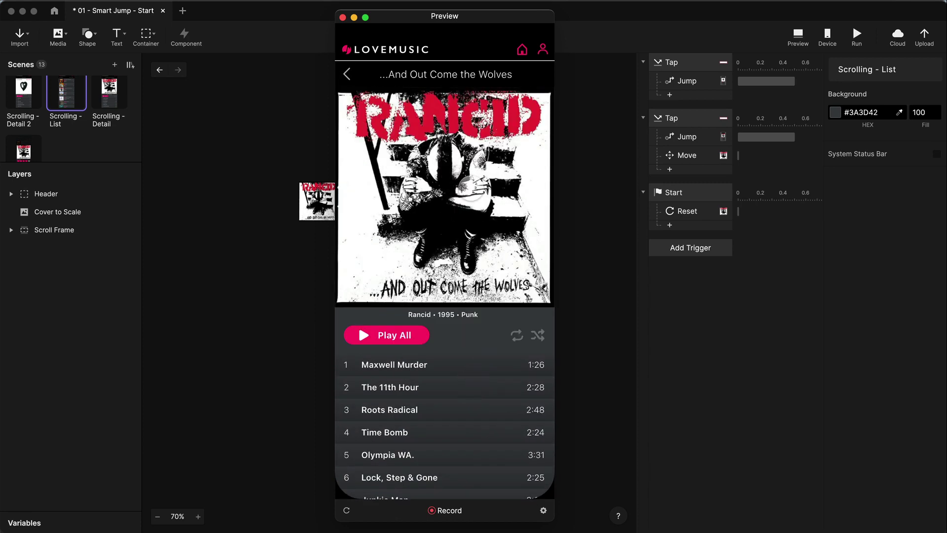
pyautogui.scroll(-5, 462, 369)
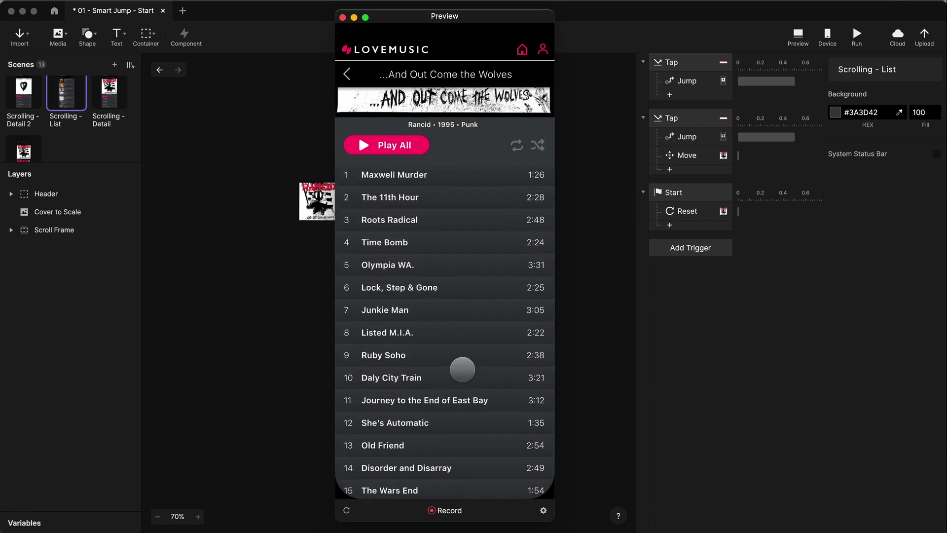
pyautogui.scroll(5, 462, 369)
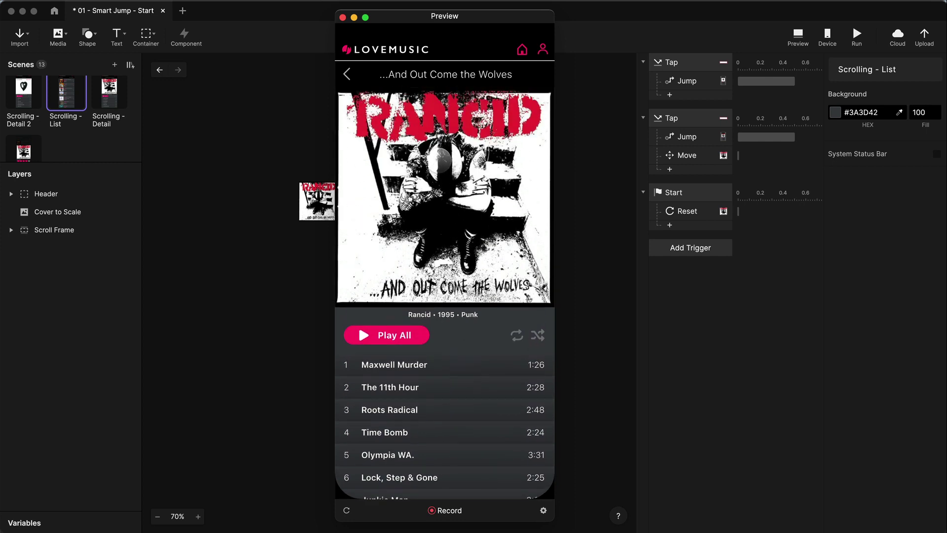
pyautogui.click(343, 17)
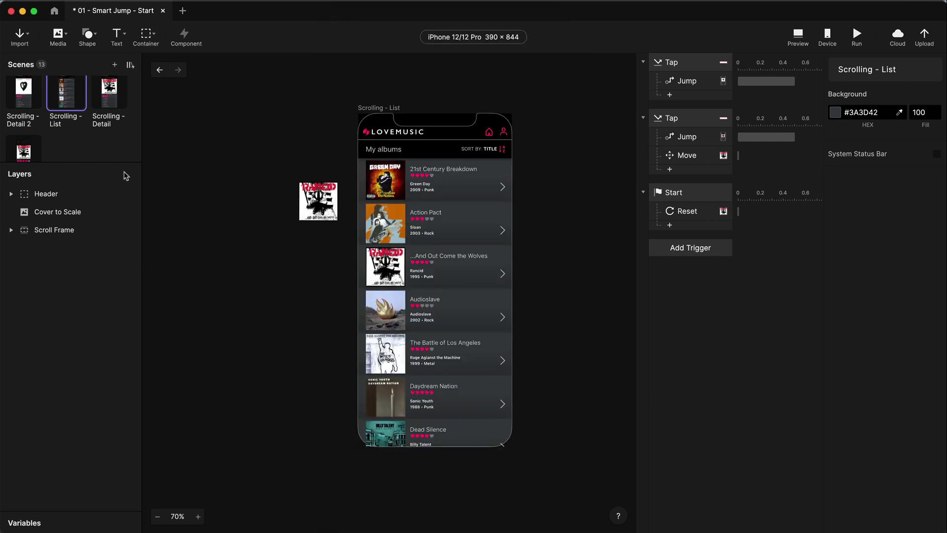
# Enable Make Lower Layers Touchable on the Cover to Scale layer of the Scrolling - Detail scene
pyautogui.click(115, 101)
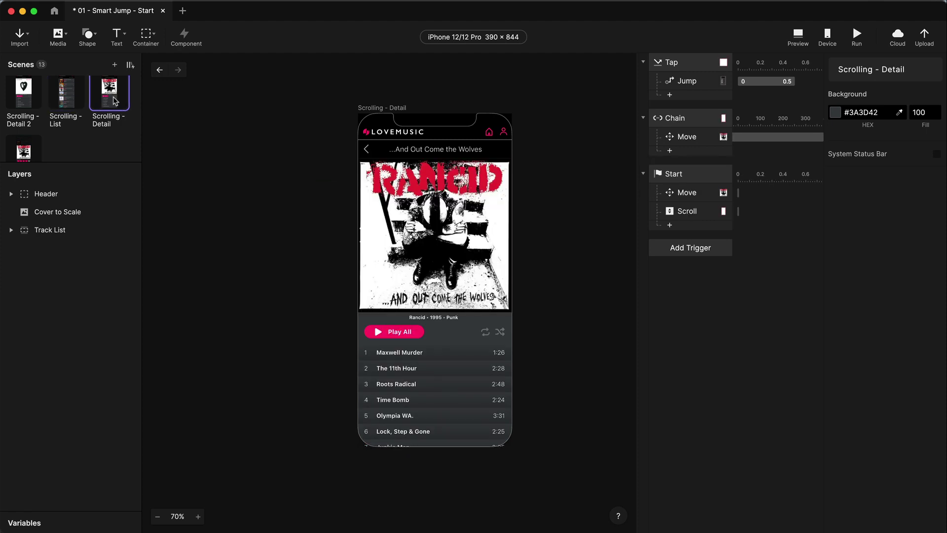
pyautogui.click(439, 359)
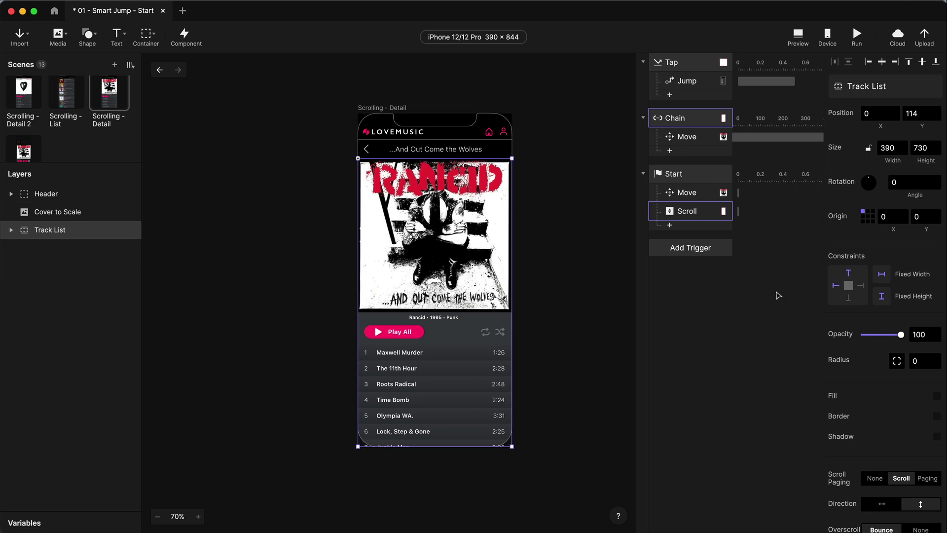
pyautogui.scroll(-5, 881, 333)
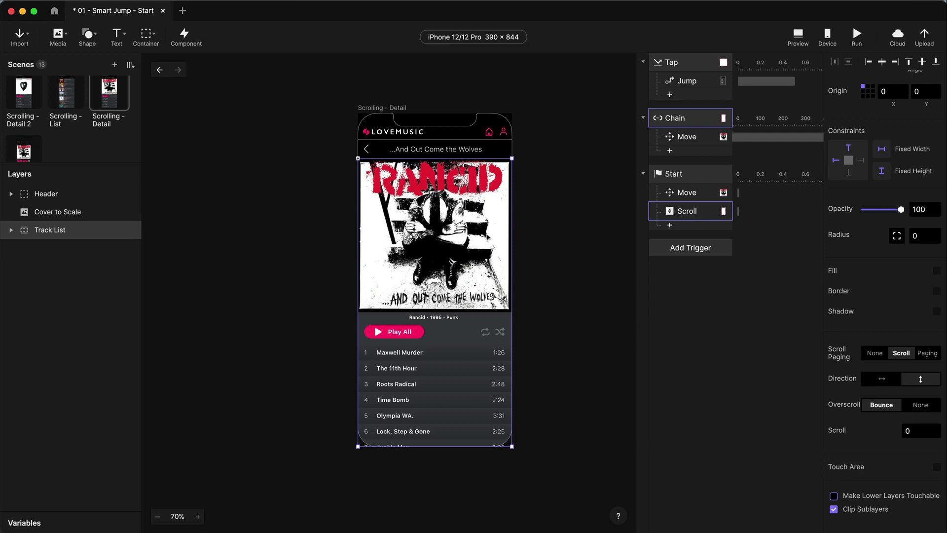
pyautogui.click(57, 212)
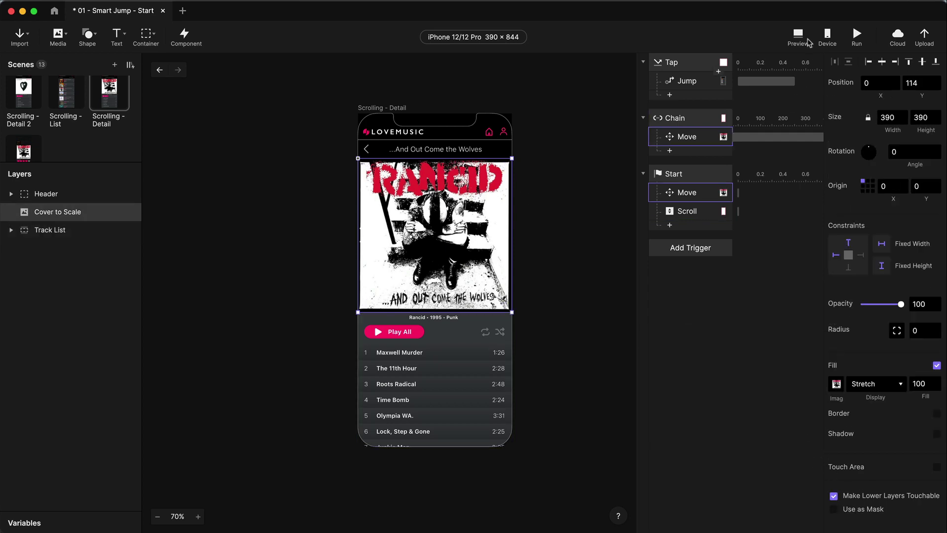
# Preview the Scrolling - Detail scene, scroll the tracks down and back up starting from the cover image, and close the preview
pyautogui.click(809, 43)
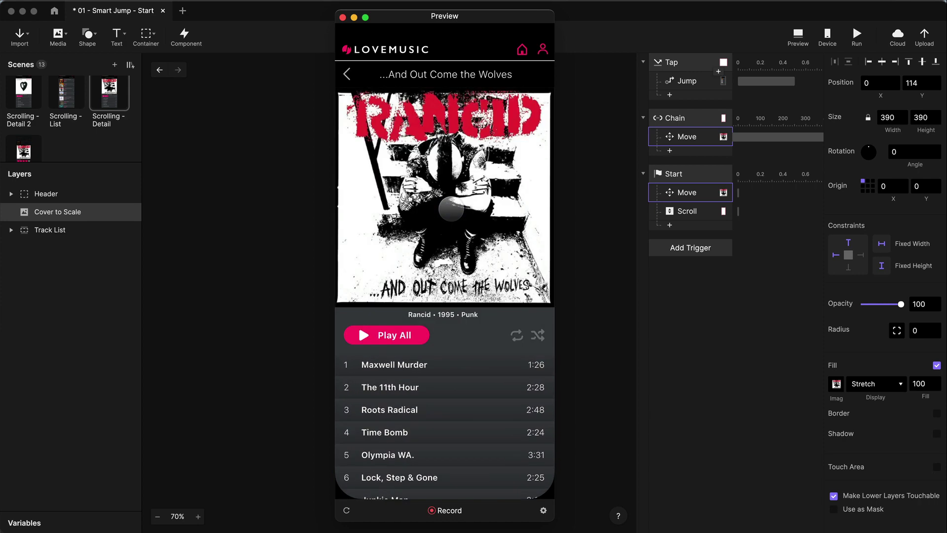
pyautogui.scroll(-5, 450, 211)
pyautogui.scroll(5, 450, 212)
pyautogui.scroll(-6, 456, 246)
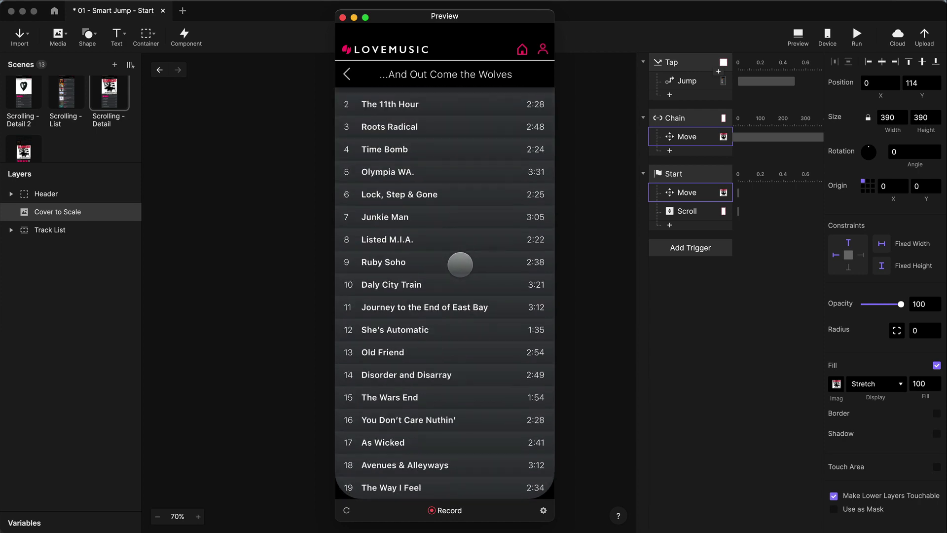
pyautogui.scroll(6, 460, 265)
pyautogui.click(342, 17)
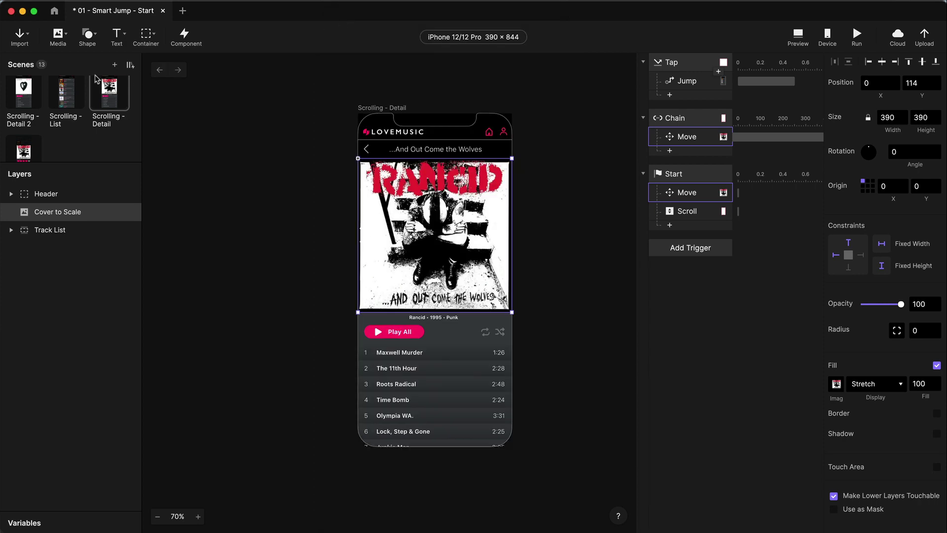
# Preview the full flow from Scrolling - List: scroll the albums, open the Rancid album, scroll from the cover, and jump back
pyautogui.click(66, 92)
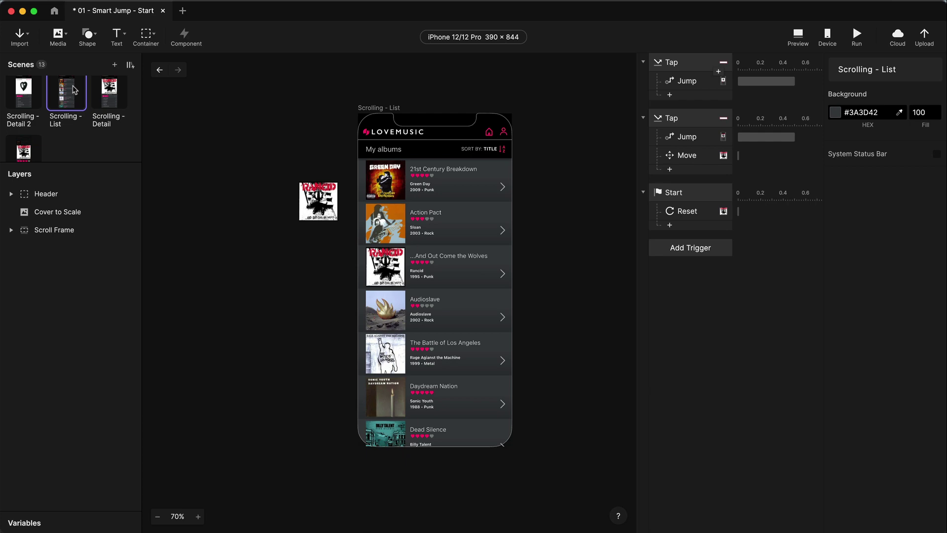
pyautogui.click(805, 35)
pyautogui.scroll(-3, 459, 211)
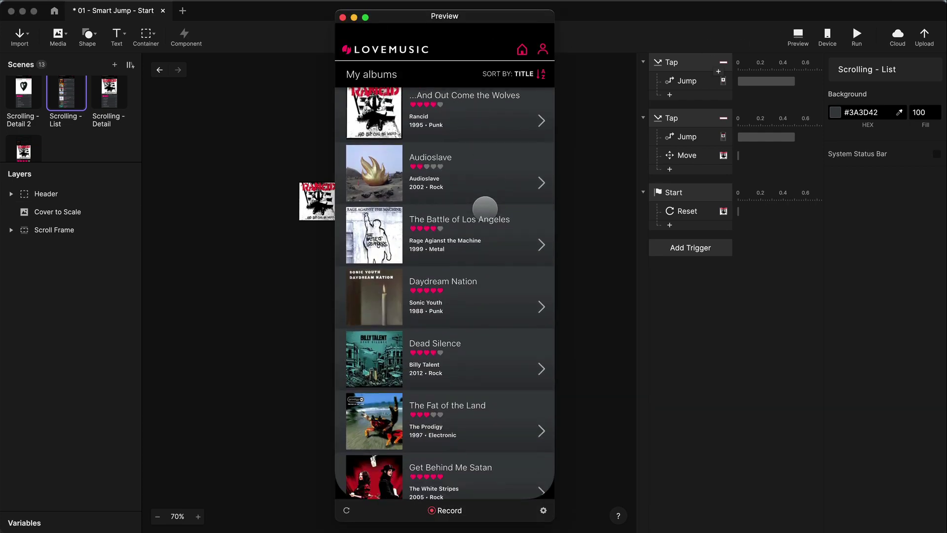
pyautogui.click(491, 117)
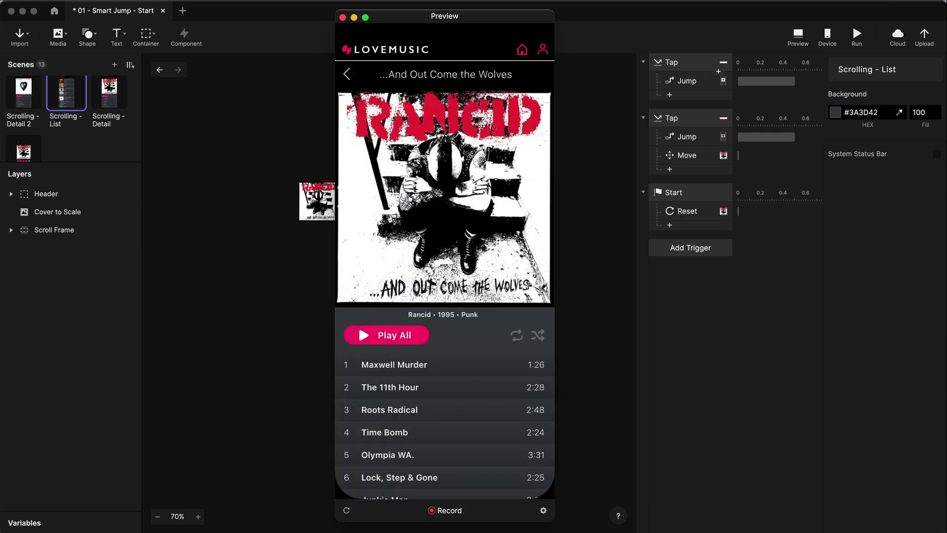
pyautogui.scroll(-5, 499, 397)
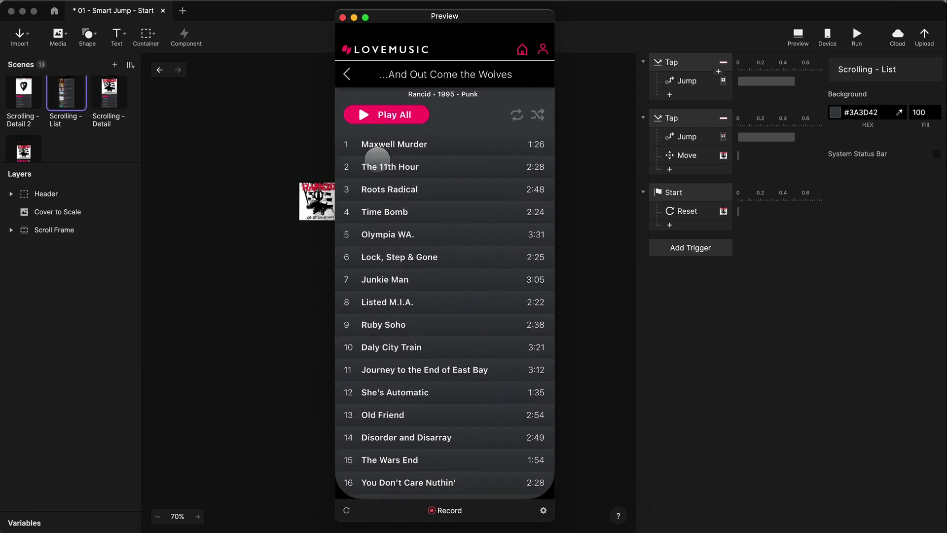
pyautogui.click(349, 74)
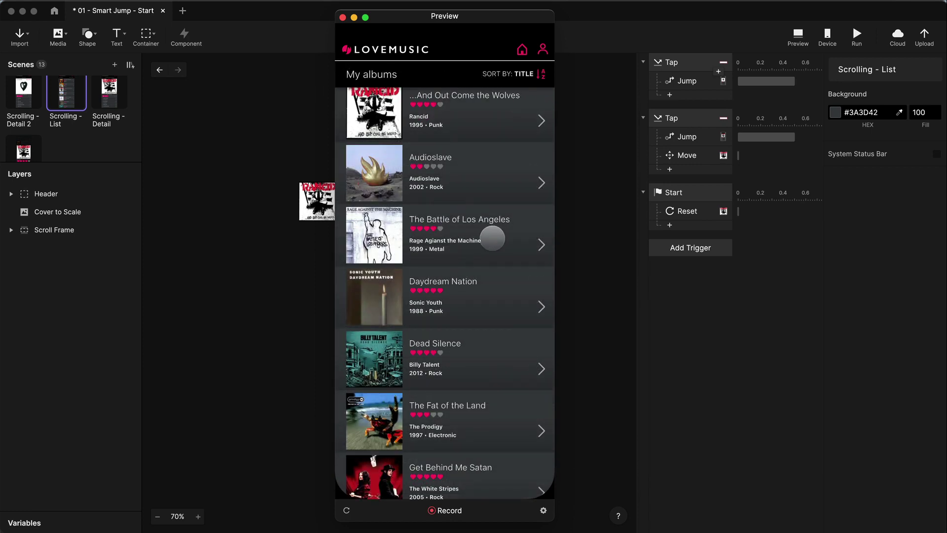
# Repeatedly open and leave the Rancid album from different list positions, scrolling its tracks before jumping back to check the cover transition
pyautogui.scroll(3, 491, 240)
pyautogui.click(498, 222)
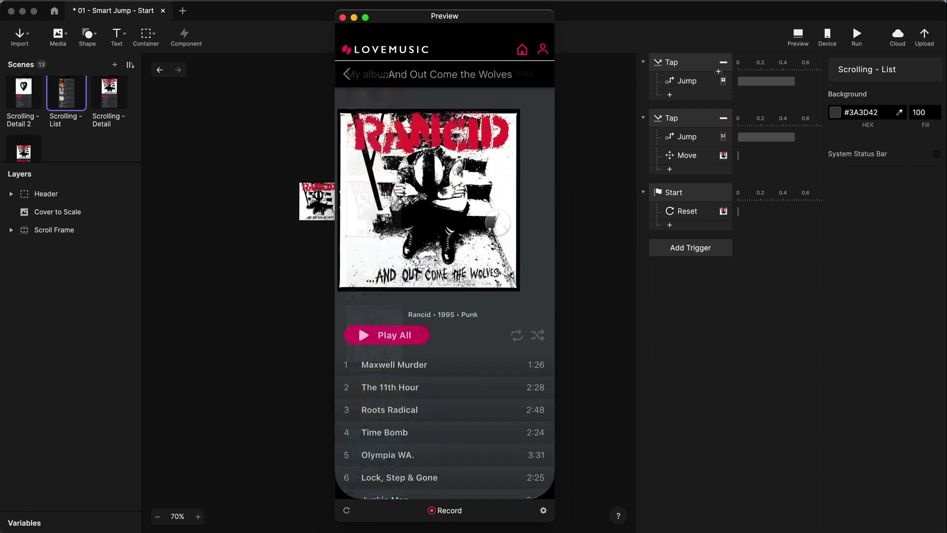
pyautogui.click(349, 74)
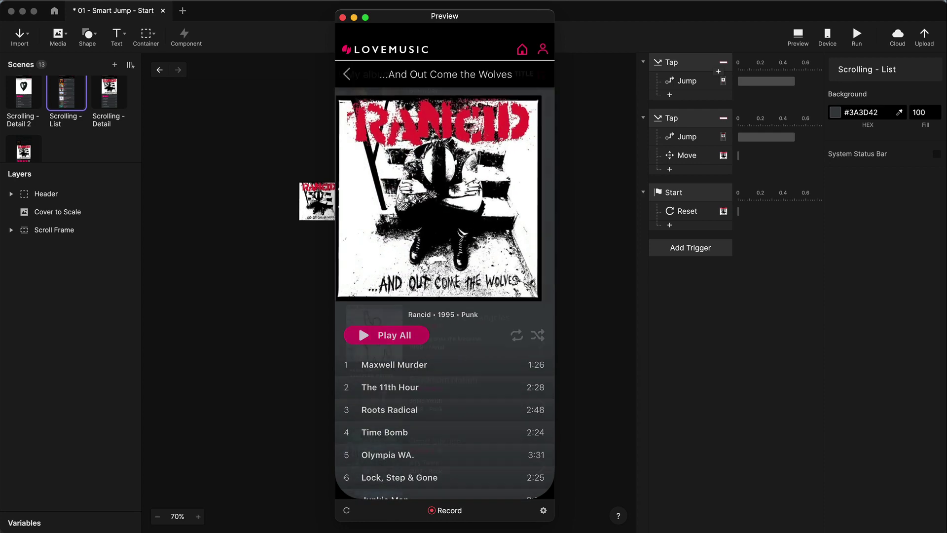
pyautogui.click(468, 218)
pyautogui.scroll(-5, 462, 346)
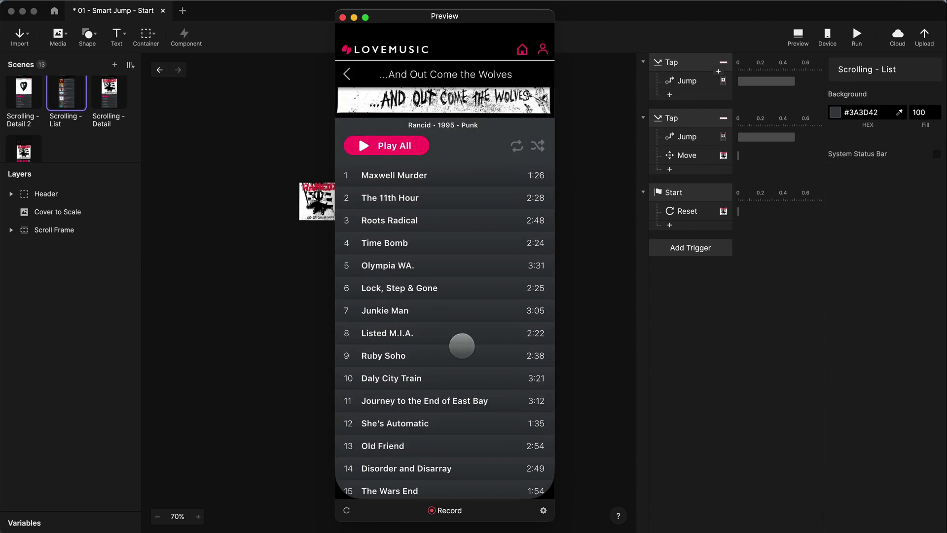
pyautogui.click(347, 75)
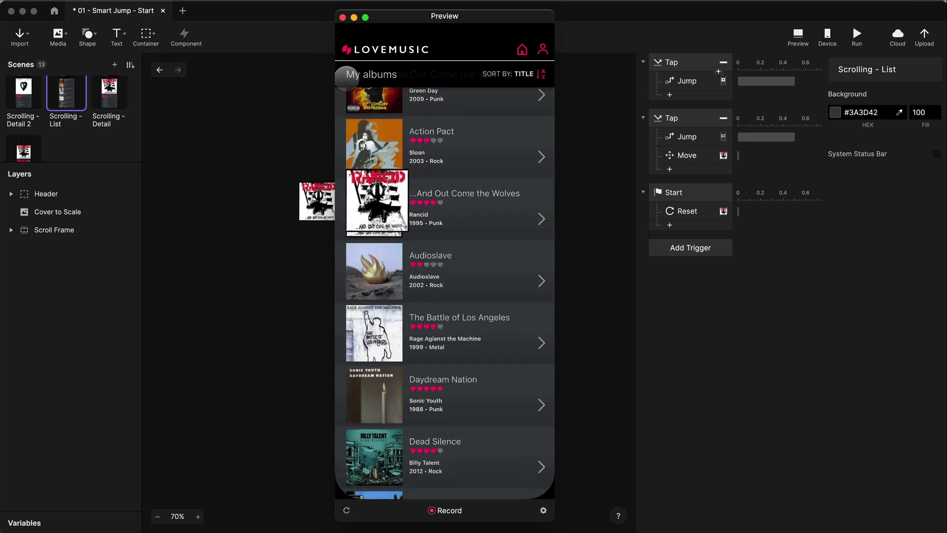
pyautogui.scroll(1, 459, 243)
pyautogui.click(469, 207)
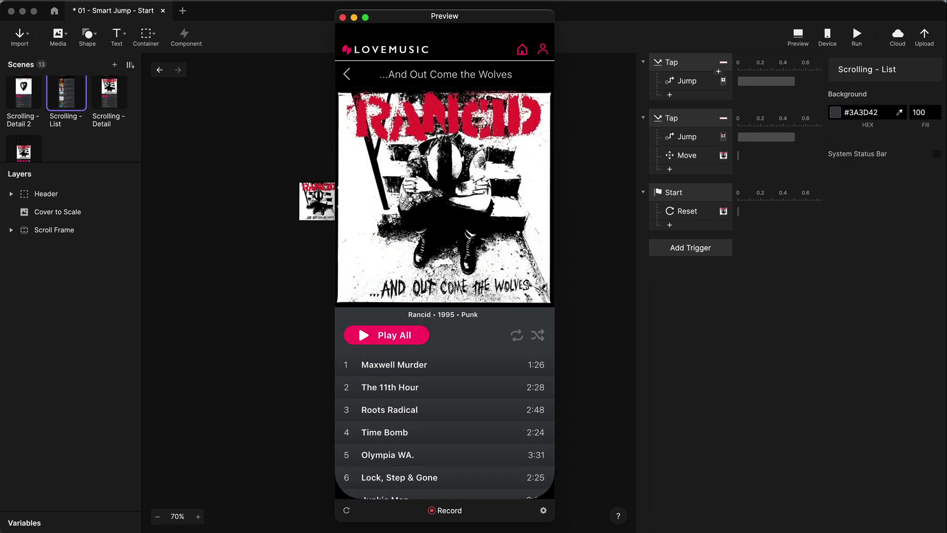
pyautogui.scroll(-3, 460, 377)
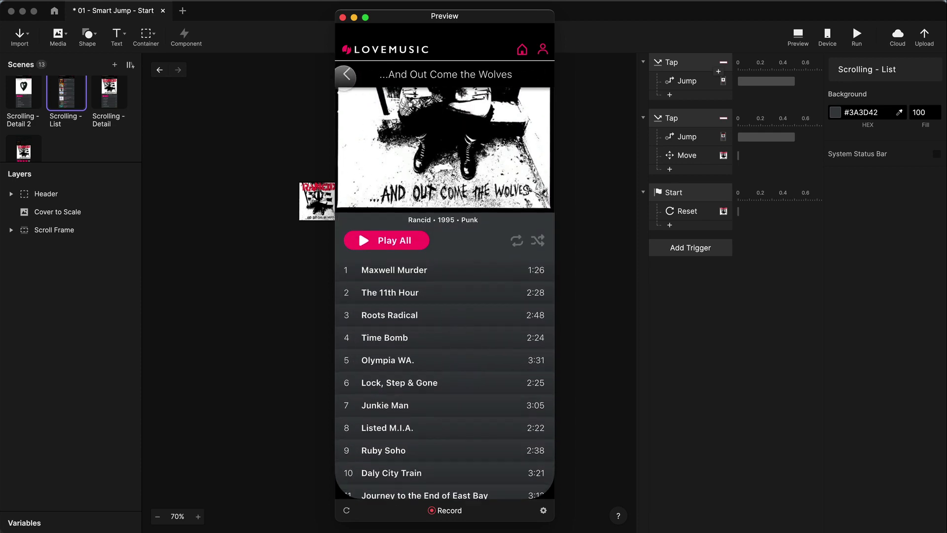
pyautogui.click(346, 74)
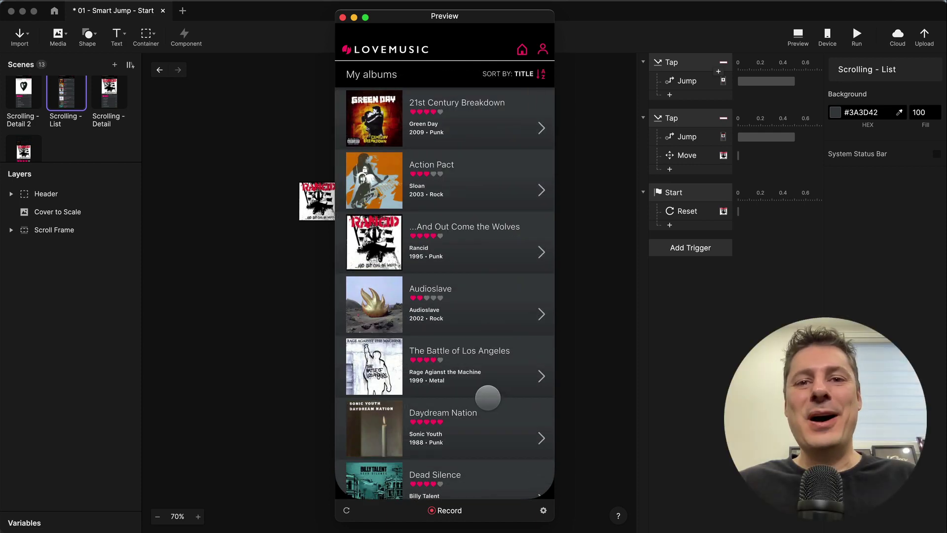